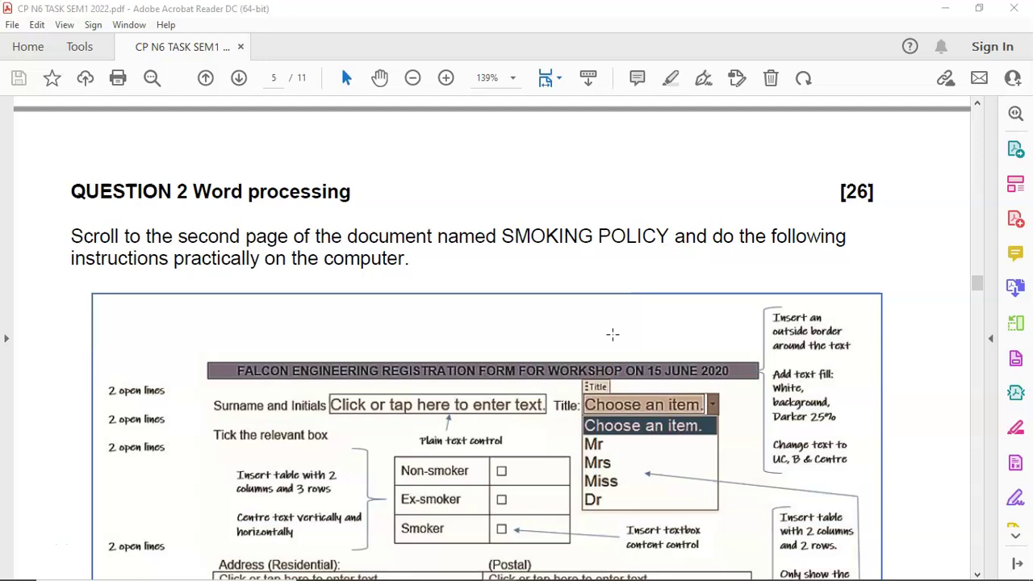
# Review the end of the Question 1 instructions and the Question 2 registration form sample in the task PDF.
pyautogui.scroll(6, 282, 242)
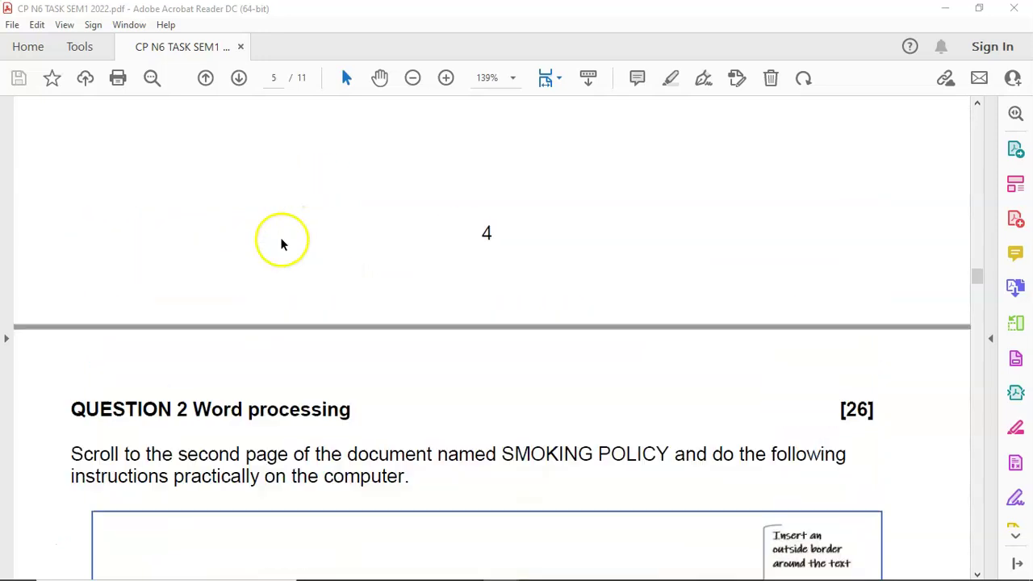
pyautogui.scroll(2, 284, 249)
pyautogui.scroll(-10, 286, 247)
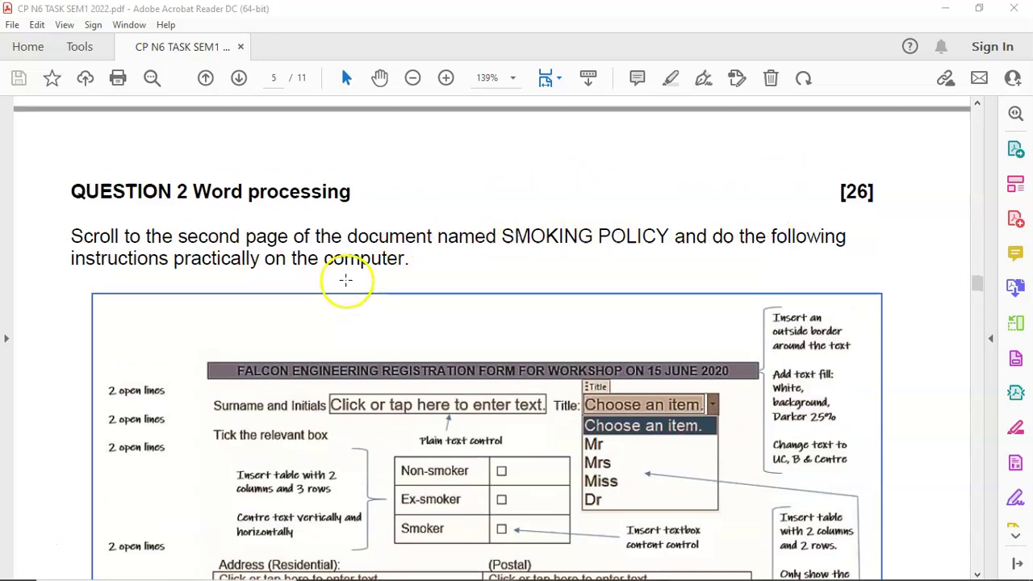
pyautogui.scroll(10, 346, 277)
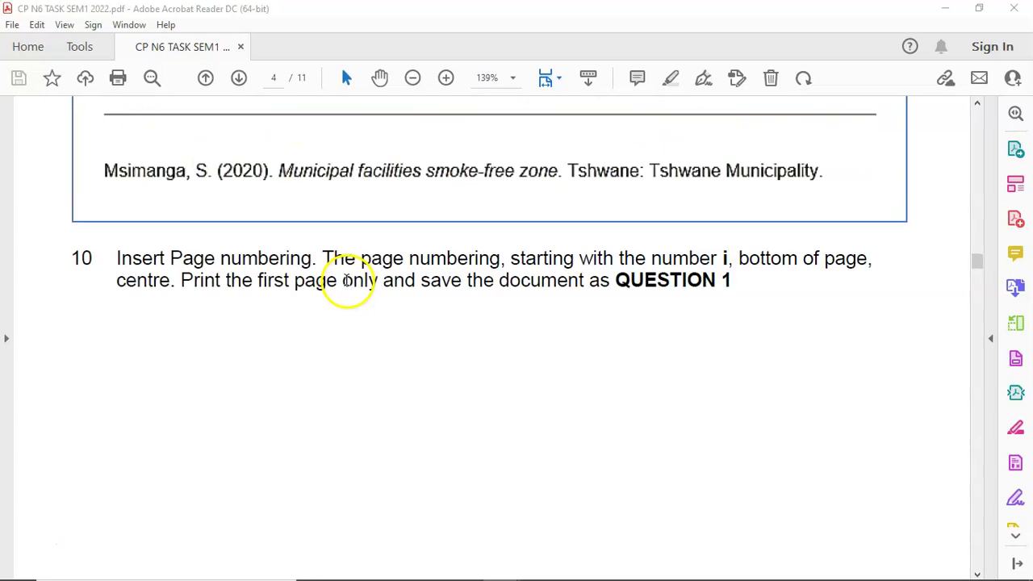
pyautogui.scroll(10, 462, 330)
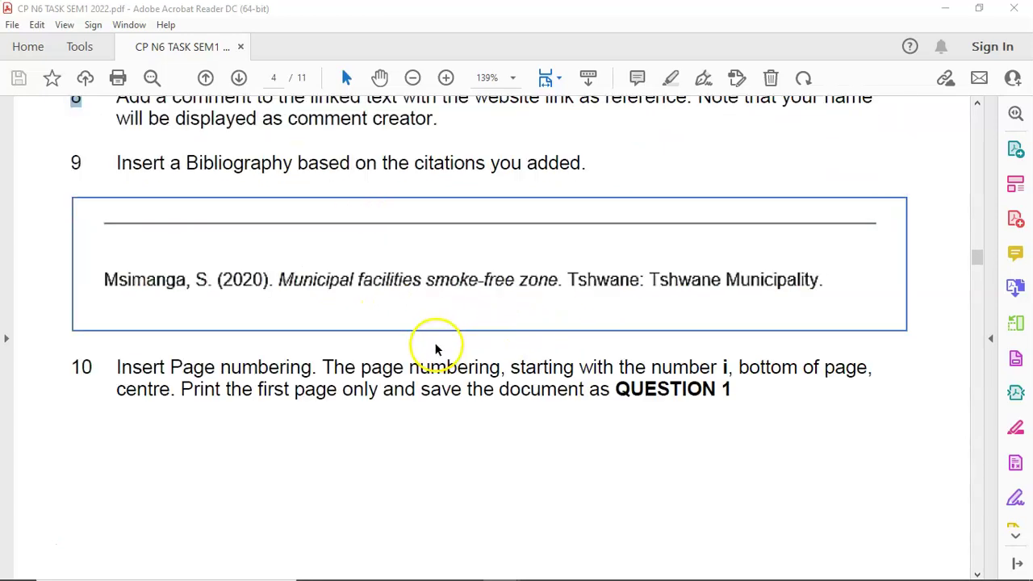
pyautogui.scroll(-3, 435, 345)
pyautogui.scroll(-3, 435, 345)
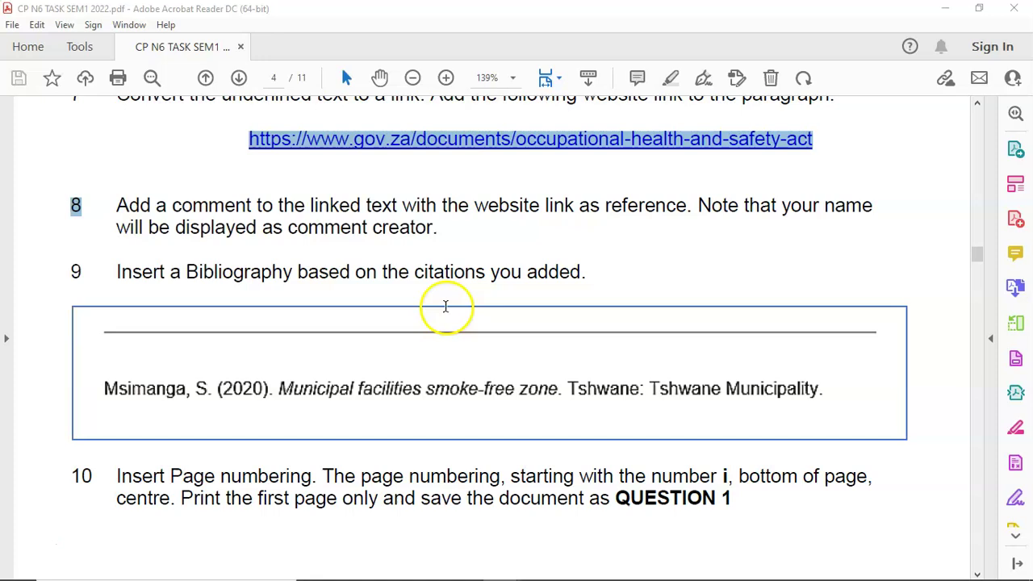
pyautogui.scroll(5, 445, 301)
pyautogui.scroll(-5, 266, 315)
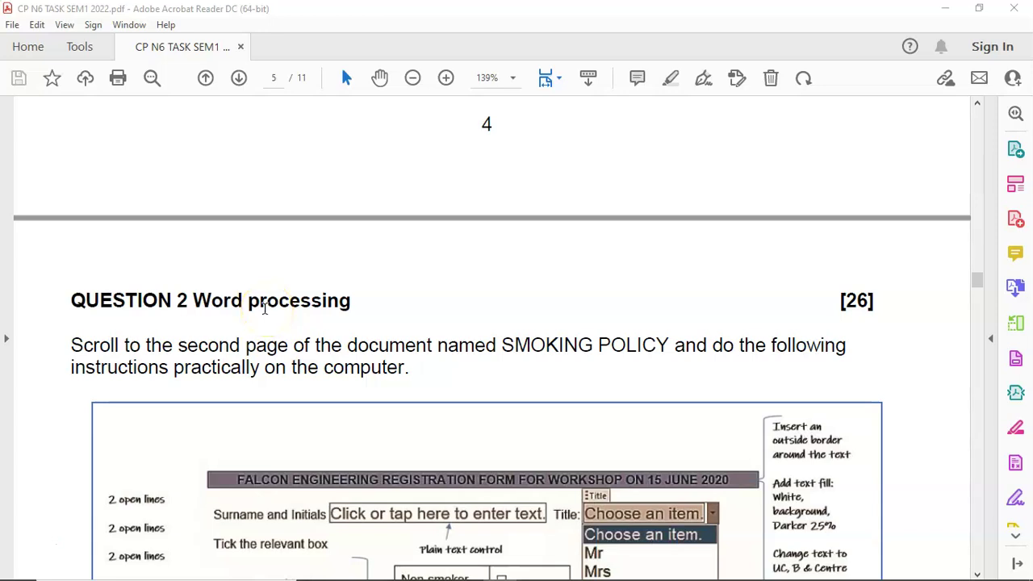
pyautogui.scroll(-3, 264, 309)
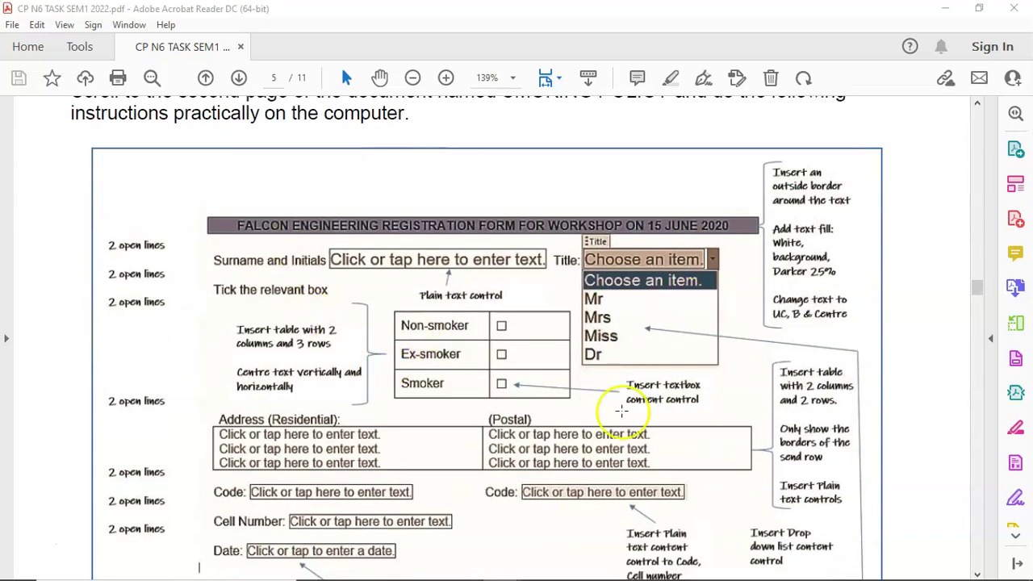
# Switch to Word and compare the registration form on the second page with the sample form in Acrobat Reader.
pyautogui.moveTo(649, 565)
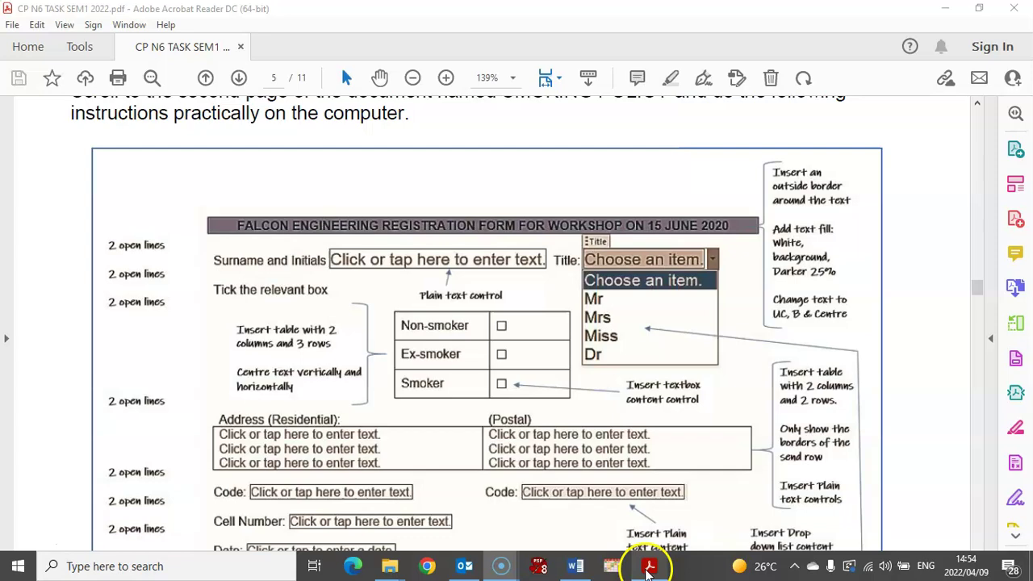
pyautogui.click(575, 566)
pyautogui.scroll(-10, 399, 401)
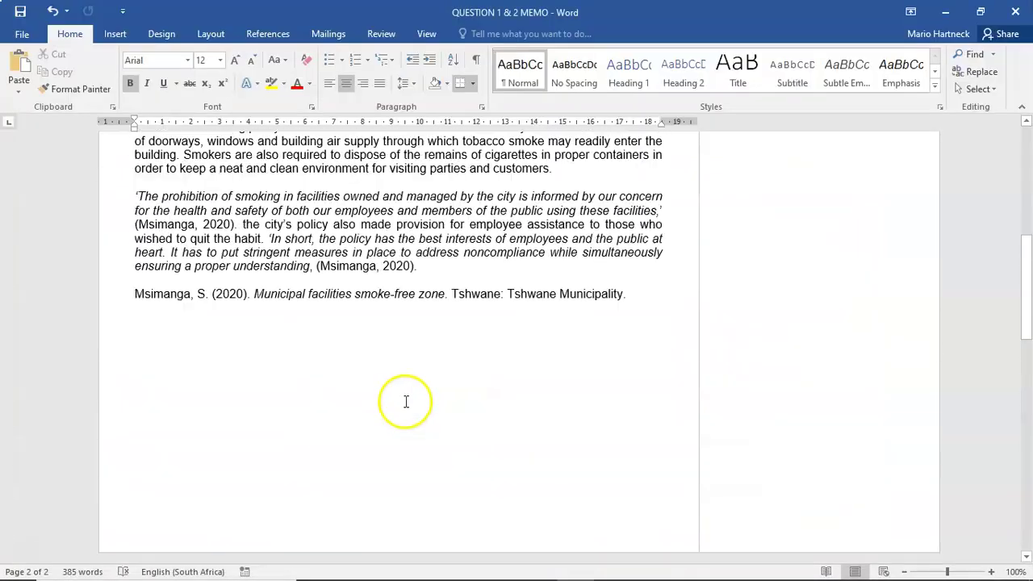
pyautogui.scroll(10, 406, 402)
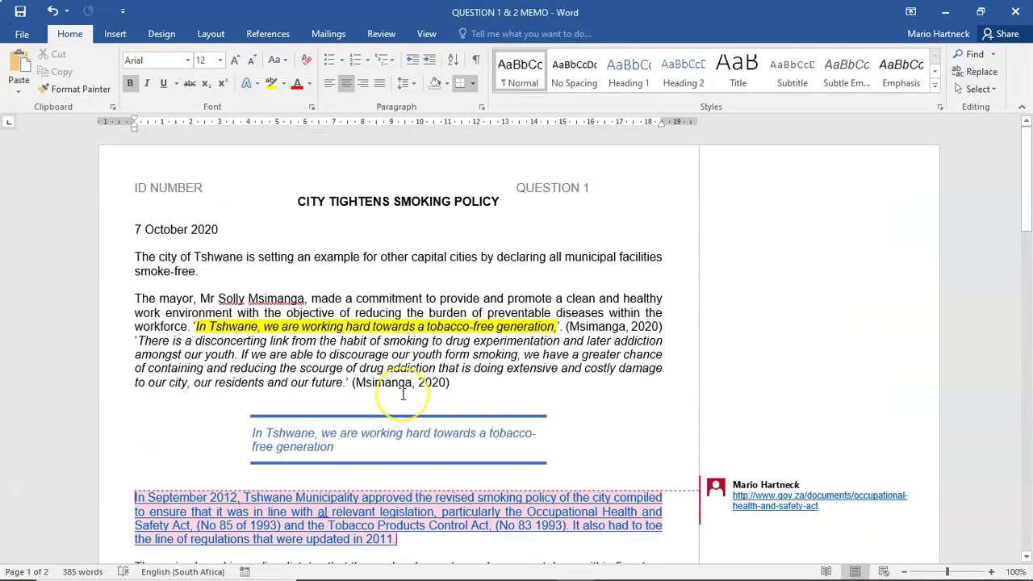
pyautogui.scroll(-15, 402, 392)
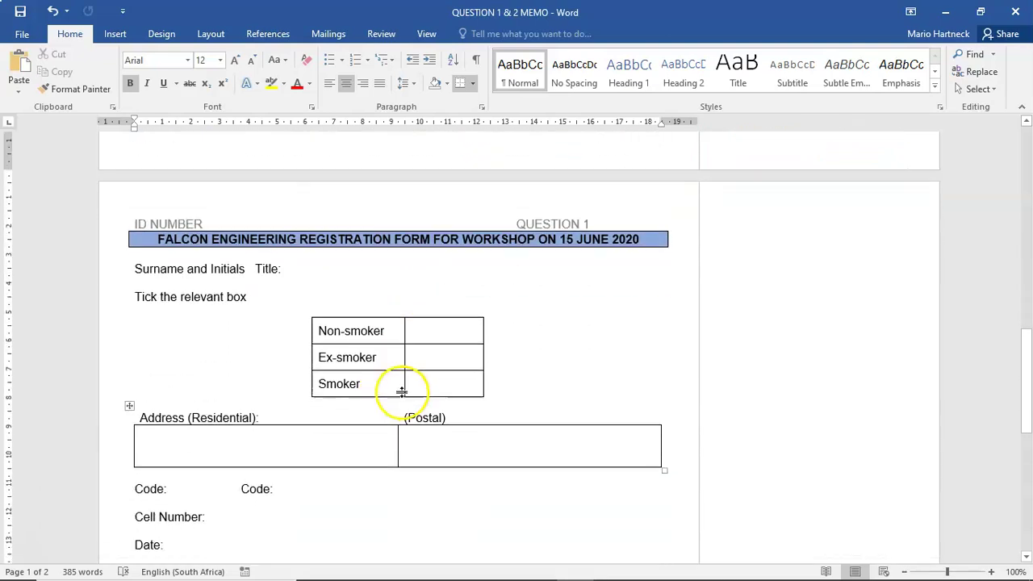
pyautogui.scroll(3, 403, 393)
pyautogui.scroll(-4, 403, 393)
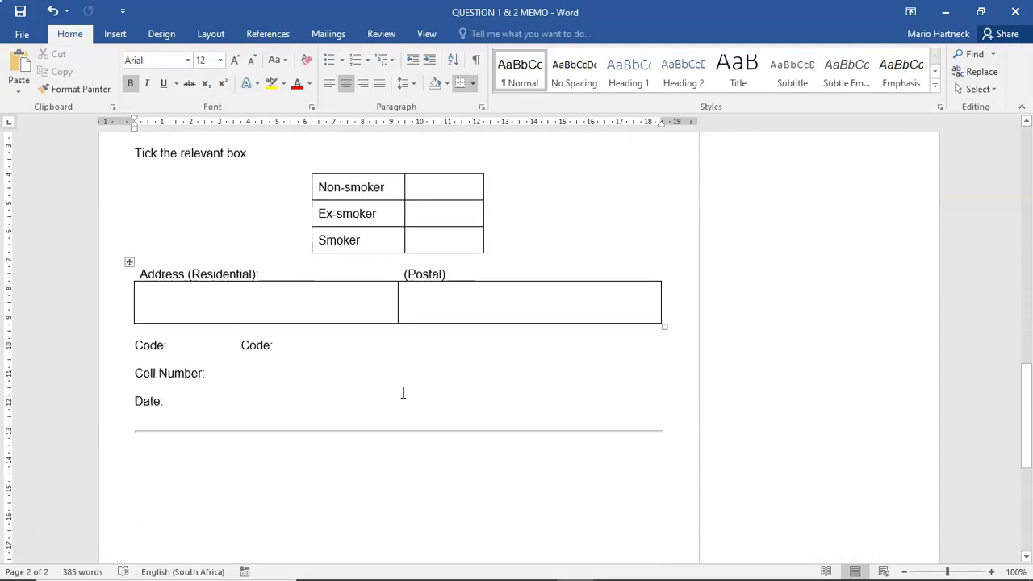
pyautogui.scroll(6, 403, 393)
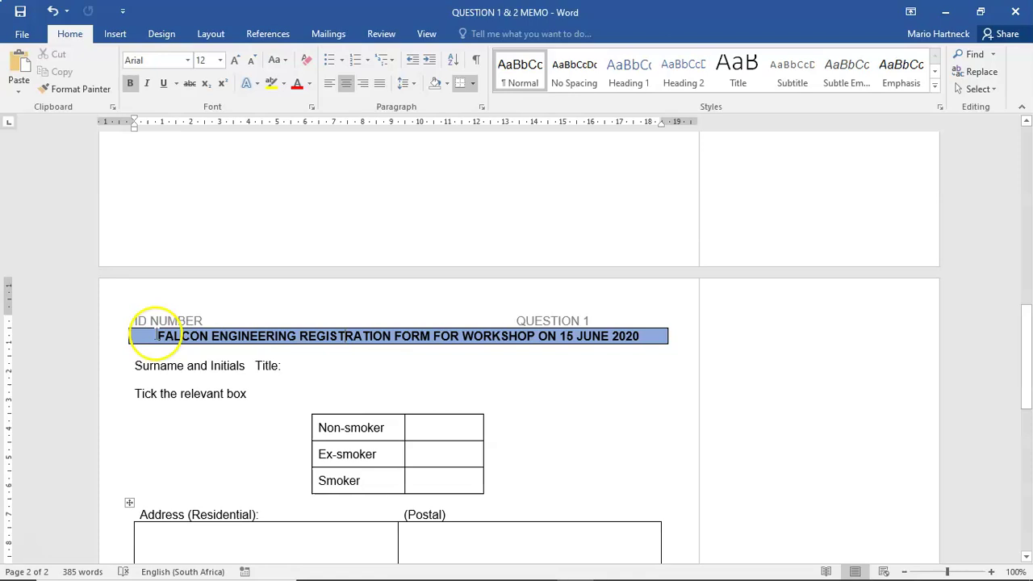
pyautogui.moveTo(604, 558)
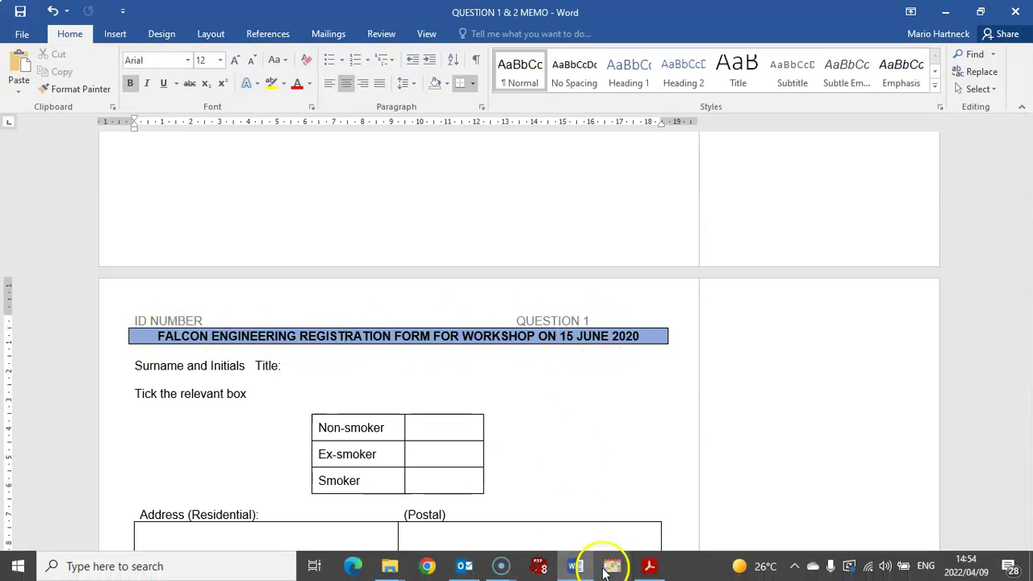
pyautogui.click(643, 567)
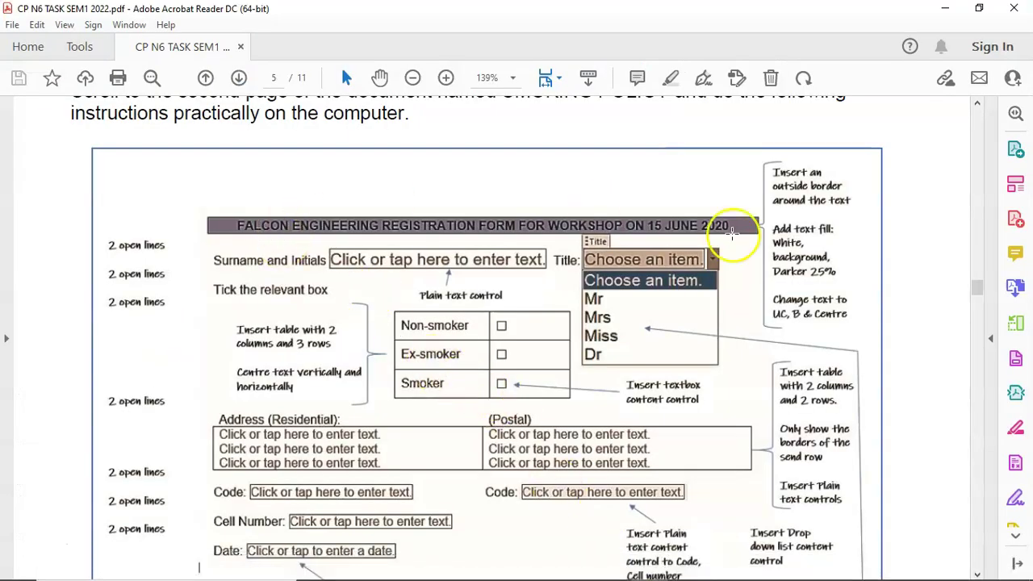
pyautogui.click(574, 576)
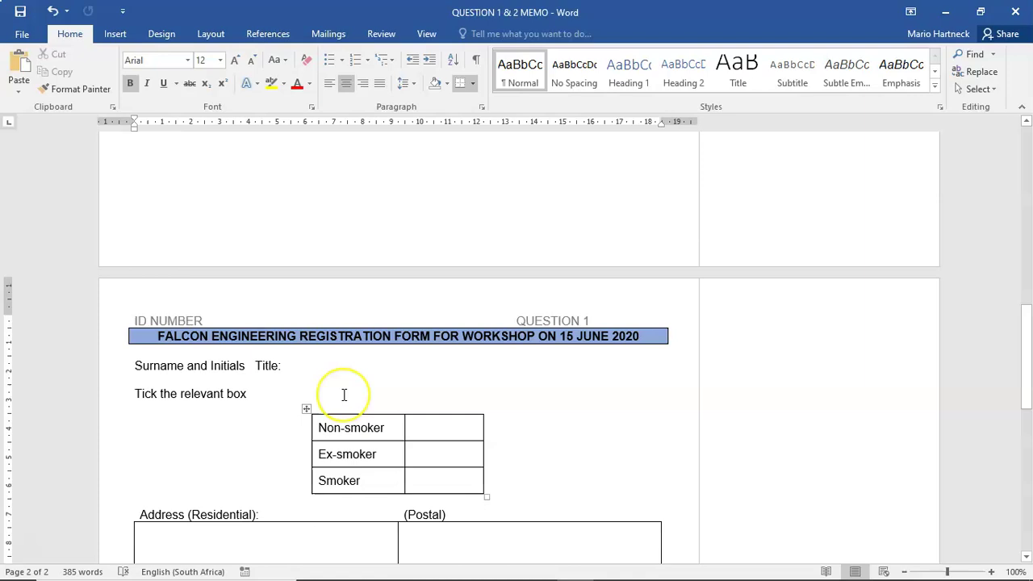
pyautogui.scroll(-3, 363, 331)
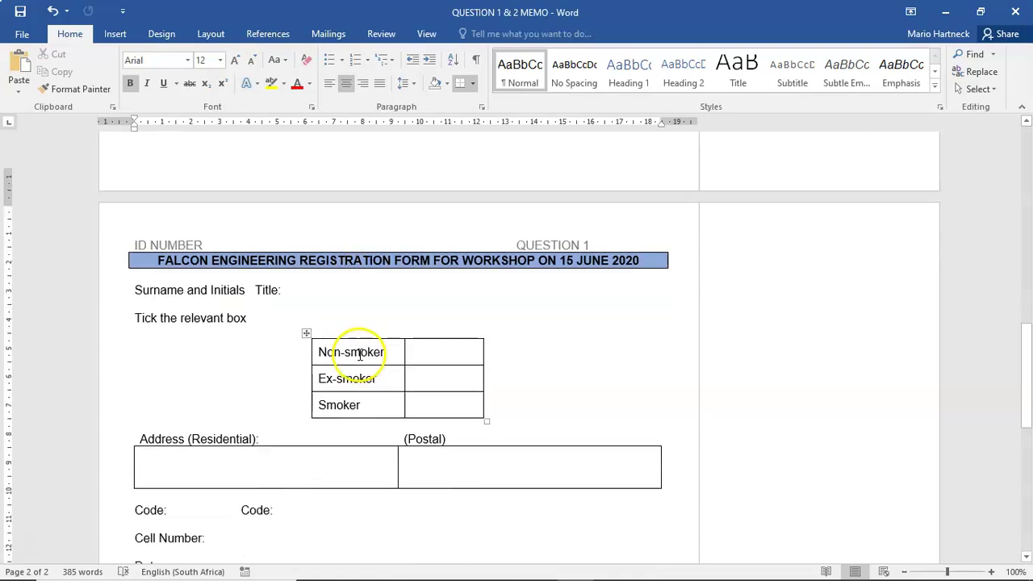
# Consult the Question 2 instructions in Acrobat Reader, and in Word change the question number in the page header to QUESTION 2.
pyautogui.hotkey('alt', 'Tab')
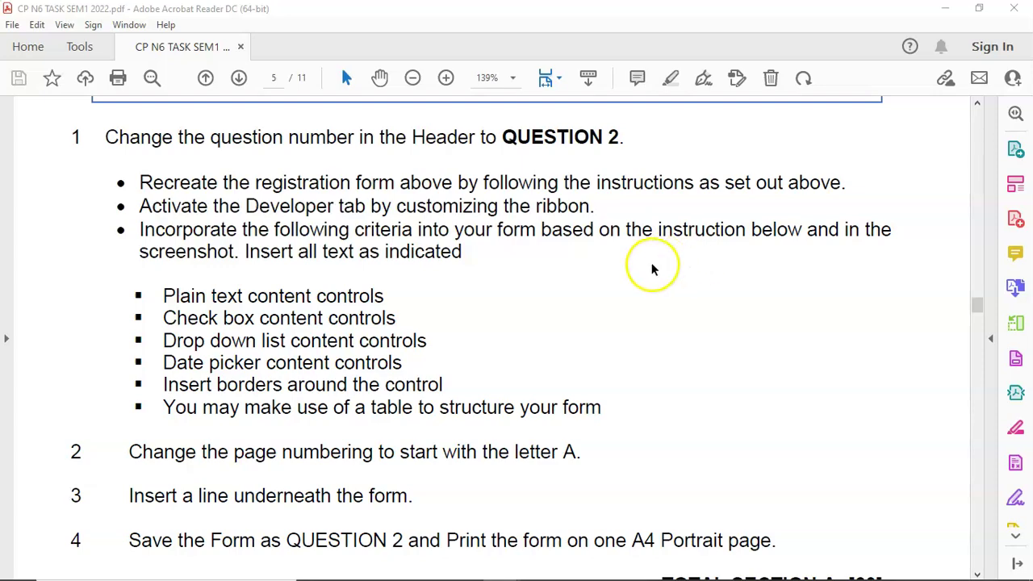
pyautogui.scroll(12, 651, 268)
pyautogui.scroll(-10, 653, 258)
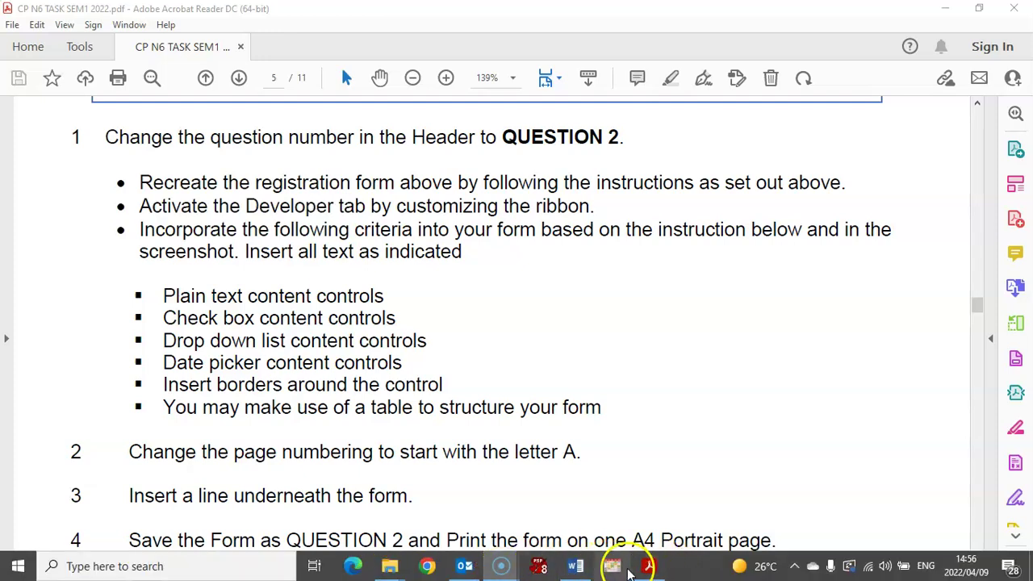
pyautogui.click(572, 565)
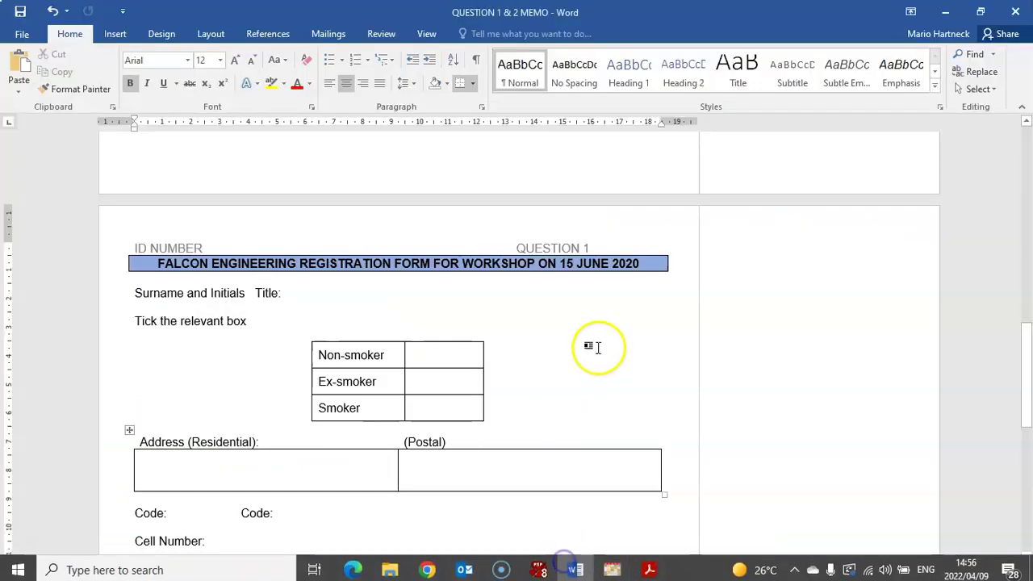
pyautogui.doubleClick(583, 244)
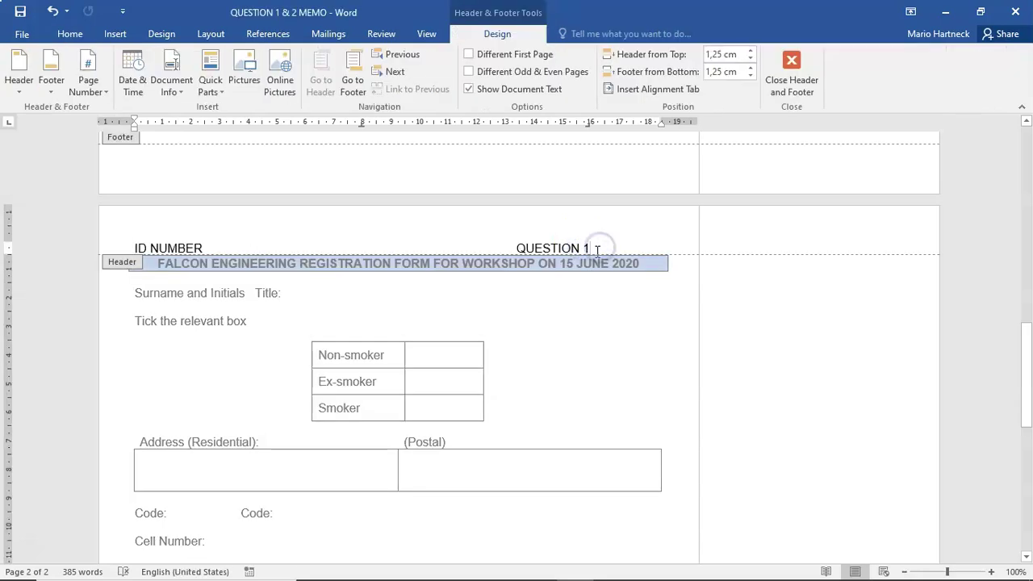
pyautogui.press('BackSpace')
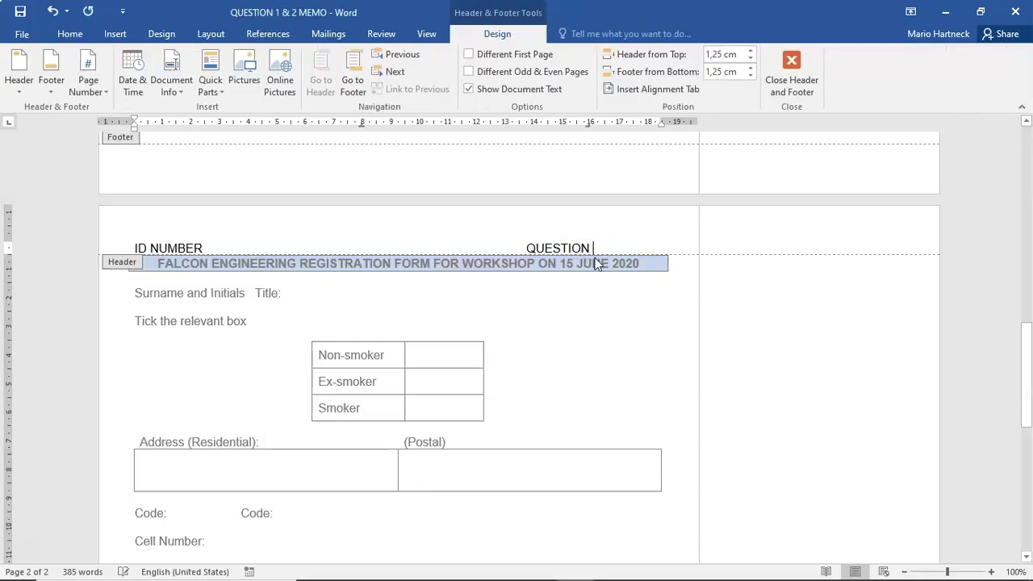
pyautogui.write('2')
pyautogui.click(773, 74)
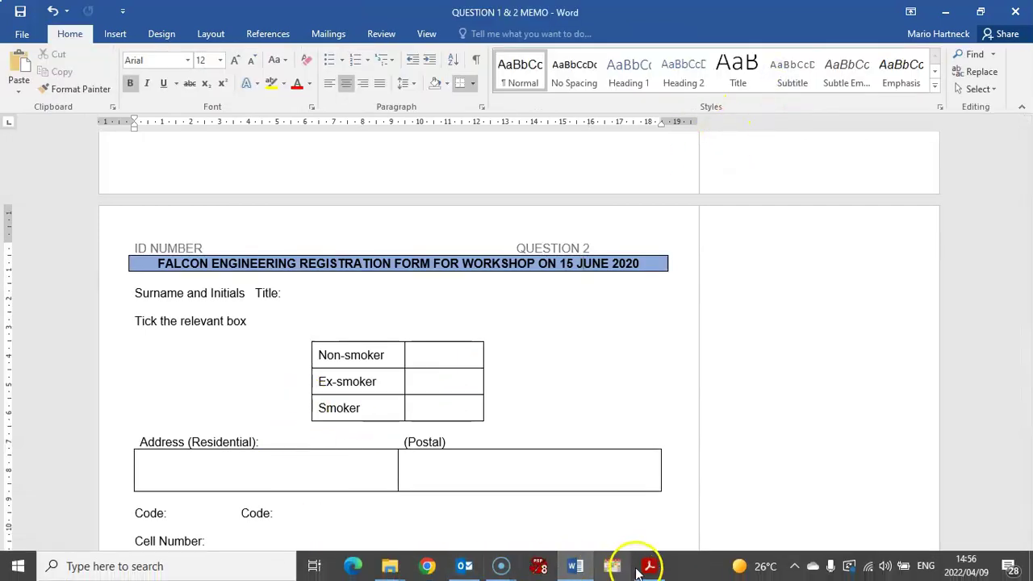
# Check the form against the instructions in Acrobat Reader, and in Word customize the ribbon to show the Developer tab and display its controls.
pyautogui.click(648, 566)
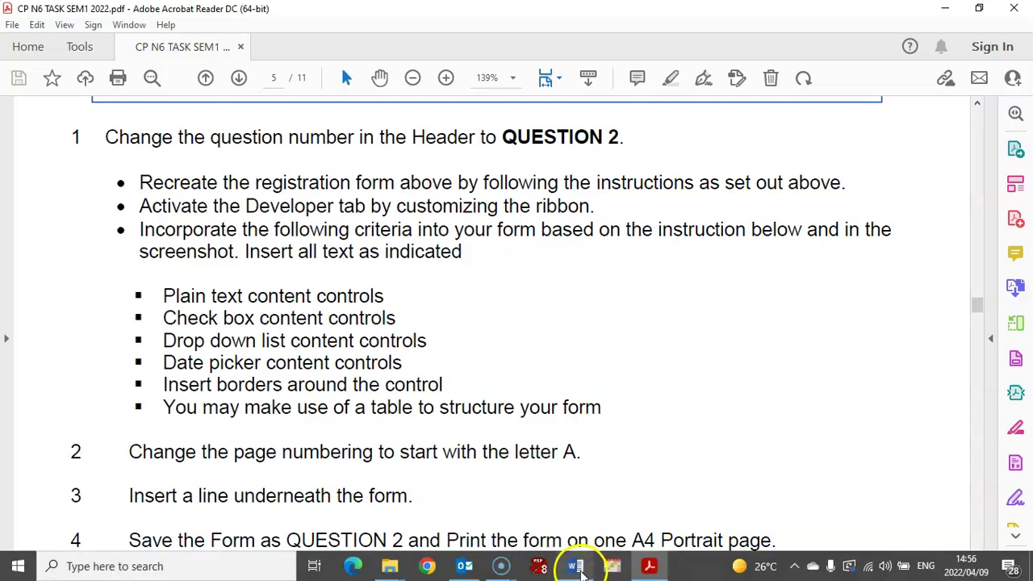
pyautogui.click(578, 566)
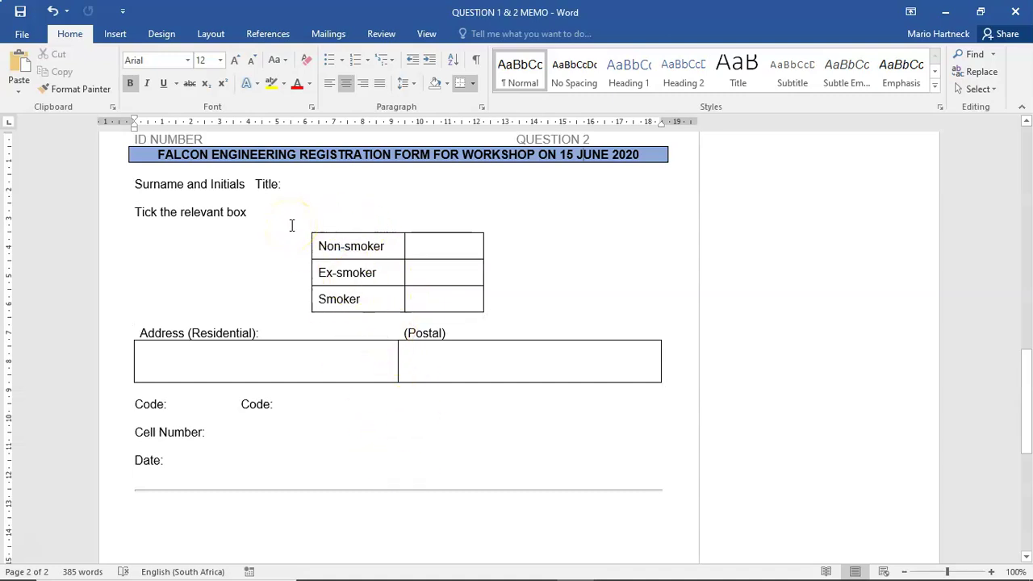
pyautogui.click(648, 564)
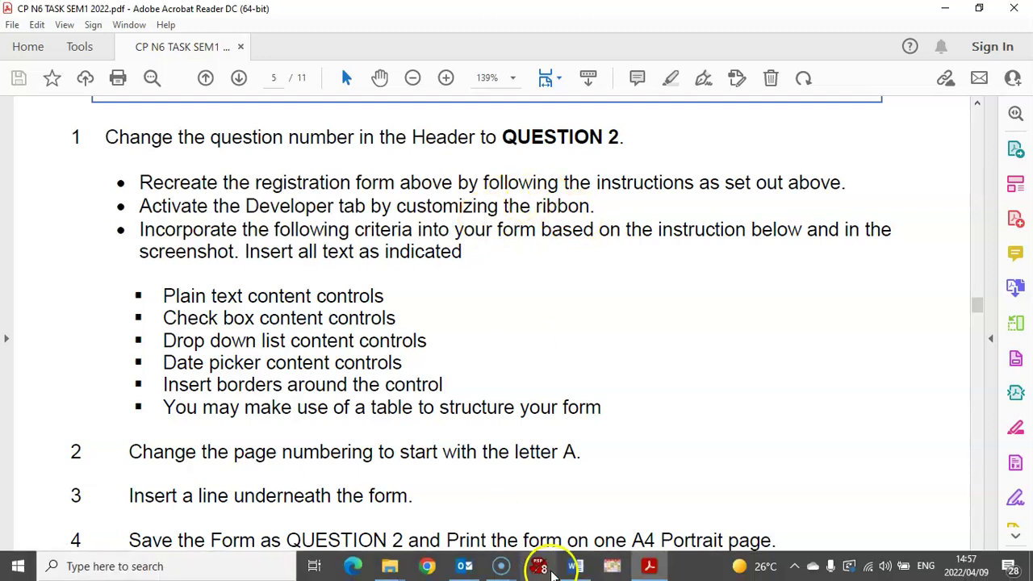
pyautogui.click(574, 566)
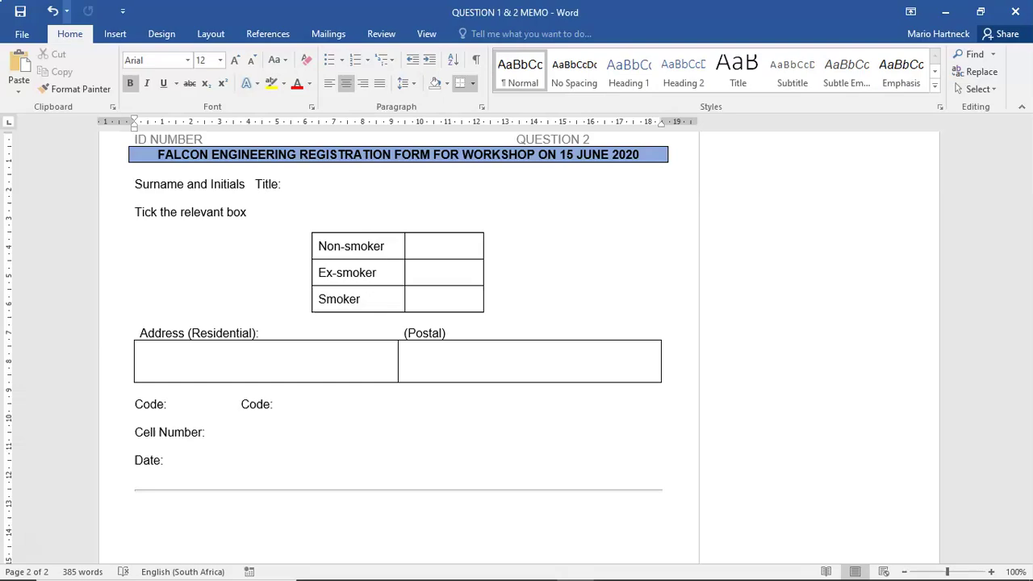
pyautogui.click(24, 34)
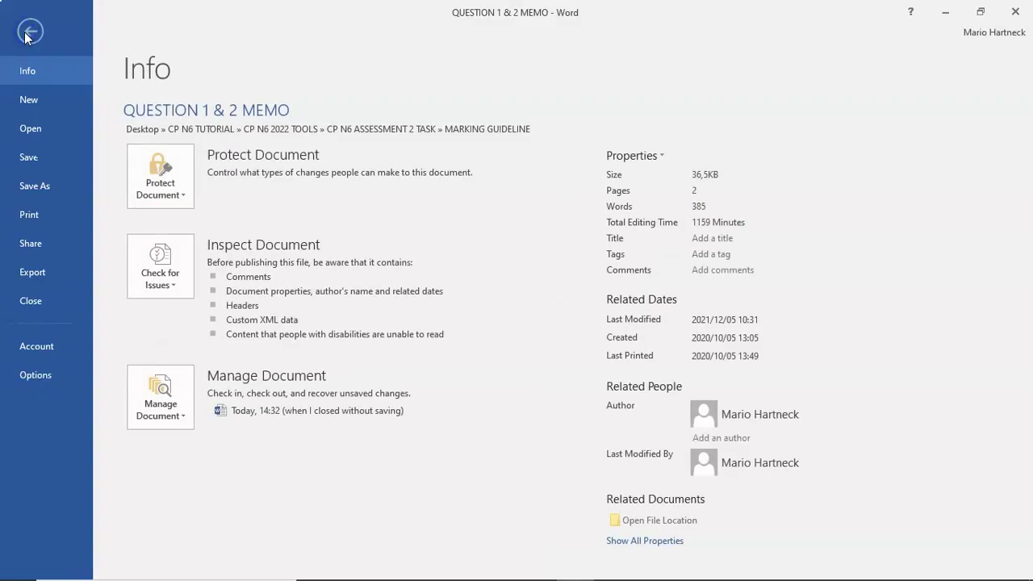
pyautogui.click(34, 376)
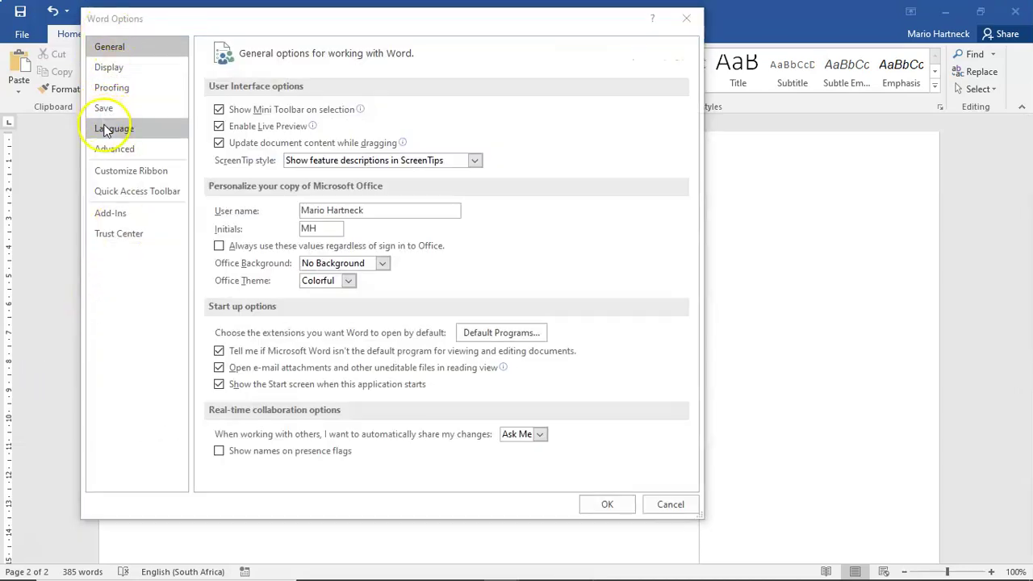
pyautogui.click(133, 173)
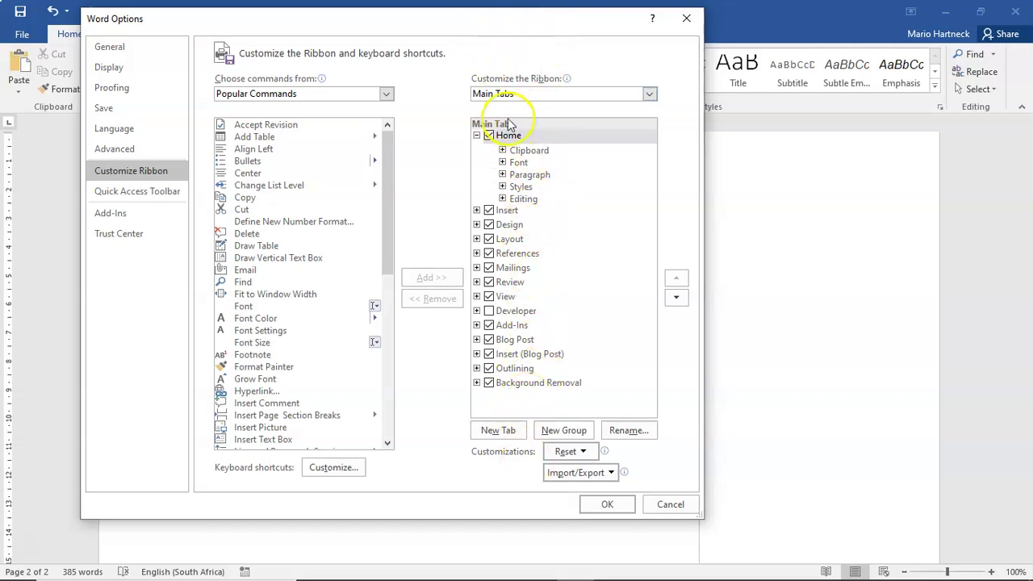
pyautogui.moveTo(539, 79)
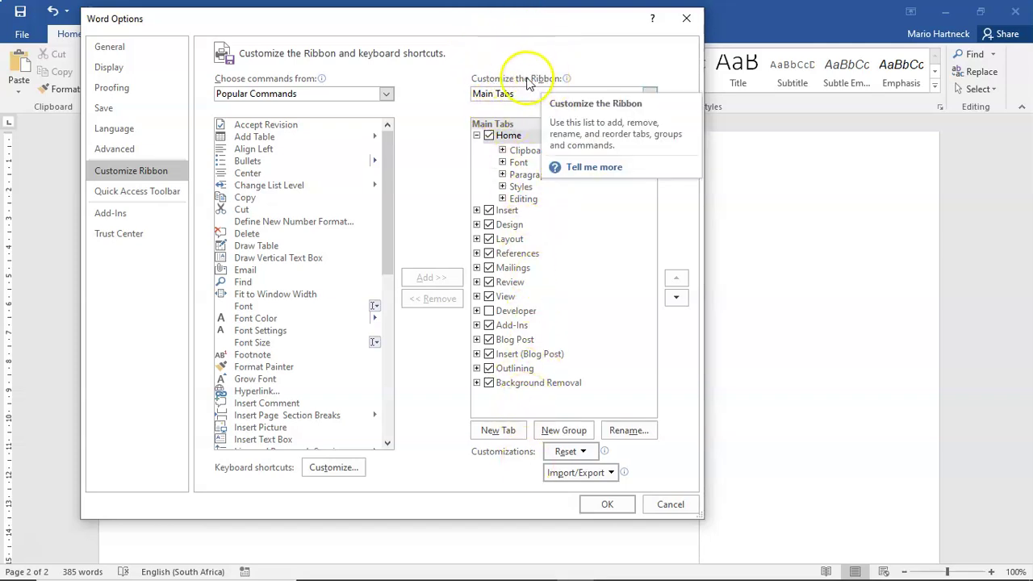
pyautogui.click(489, 312)
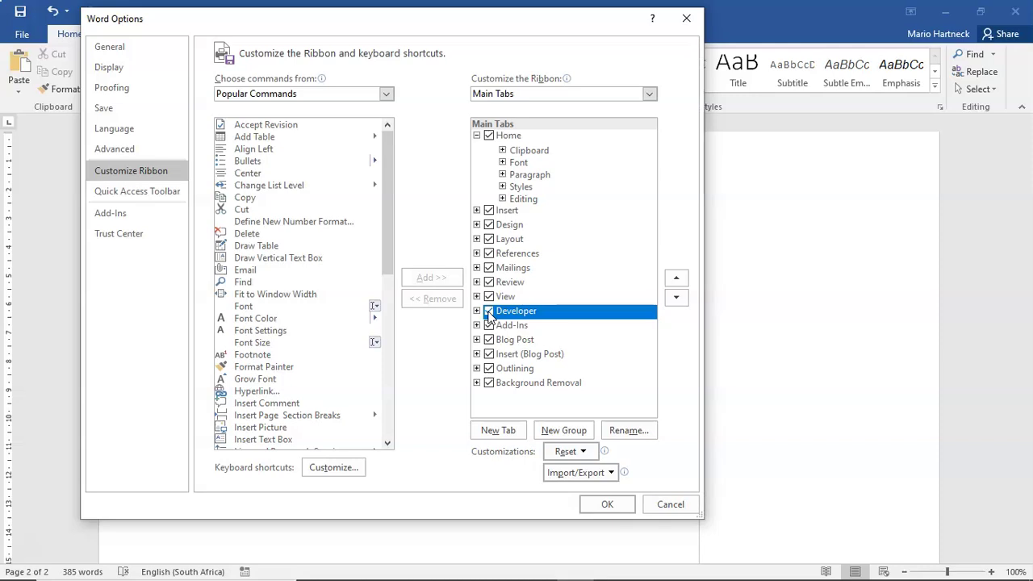
pyautogui.click(607, 507)
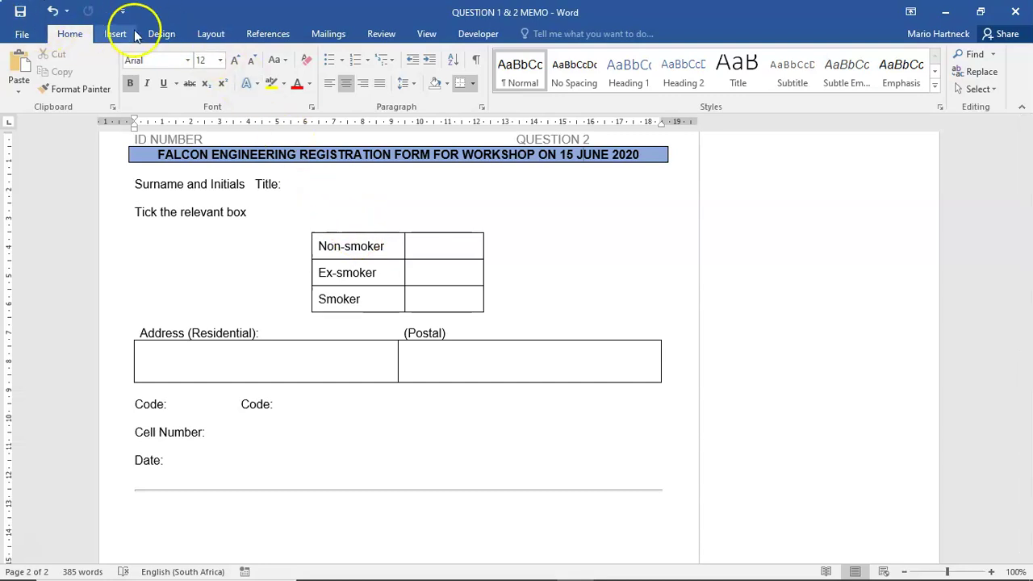
pyautogui.click(482, 34)
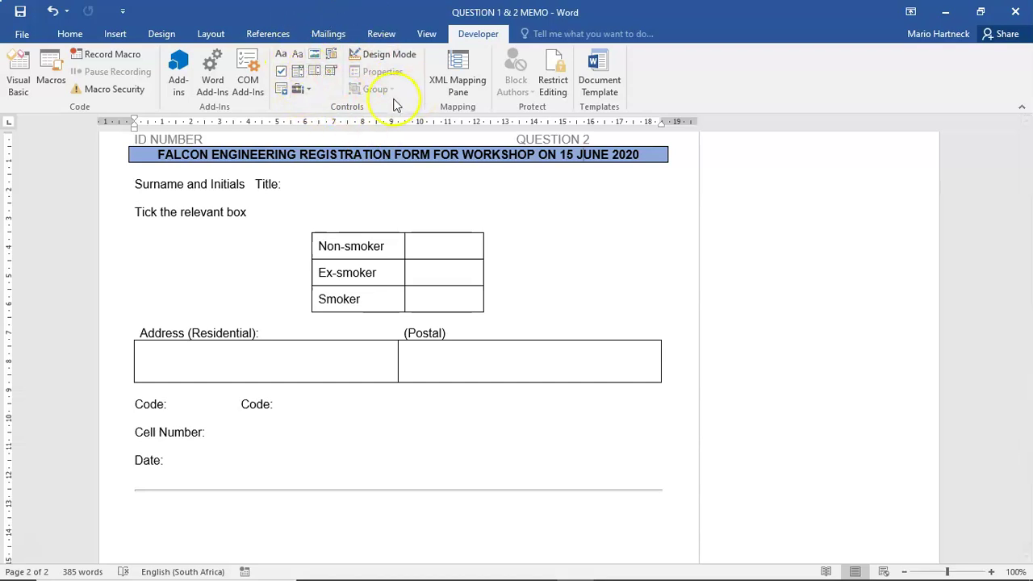
pyautogui.moveTo(655, 574)
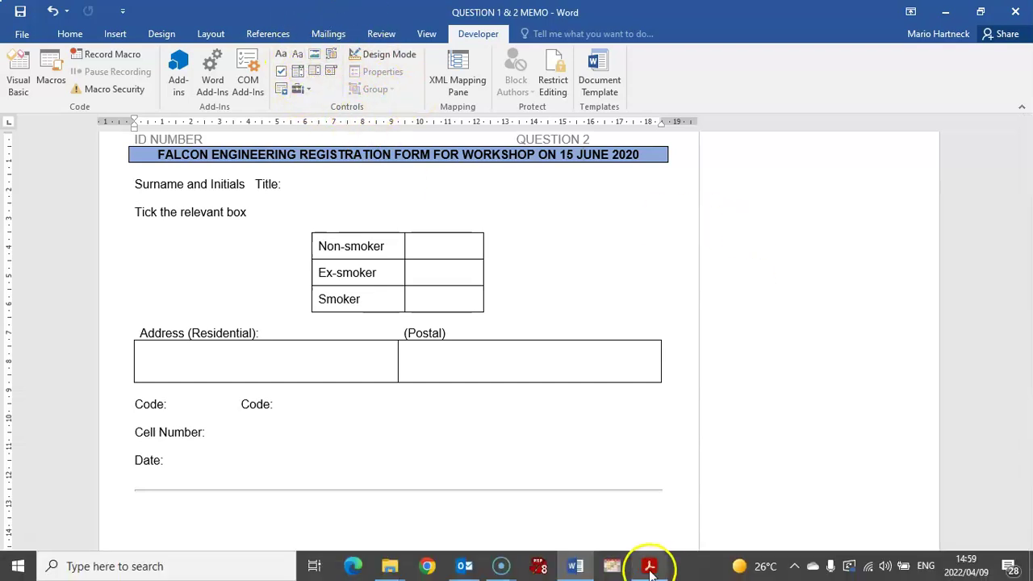
# Read the Question 2 sample form and the list of required content controls in Acrobat Reader, glancing back at the Word document.
pyautogui.click(651, 567)
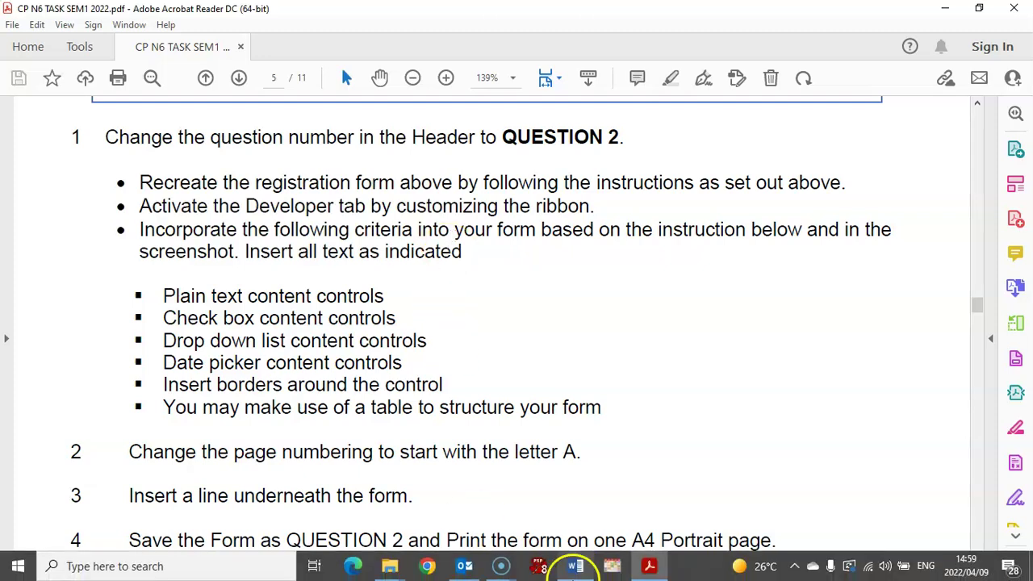
pyautogui.click(652, 568)
pyautogui.scroll(10, 564, 363)
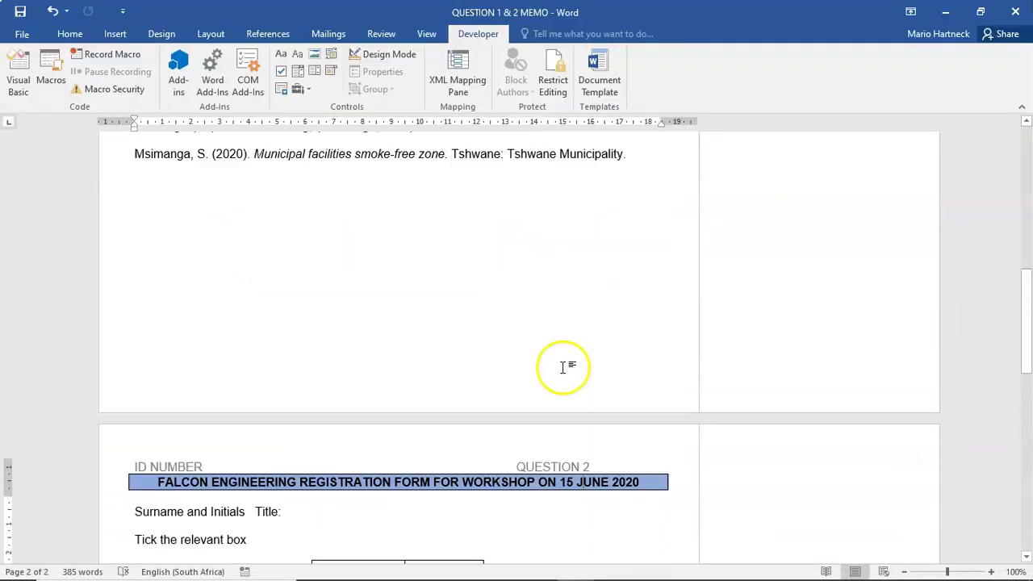
pyautogui.scroll(-5, 565, 367)
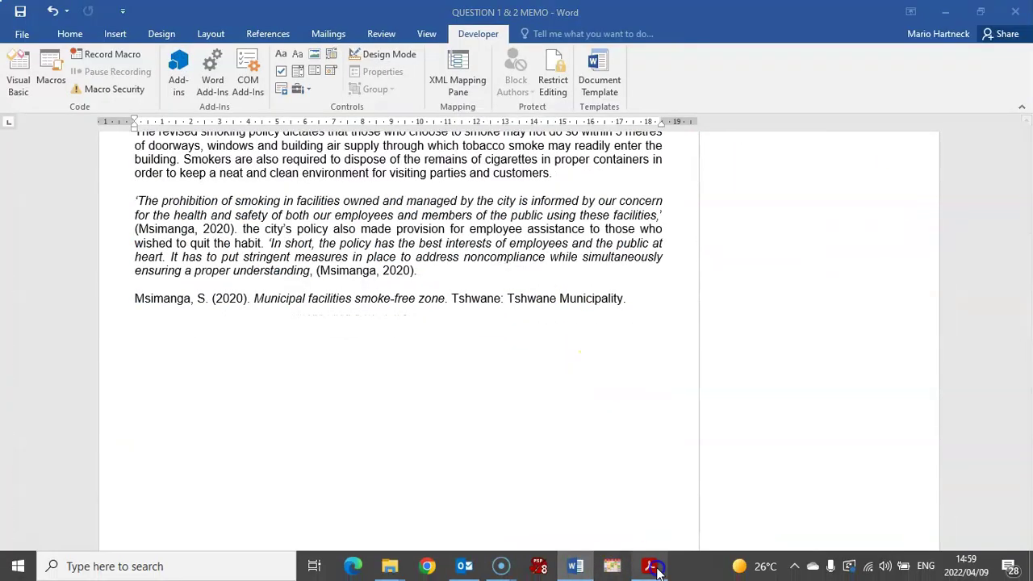
pyautogui.click(649, 566)
pyautogui.scroll(5, 406, 314)
pyautogui.scroll(3, 406, 314)
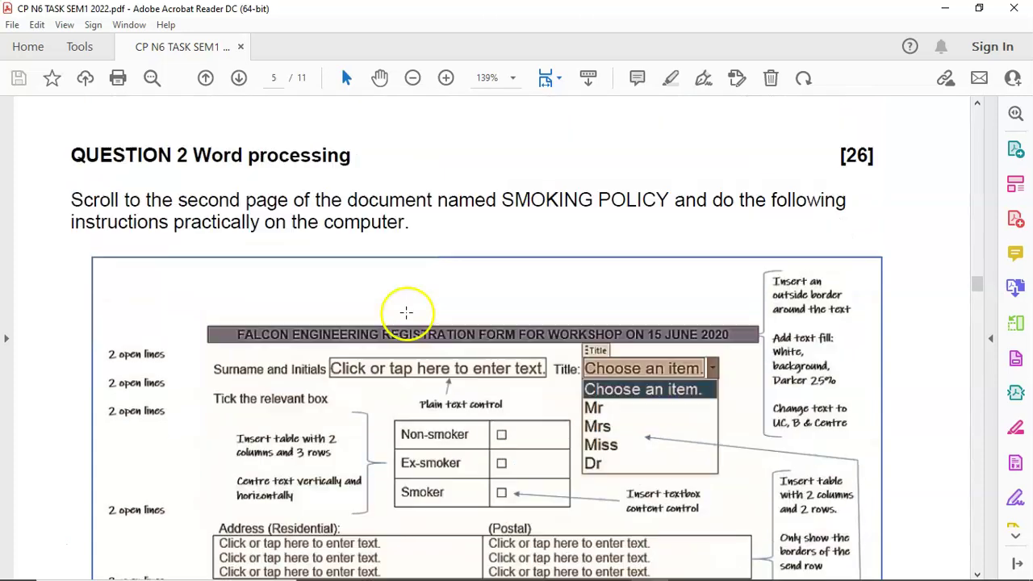
pyautogui.scroll(-2, 406, 311)
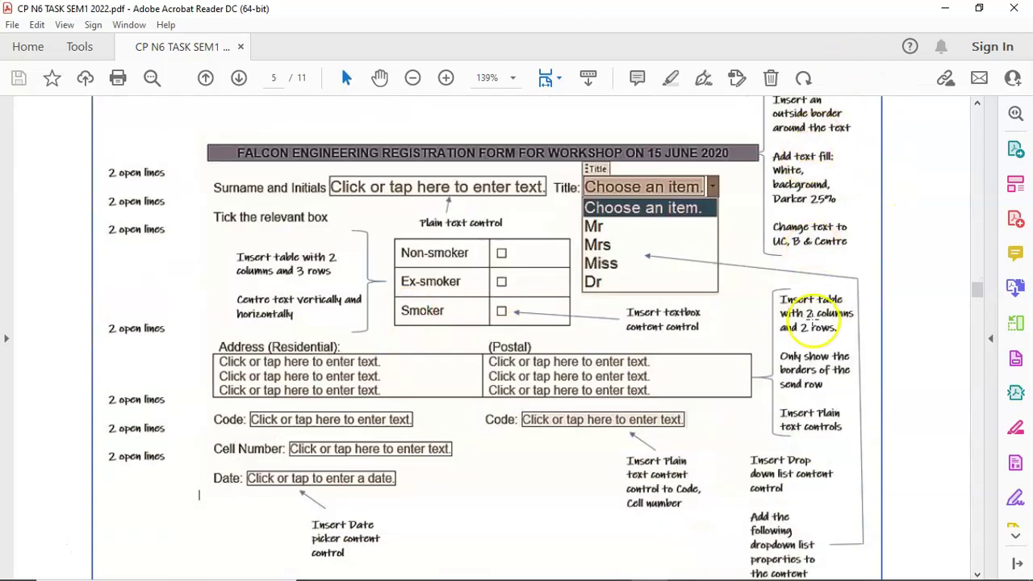
pyautogui.scroll(-1, 756, 476)
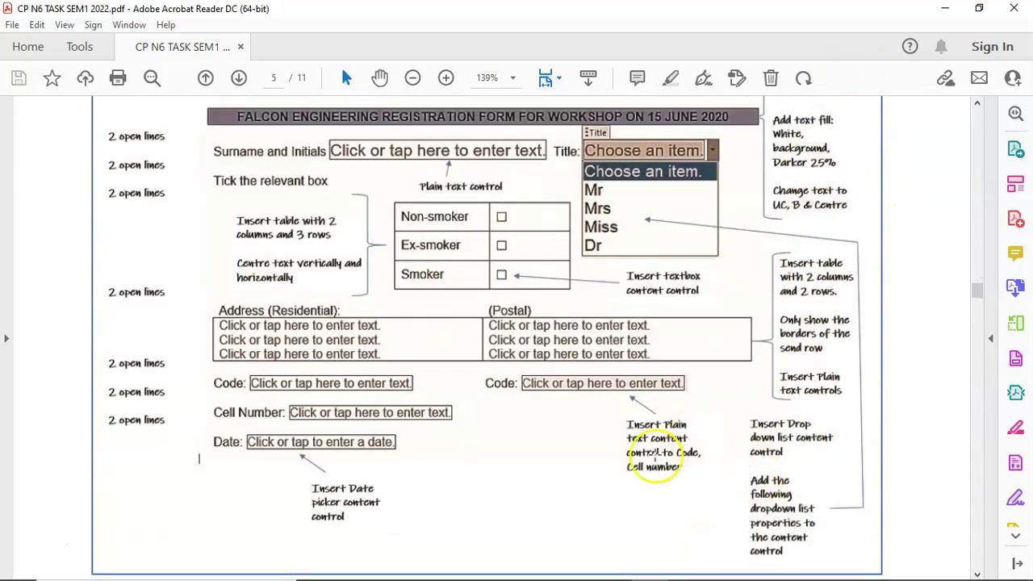
pyautogui.scroll(-3, 444, 383)
pyautogui.scroll(-4, 446, 359)
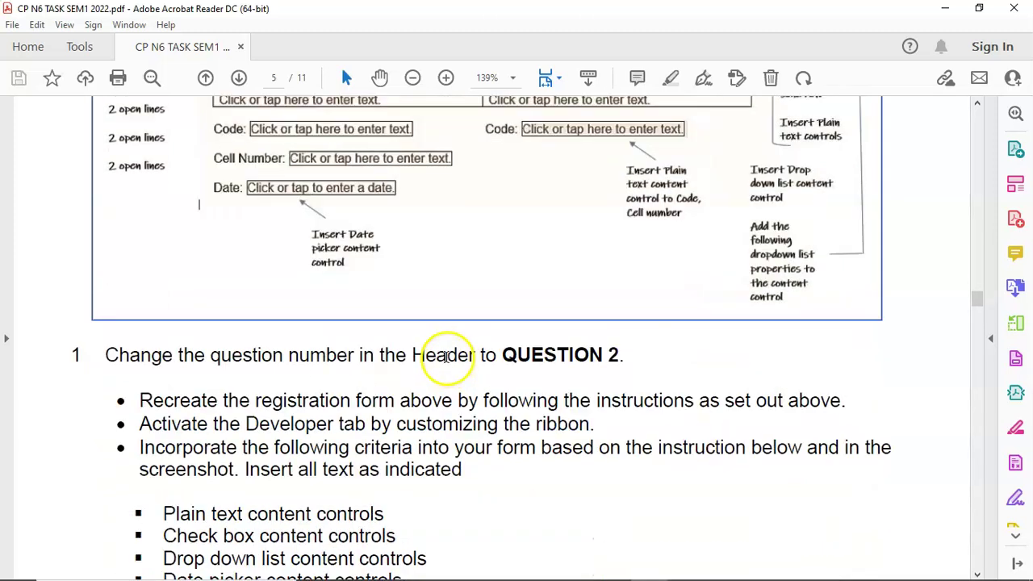
pyautogui.scroll(5, 431, 339)
pyautogui.scroll(-11, 417, 330)
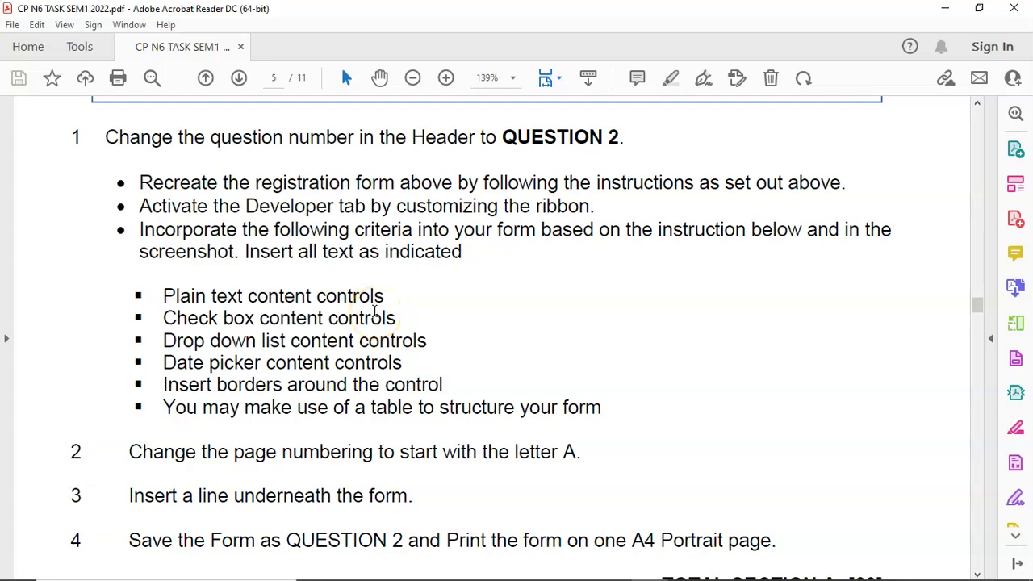
# Examine the sample form's annotations on the drop-down list, check box, plain text and date picker content controls.
pyautogui.scroll(10, 374, 311)
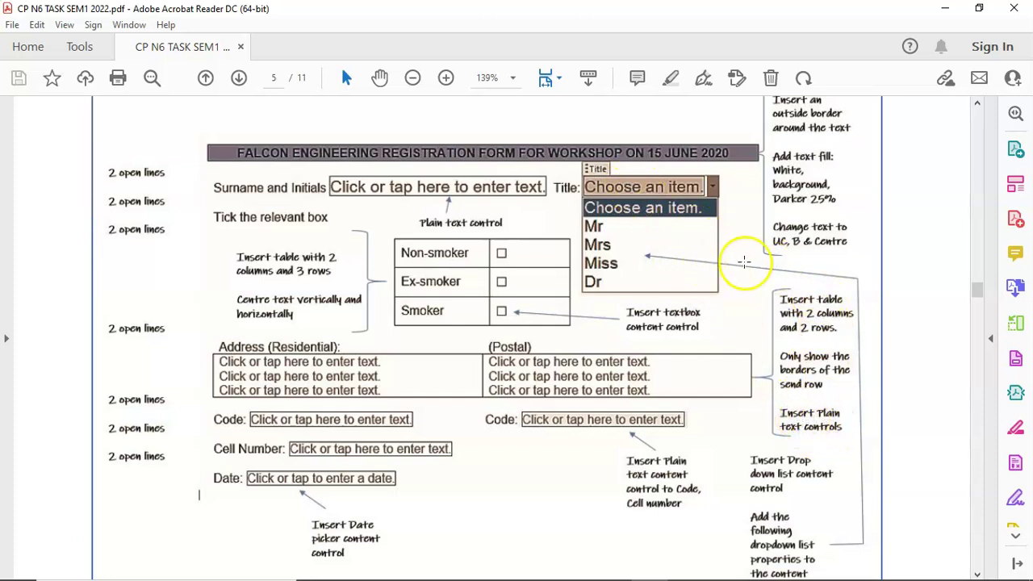
pyautogui.scroll(-3, 839, 415)
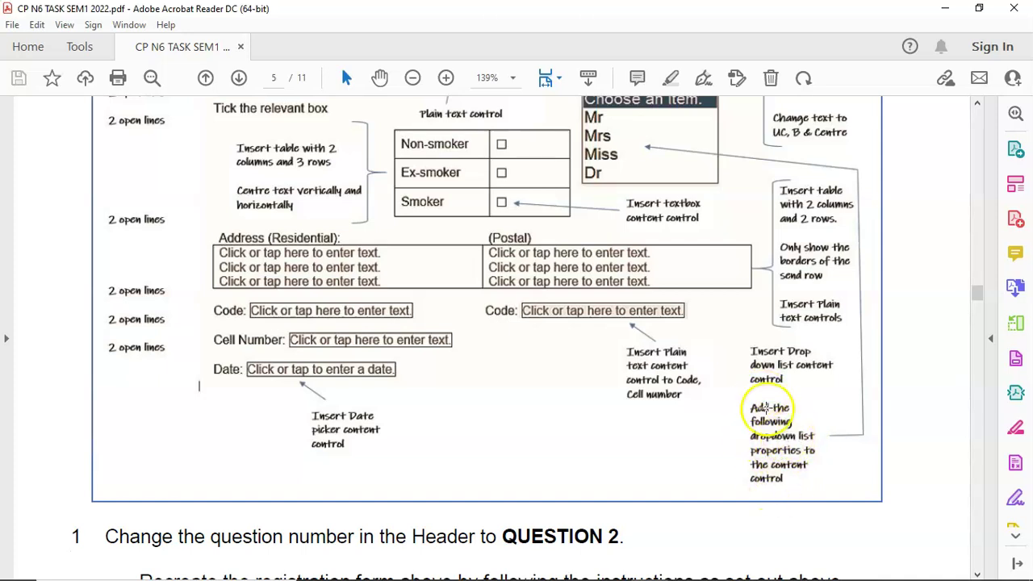
pyautogui.scroll(4, 767, 413)
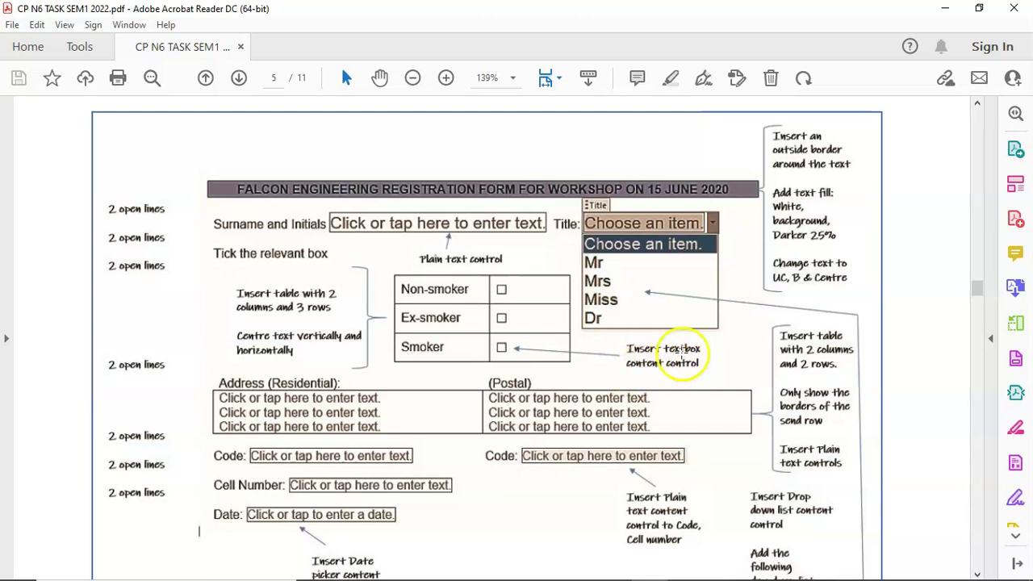
pyautogui.scroll(-2, 556, 351)
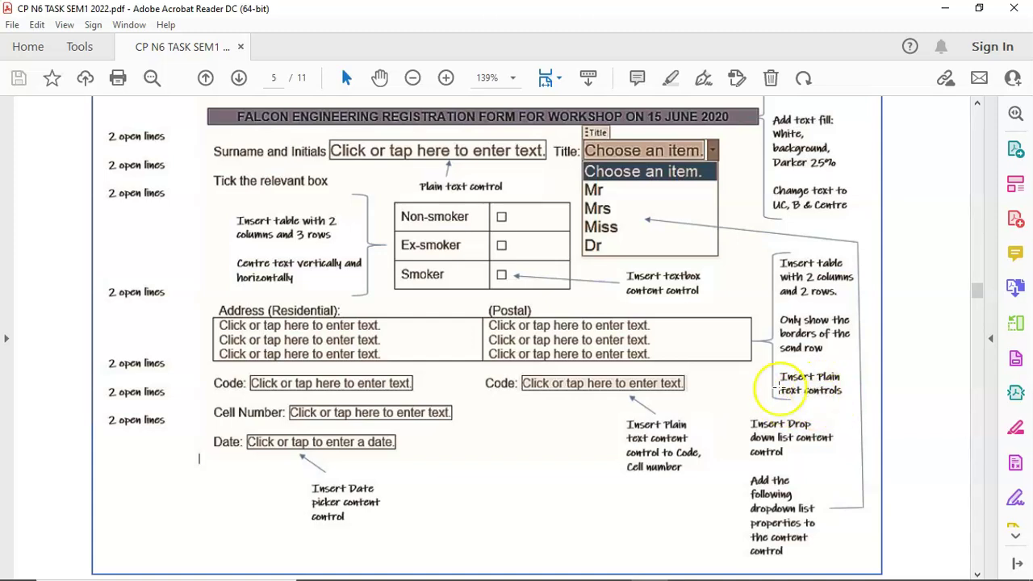
pyautogui.scroll(-2, 537, 401)
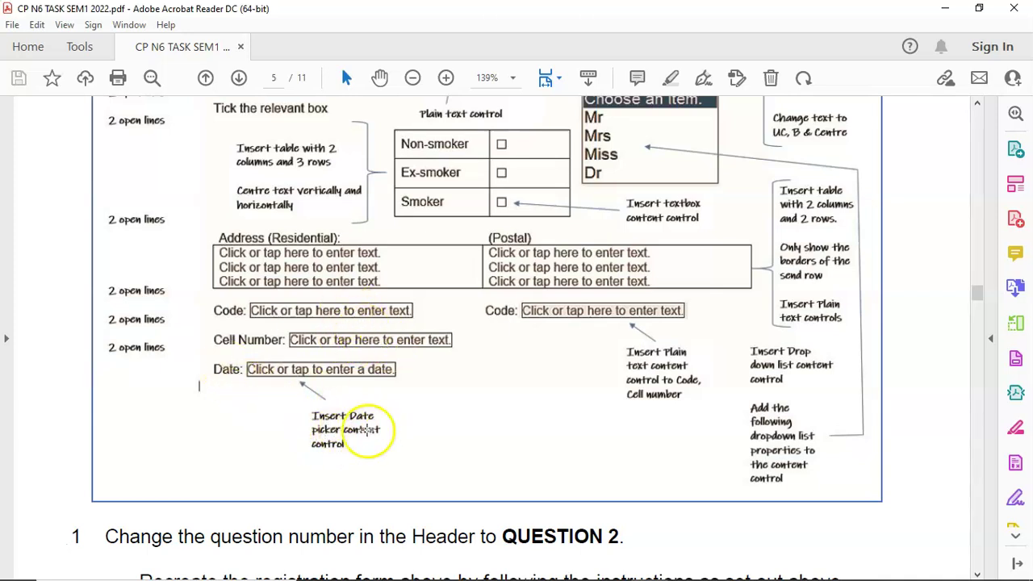
pyautogui.scroll(2, 338, 355)
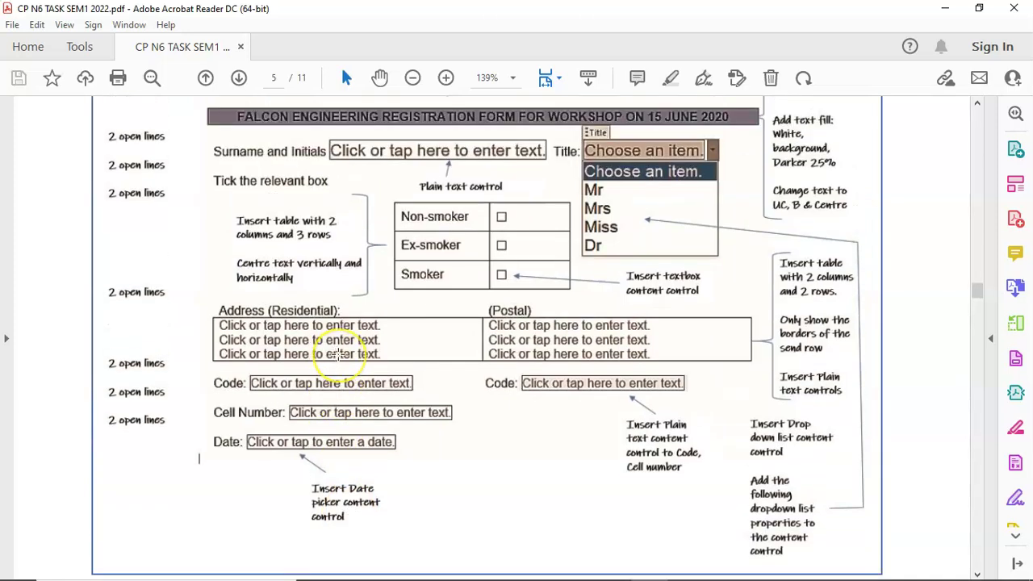
pyautogui.scroll(2, 223, 224)
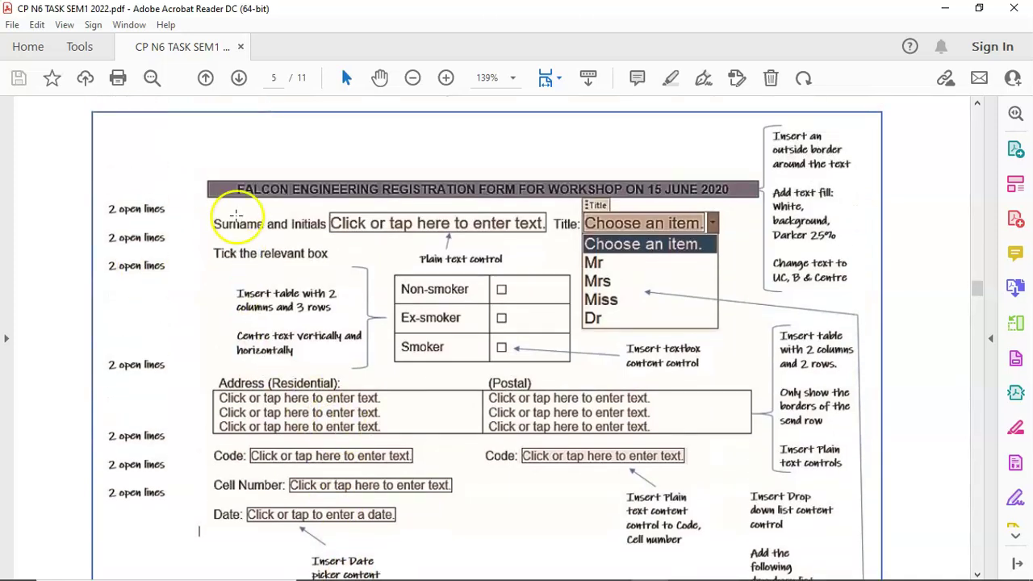
pyautogui.scroll(-2, 593, 290)
pyautogui.scroll(-12, 587, 296)
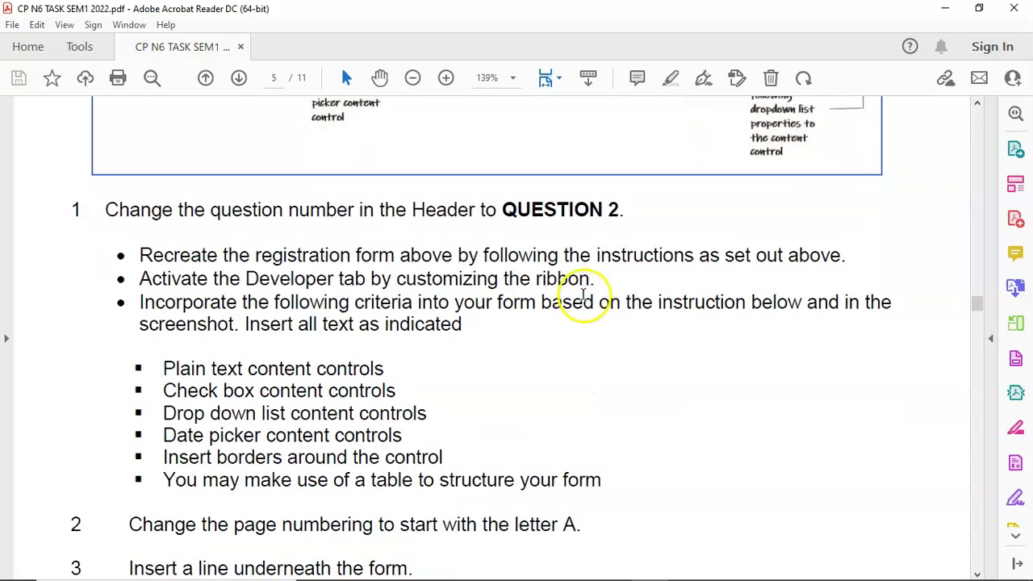
# Switch to Word and insert a plain text content control after "Surname and Initials", checking the control type against the sample in Acrobat Reader.
pyautogui.moveTo(517, 576)
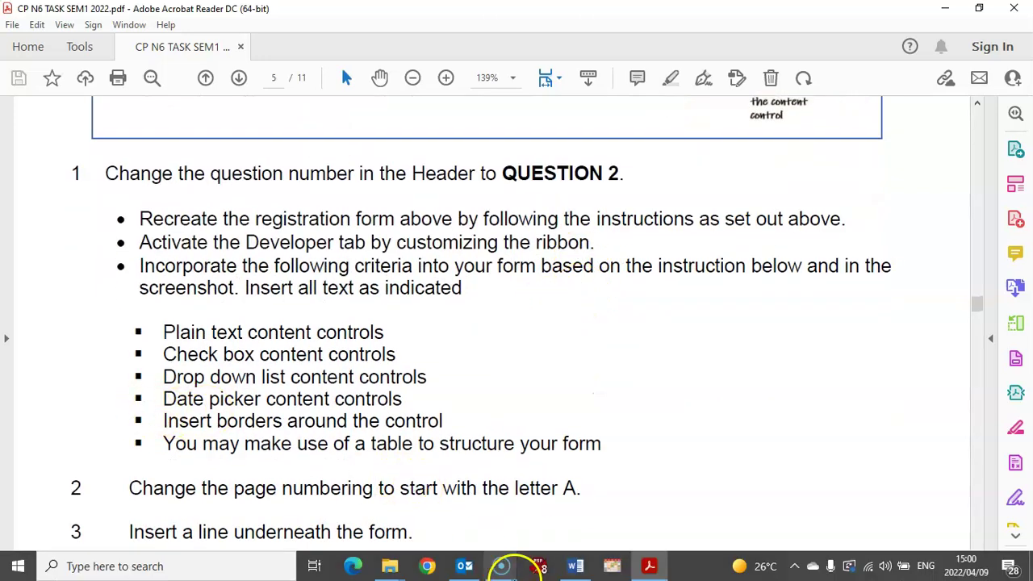
pyautogui.click(579, 567)
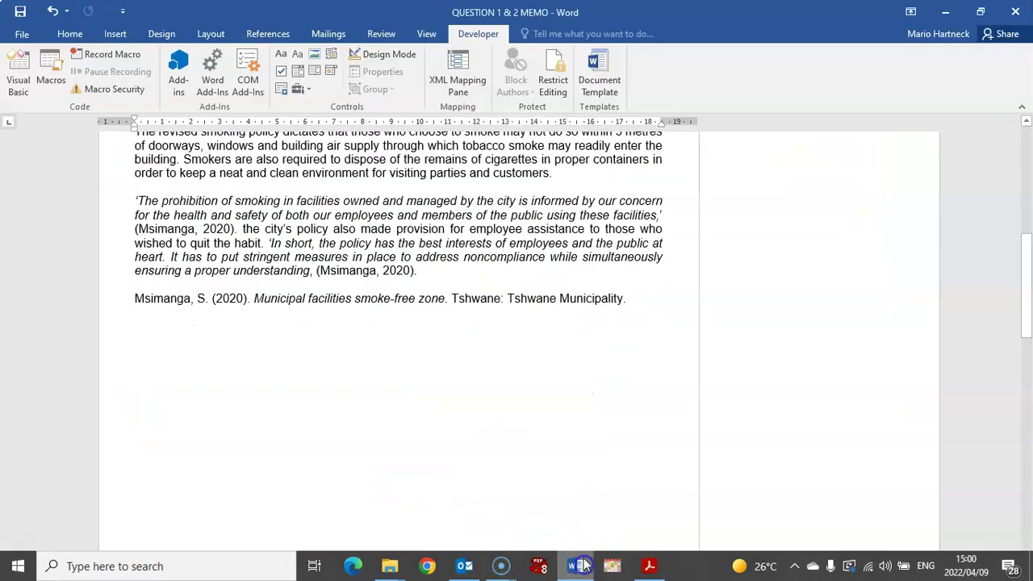
pyautogui.click(376, 373)
pyautogui.scroll(-5, 376, 374)
pyautogui.scroll(2, 376, 373)
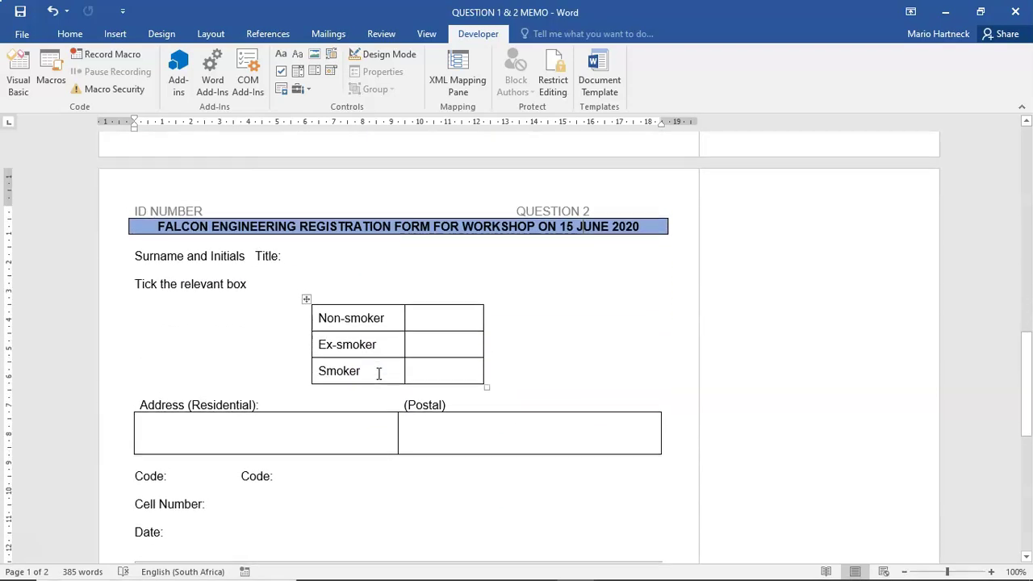
pyautogui.click(247, 258)
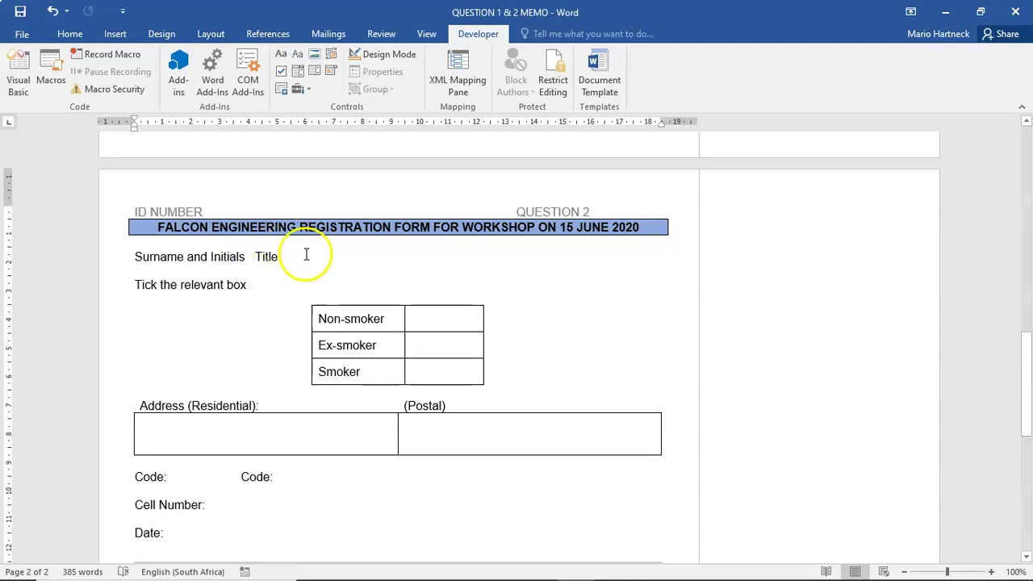
pyautogui.moveTo(549, 574)
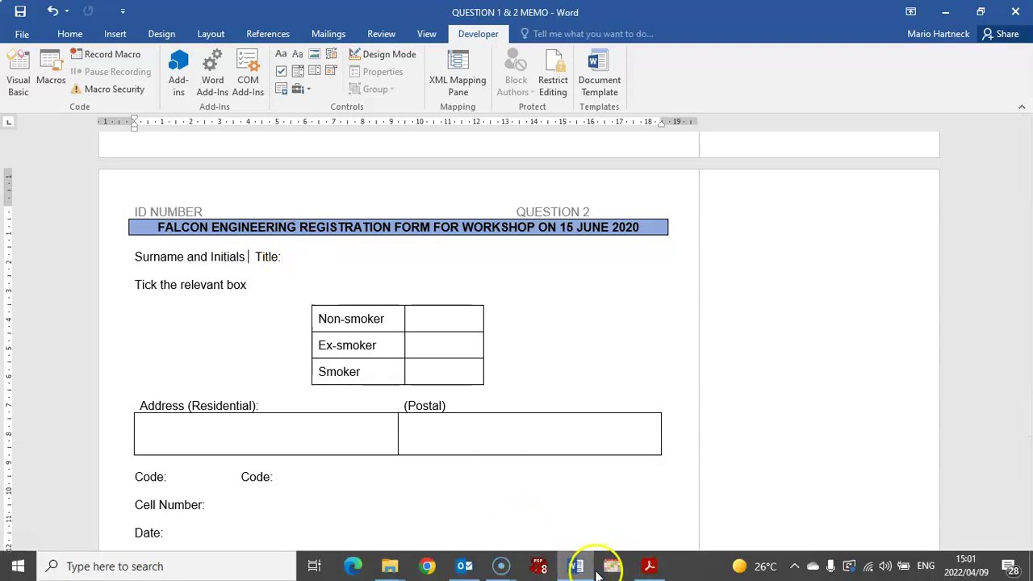
pyautogui.click(649, 565)
pyautogui.scroll(10, 474, 410)
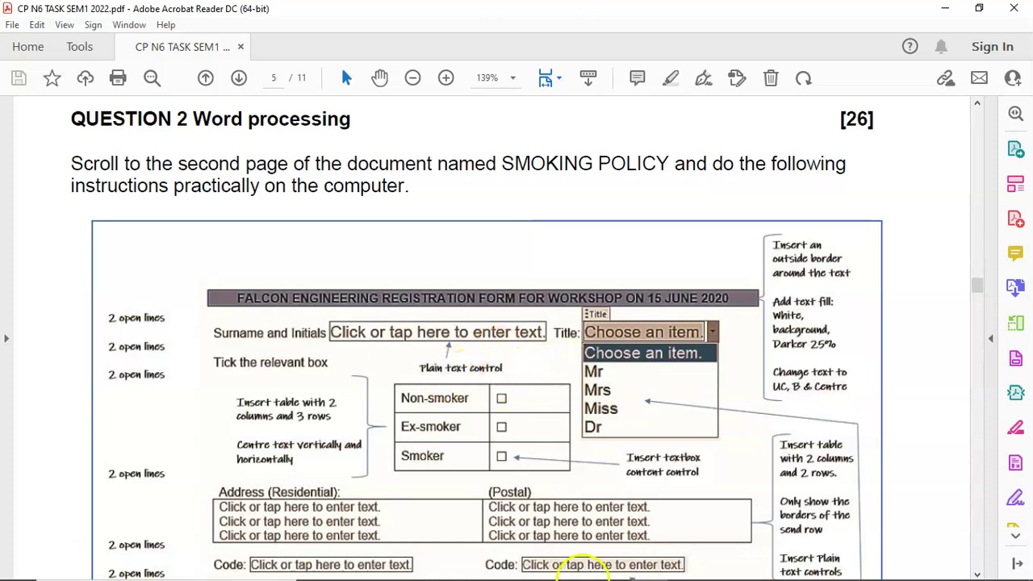
pyautogui.click(578, 568)
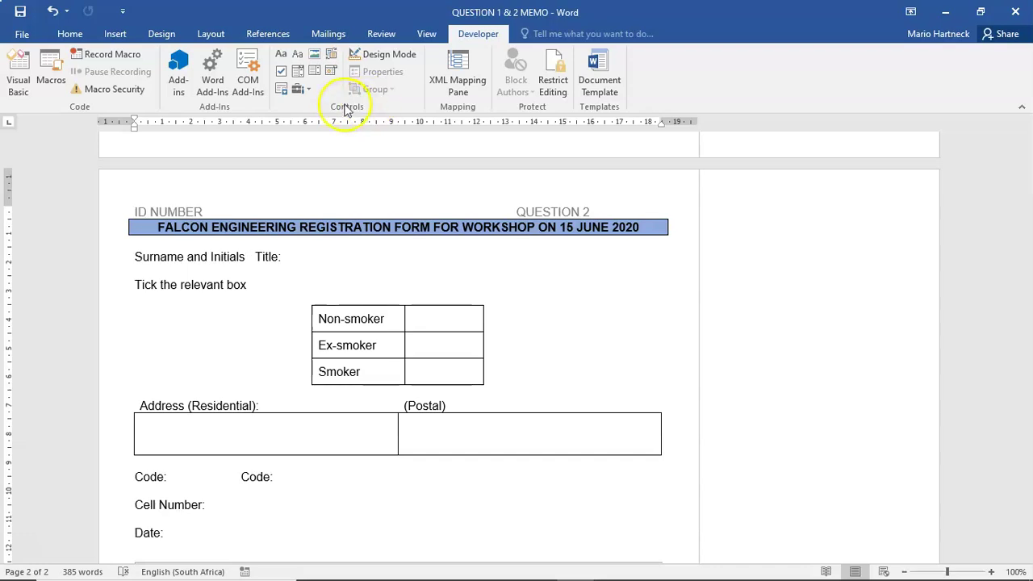
pyautogui.click(297, 54)
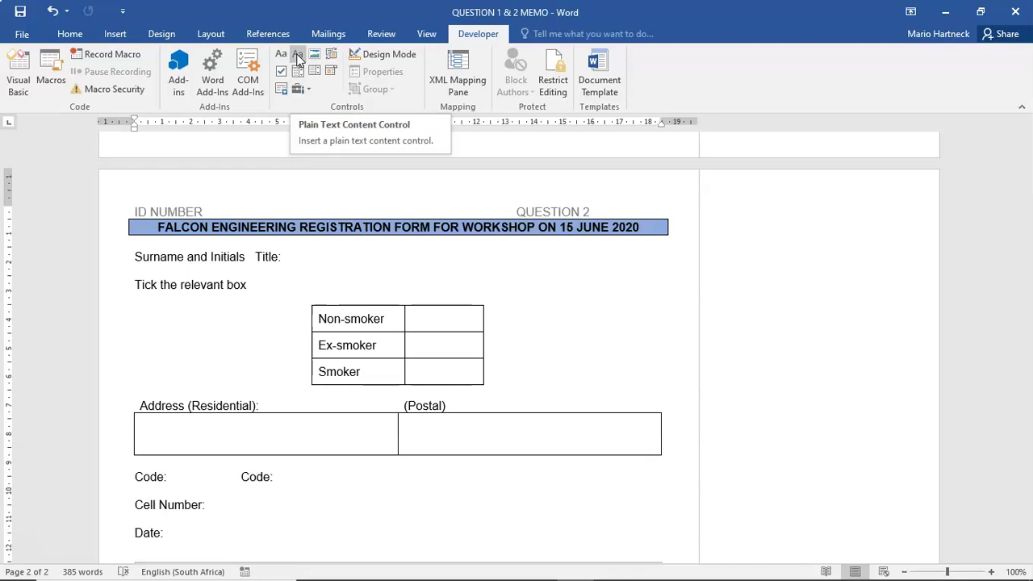
pyautogui.click(298, 56)
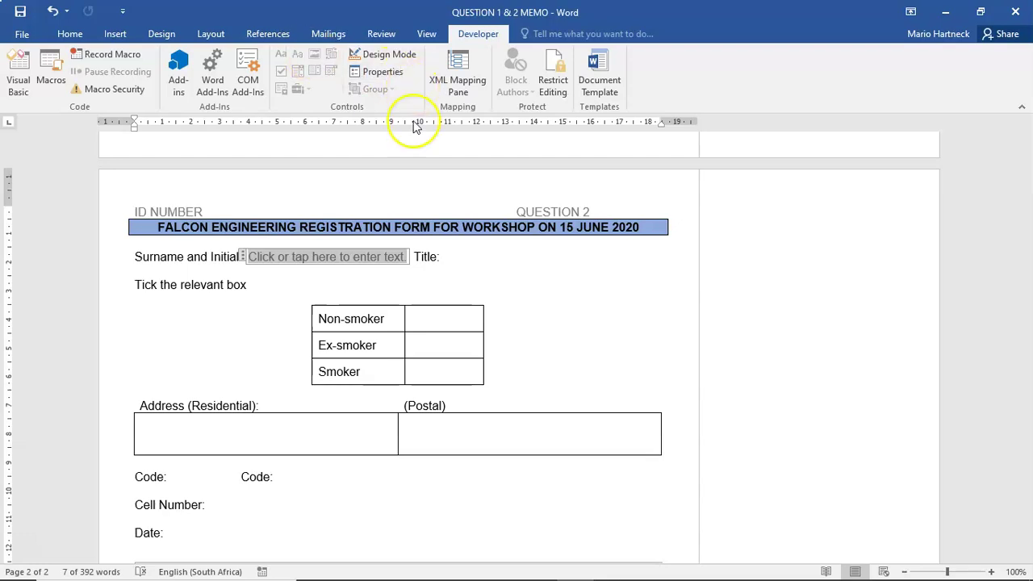
# Consult the sample's Title field in Acrobat Reader, and in Word insert a drop-down list content control after "Title:".
pyautogui.click(447, 259)
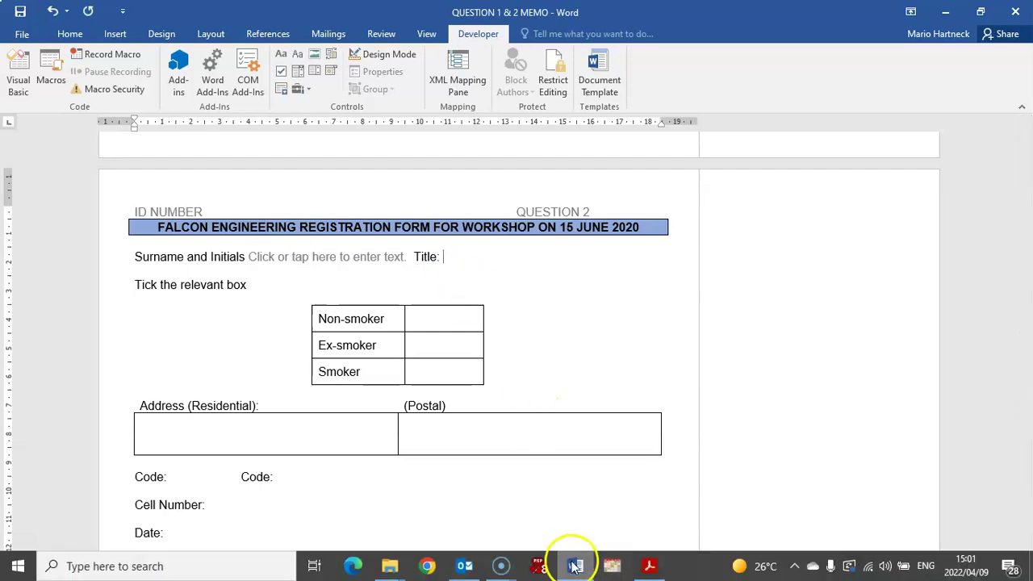
pyautogui.click(573, 567)
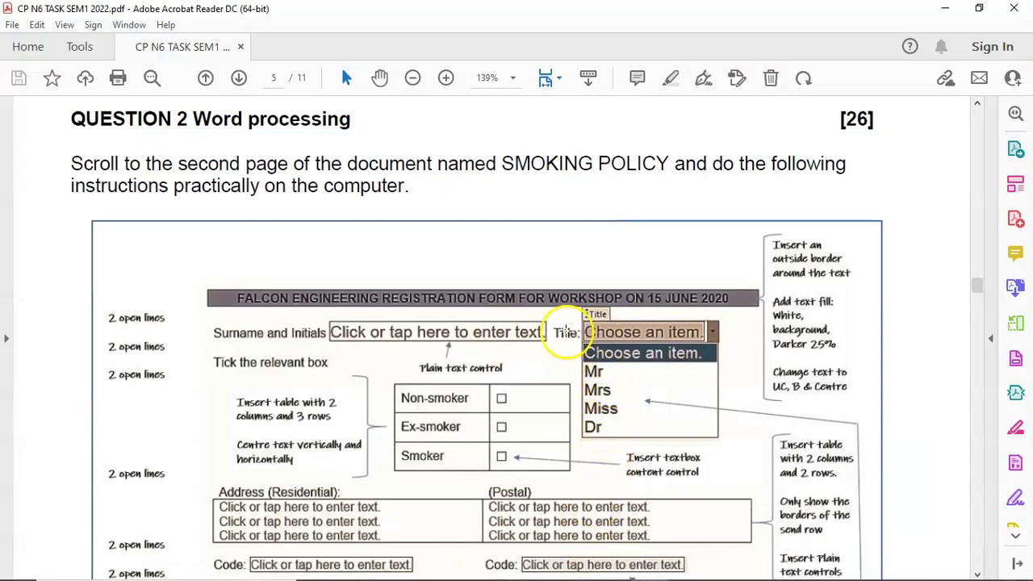
pyautogui.scroll(-3, 757, 458)
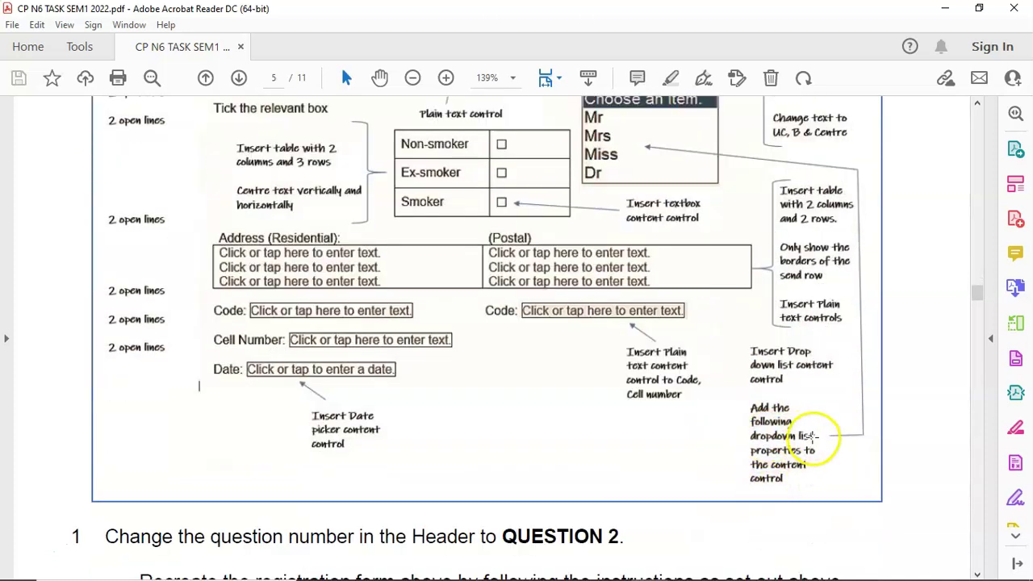
pyautogui.click(575, 566)
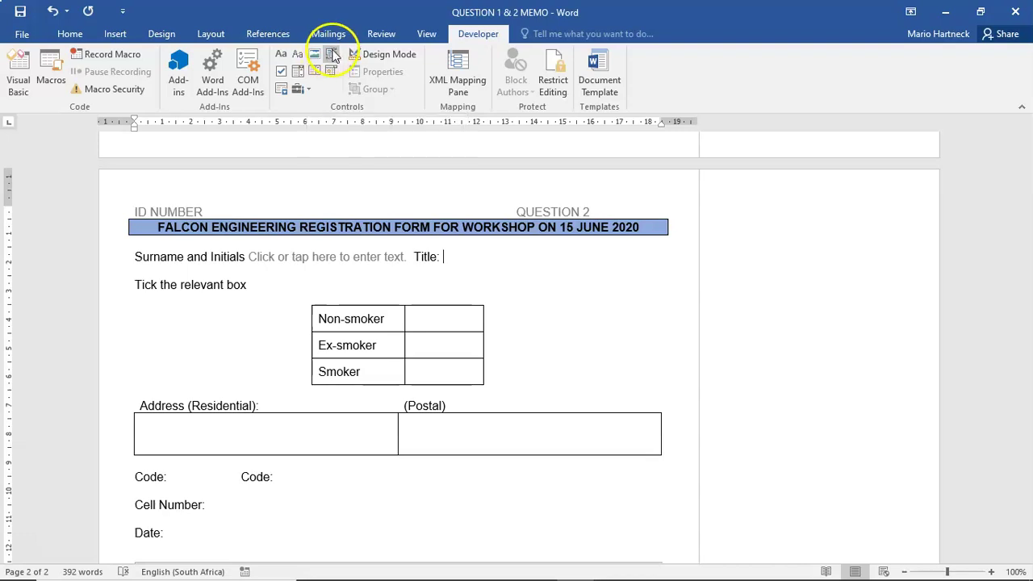
pyautogui.click(282, 73)
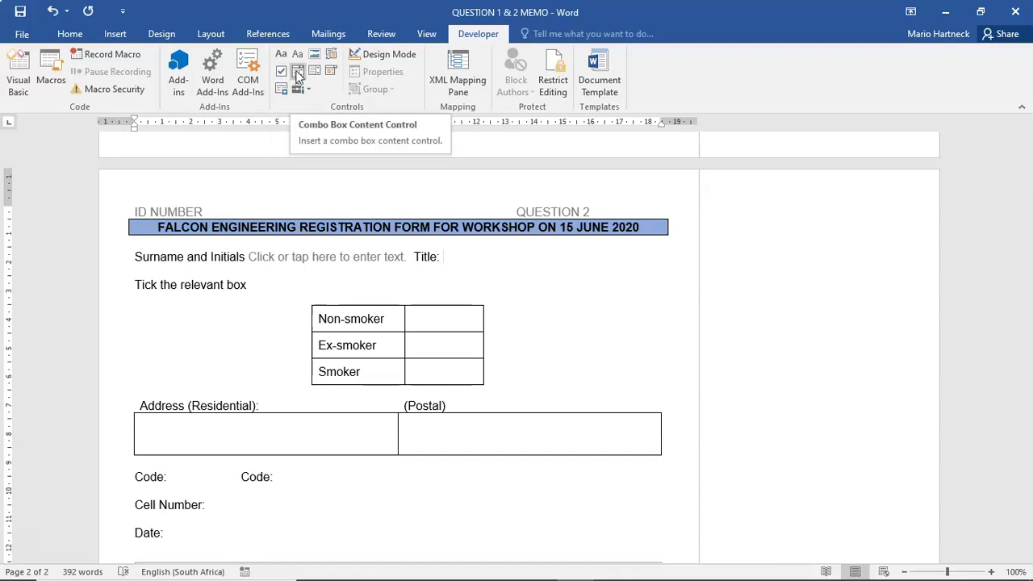
pyautogui.click(314, 73)
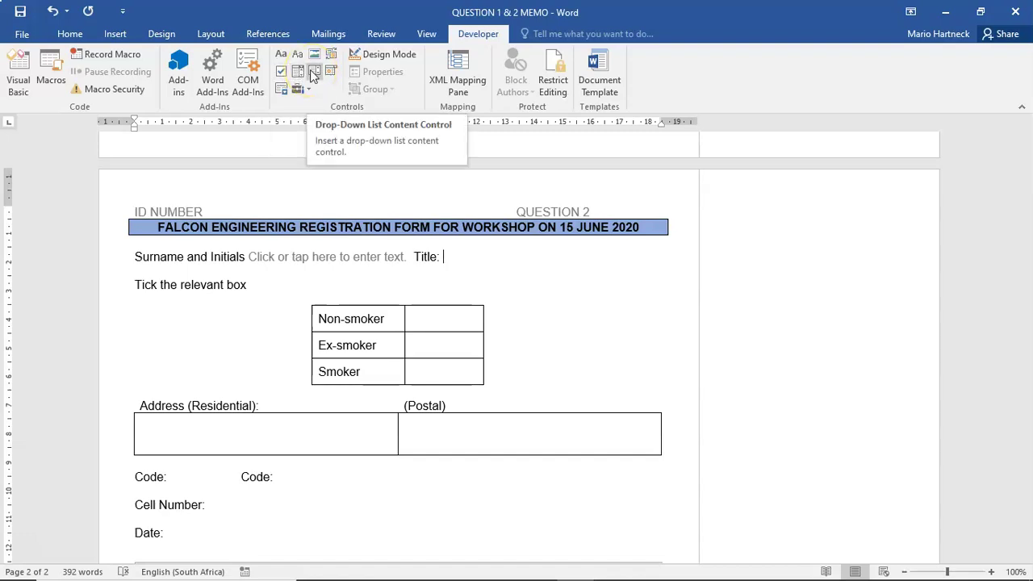
pyautogui.click(312, 72)
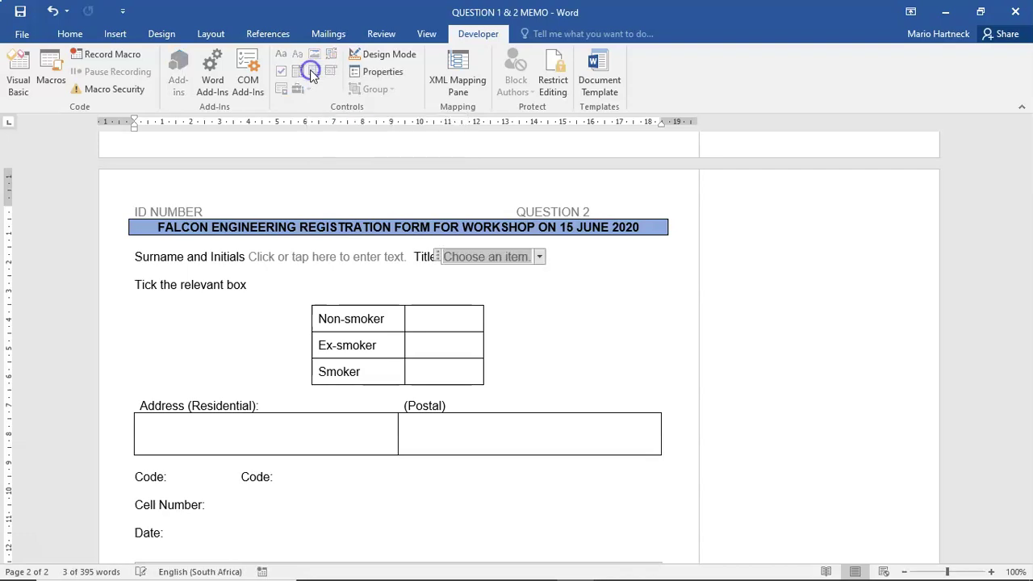
# Expand the Title drop-down list to check which choices it offers.
pyautogui.click(539, 257)
pyautogui.click(539, 257)
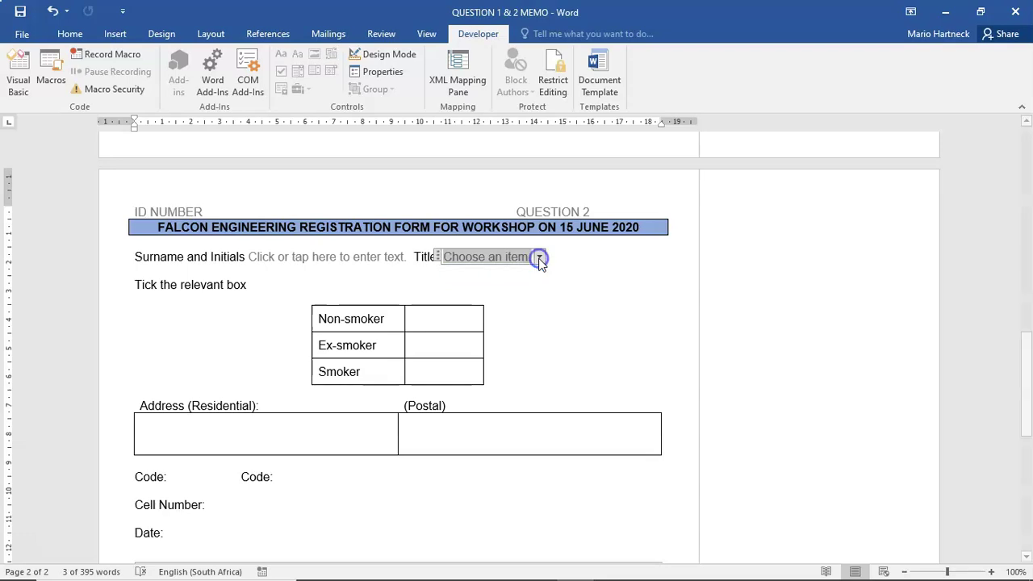
pyautogui.click(539, 257)
pyautogui.click(539, 258)
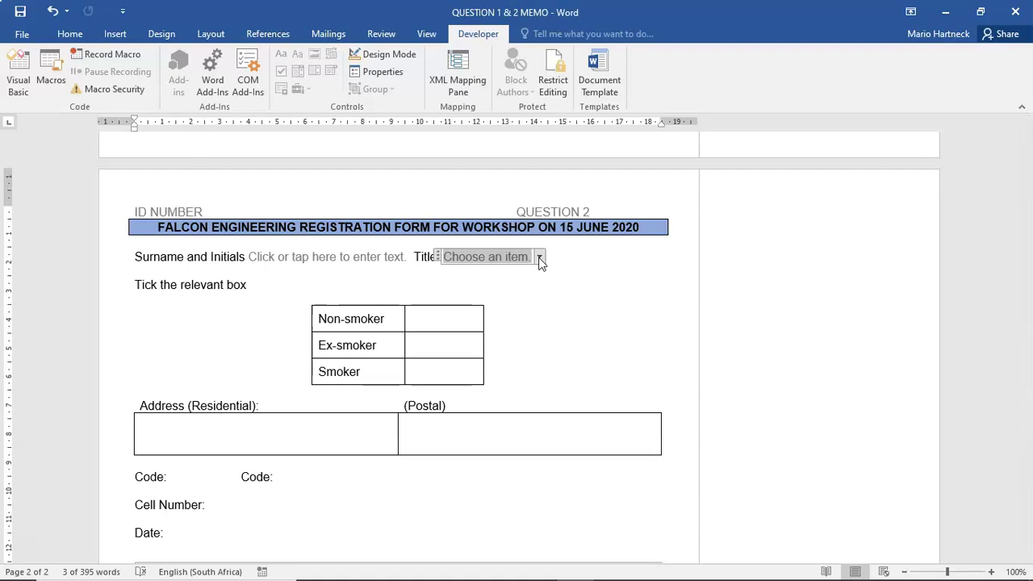
pyautogui.click(539, 257)
pyautogui.click(532, 266)
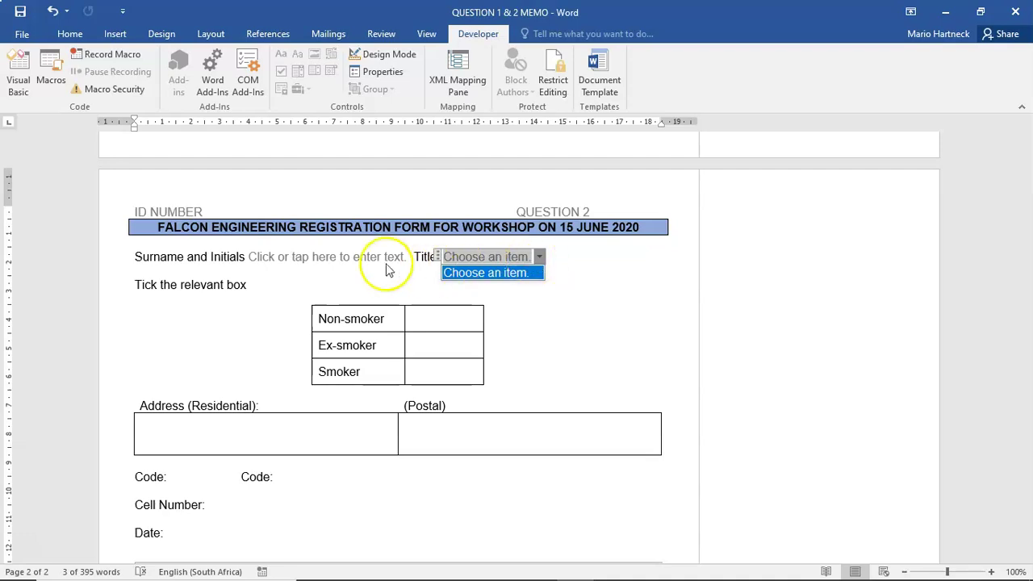
# Expand the Title drop-down list in Word and compare its choices with the sample form's Title list in Acrobat Reader.
pyautogui.click(359, 251)
pyautogui.click(359, 255)
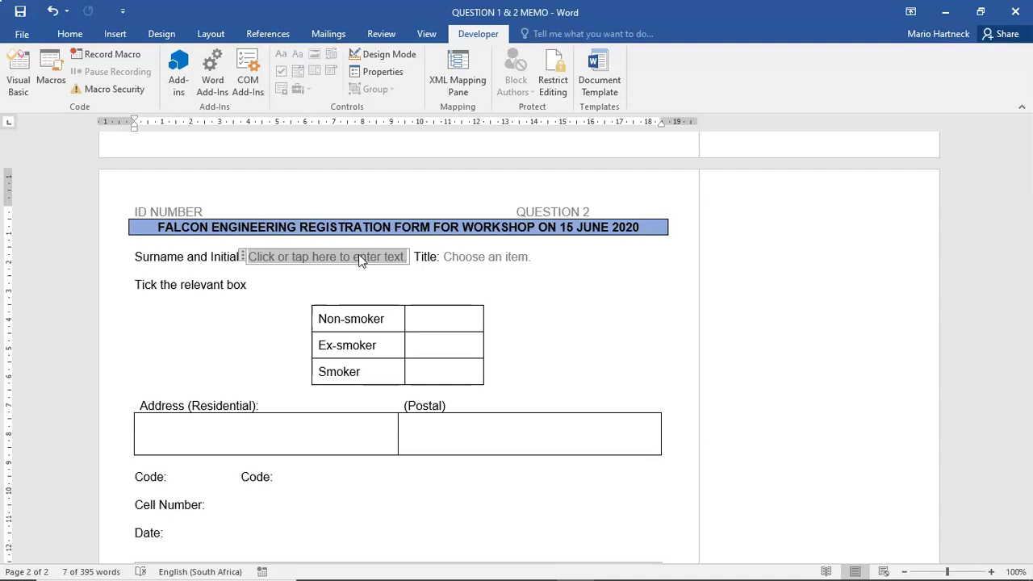
pyautogui.click(466, 259)
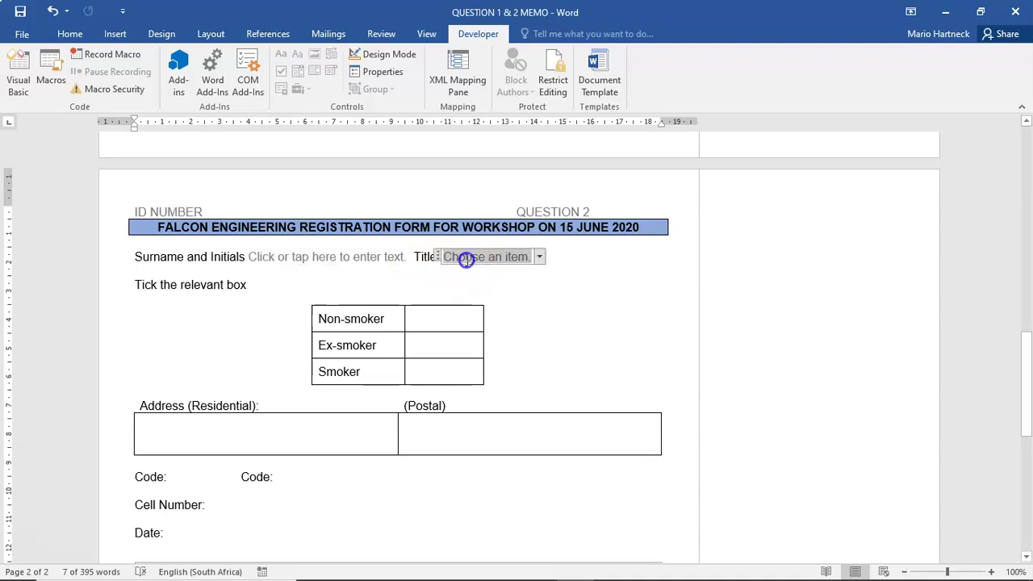
pyautogui.click(539, 256)
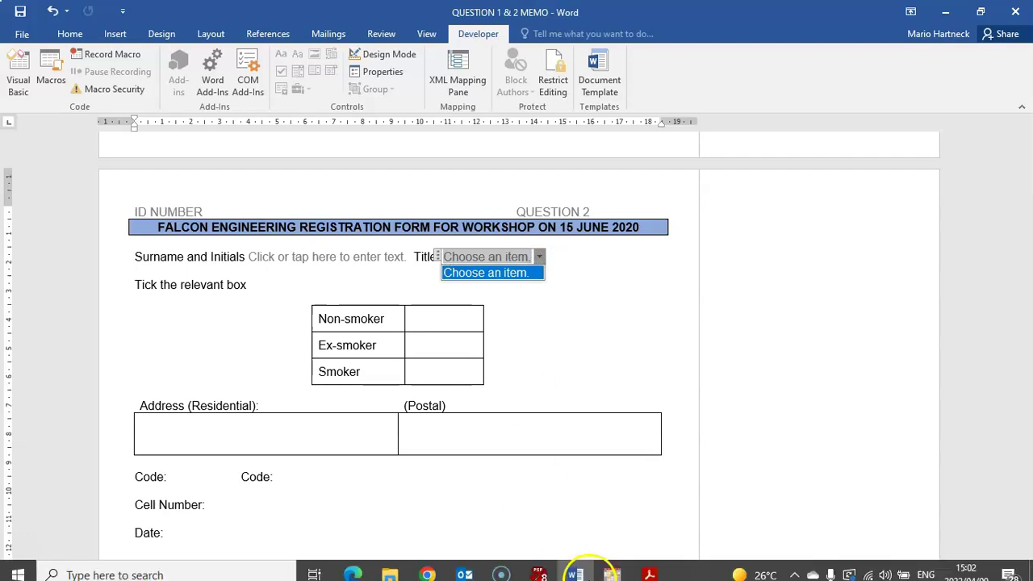
pyautogui.click(647, 569)
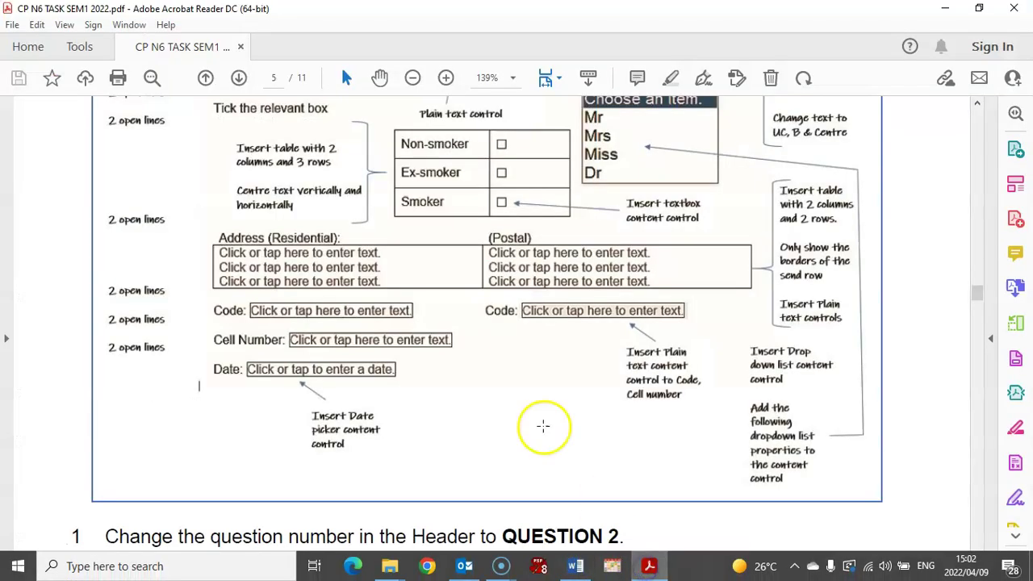
pyautogui.scroll(3, 583, 341)
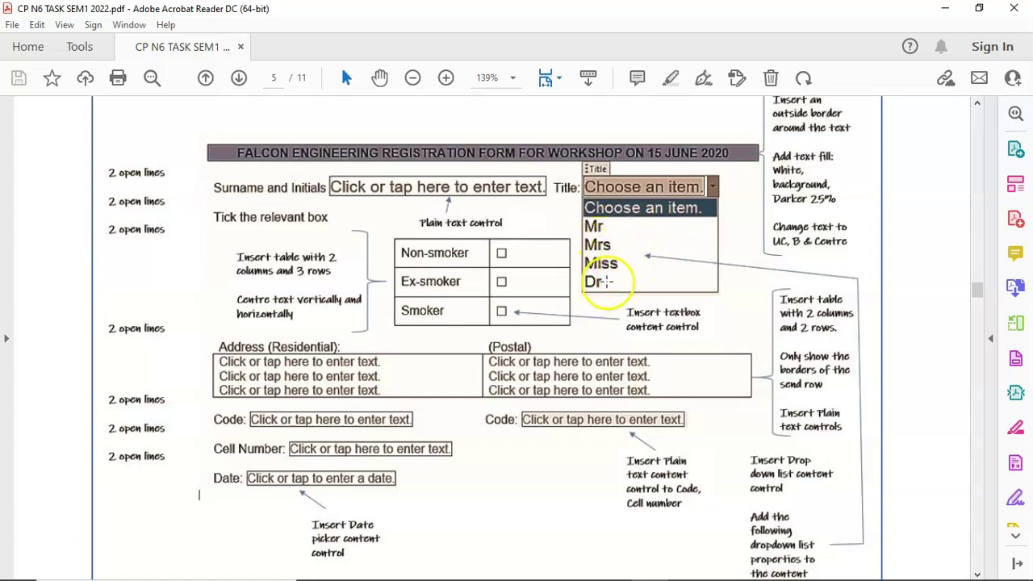
pyautogui.scroll(-2, 621, 253)
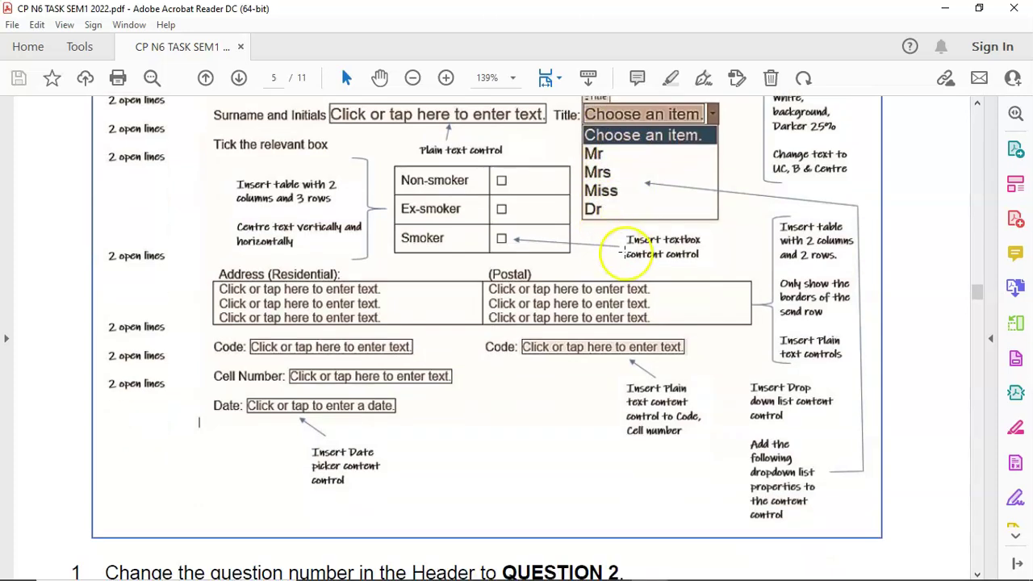
pyautogui.scroll(3, 625, 252)
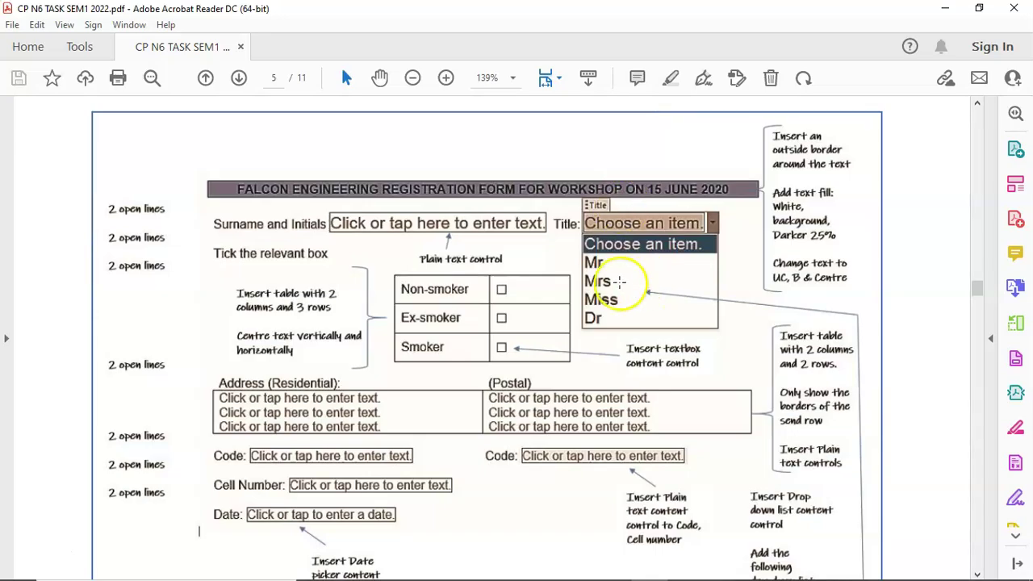
# In Word, open the Title drop-down list's content control properties and add the choice Mr, consulting the sample in Acrobat Reader.
pyautogui.hotkey('alt', 'Tab')
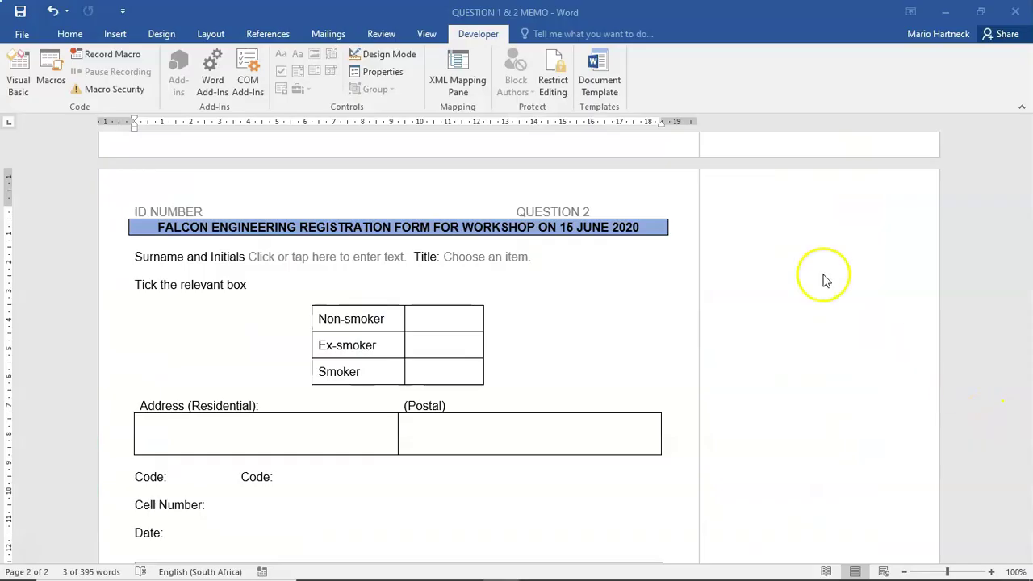
pyautogui.click(488, 259)
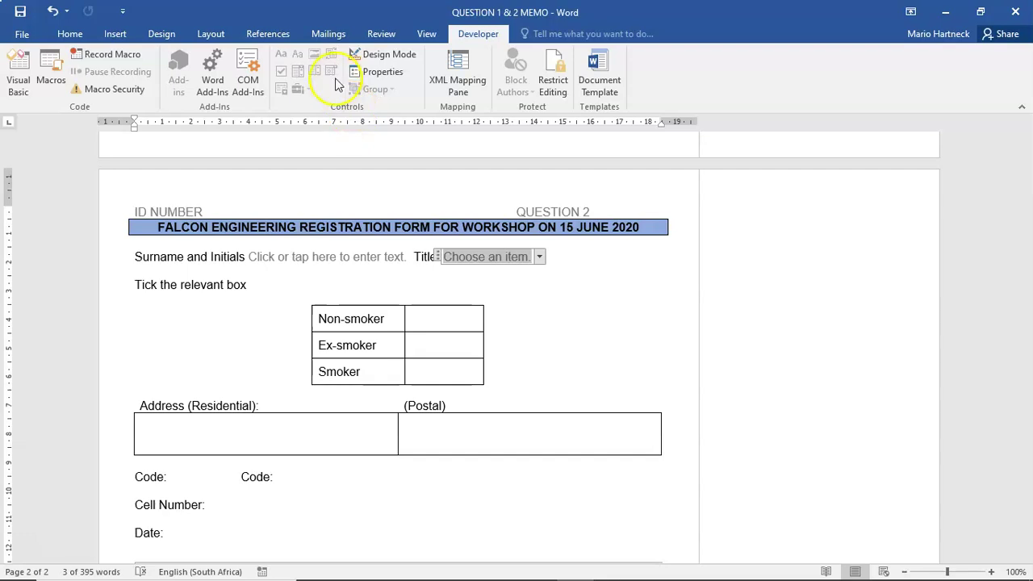
pyautogui.click(381, 75)
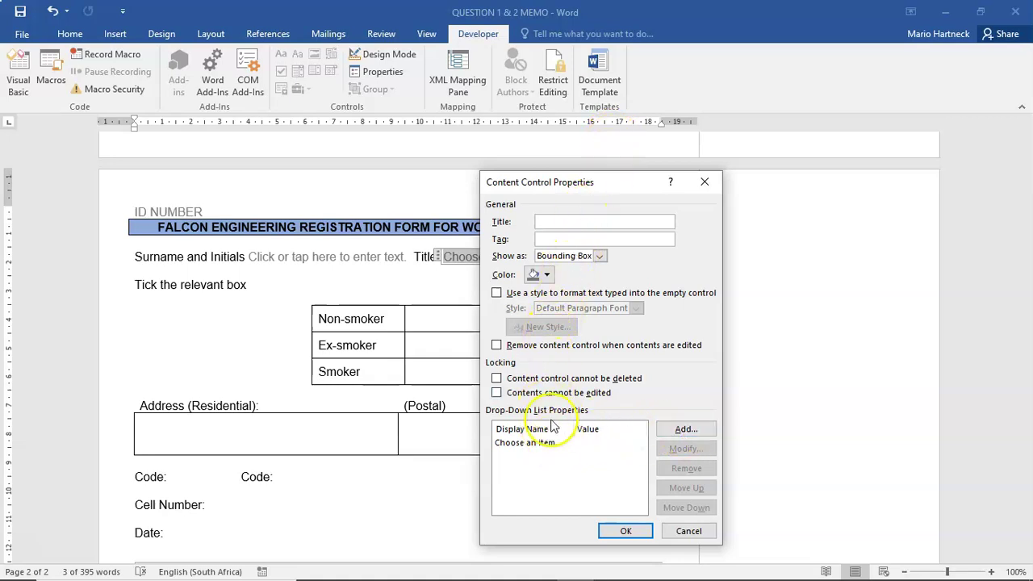
pyautogui.click(686, 430)
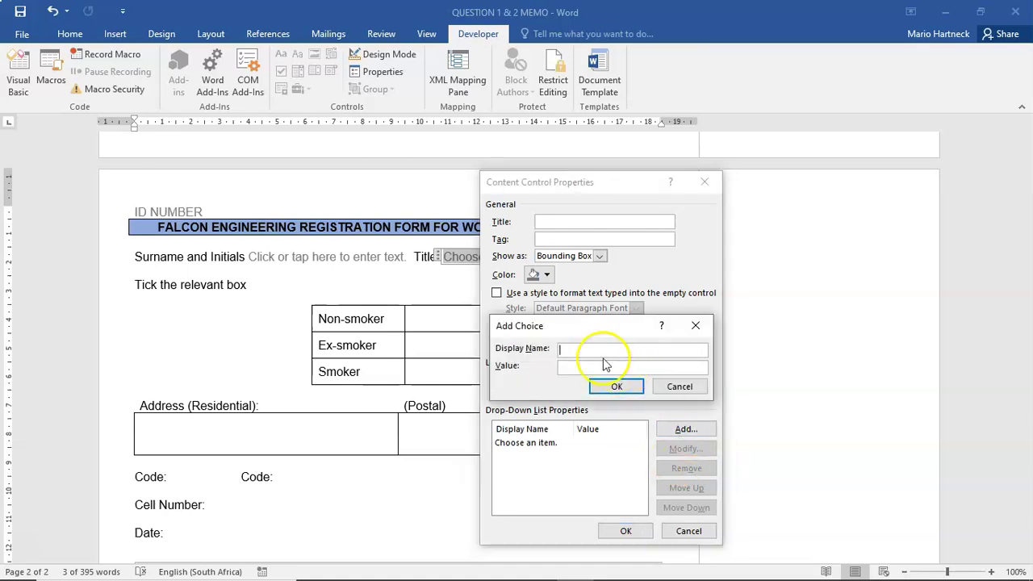
pyautogui.moveTo(587, 565)
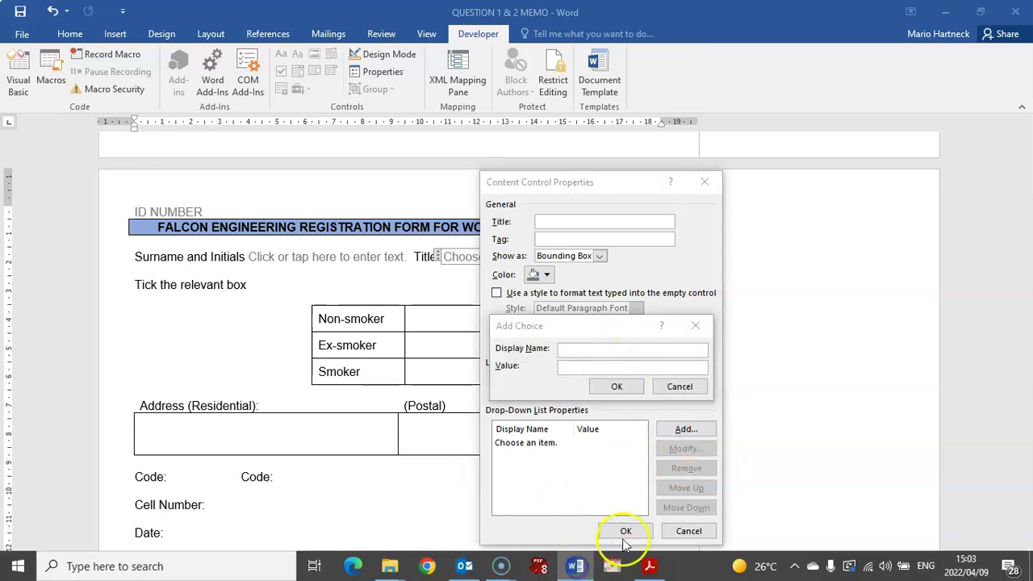
pyautogui.click(650, 567)
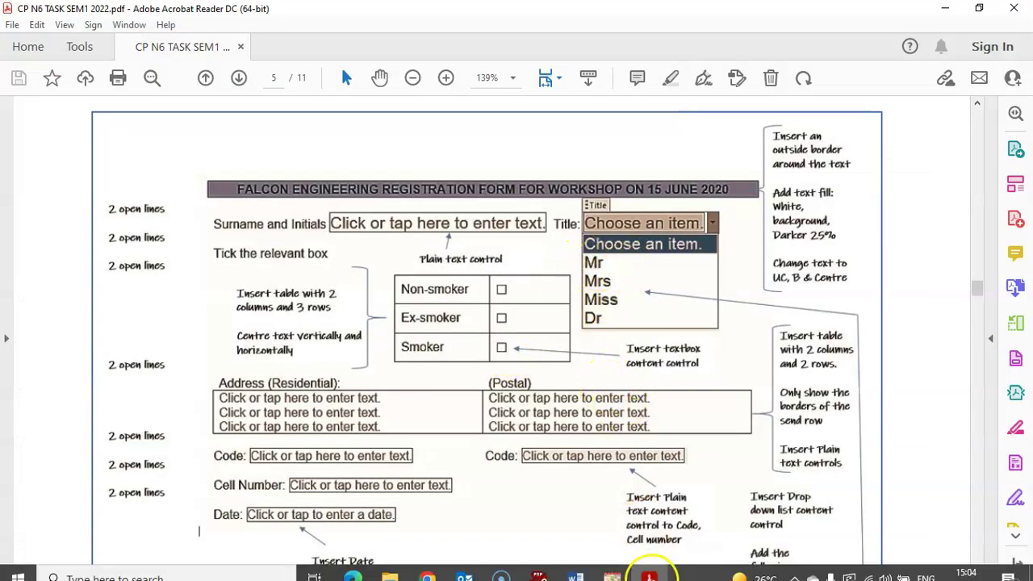
pyautogui.click(576, 566)
pyautogui.click(589, 350)
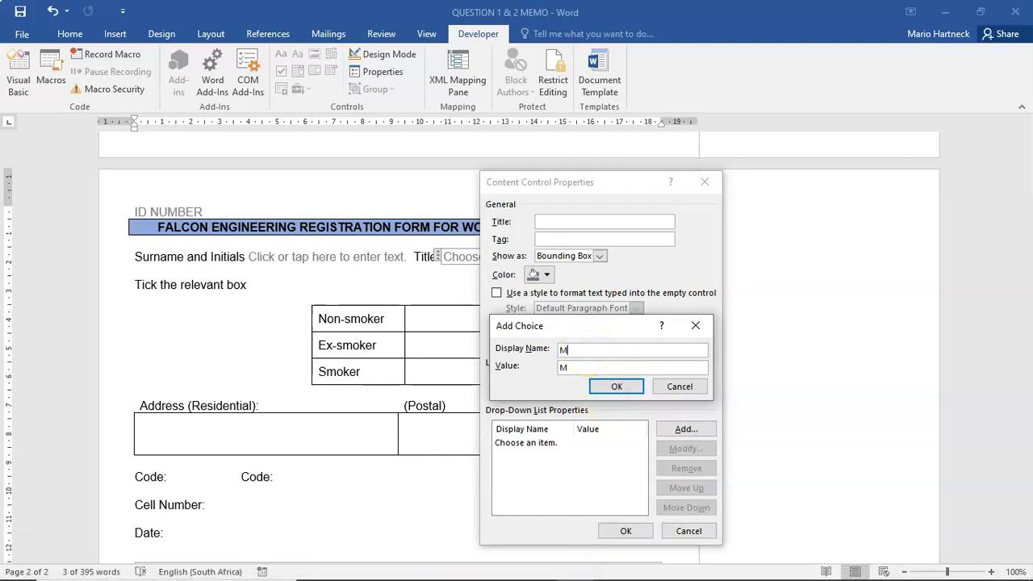
pyautogui.write('Mr')
pyautogui.click(618, 386)
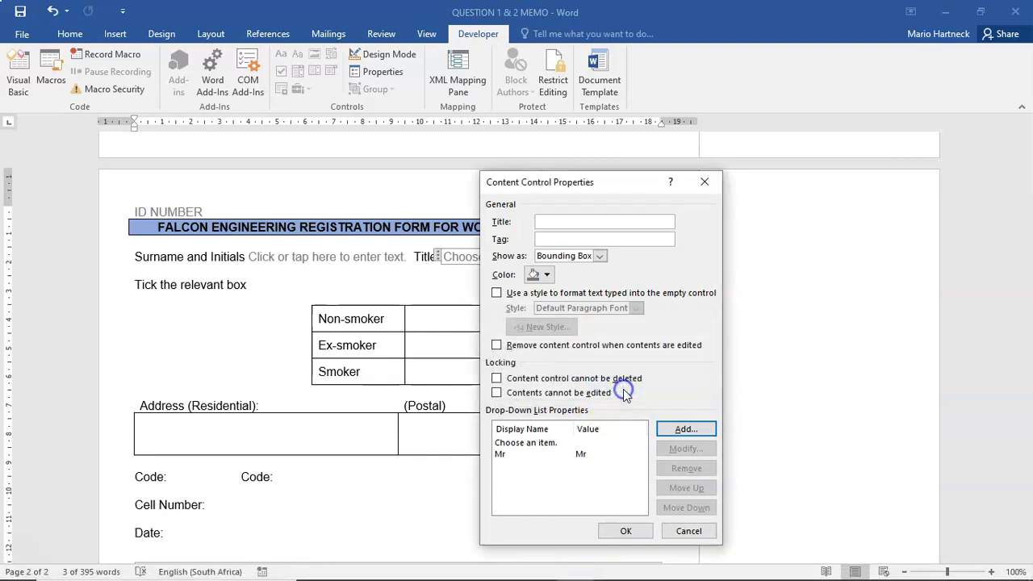
# Add the choices Miss, Mrs and Dr to the Title drop-down list and apply the content control properties.
pyautogui.click(690, 431)
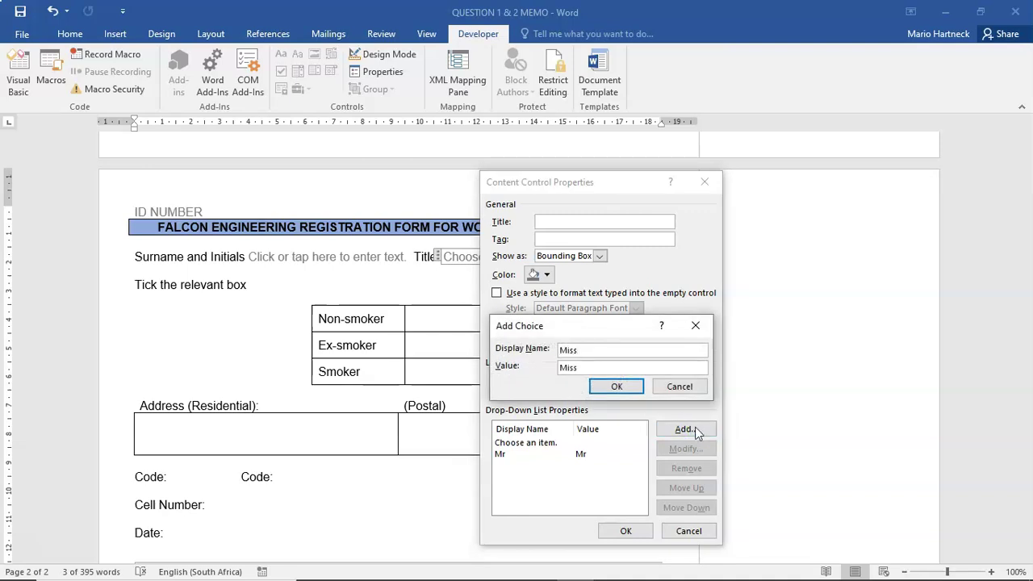
pyautogui.click(616, 386)
pyautogui.click(687, 430)
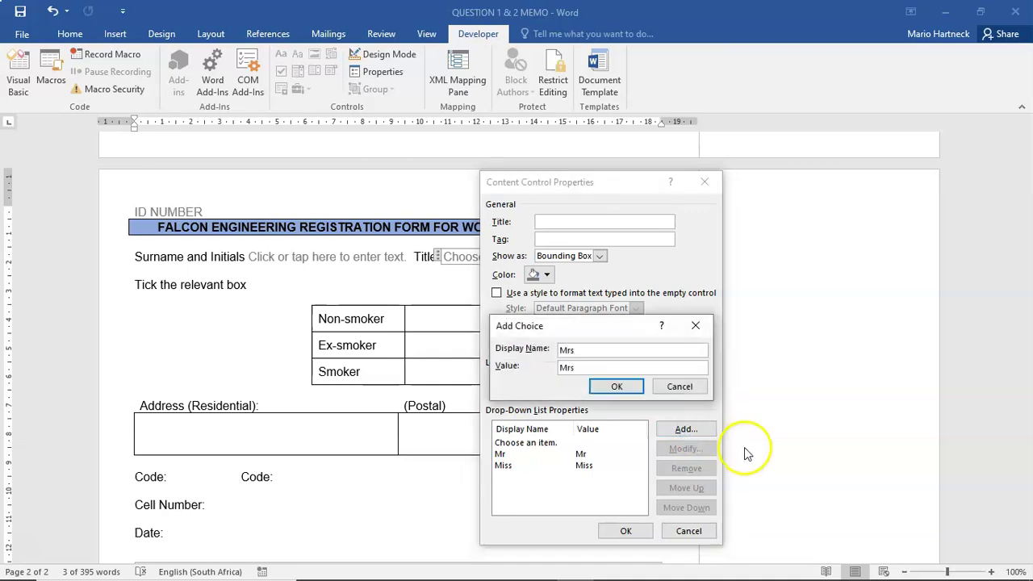
pyautogui.click(639, 387)
pyautogui.click(682, 431)
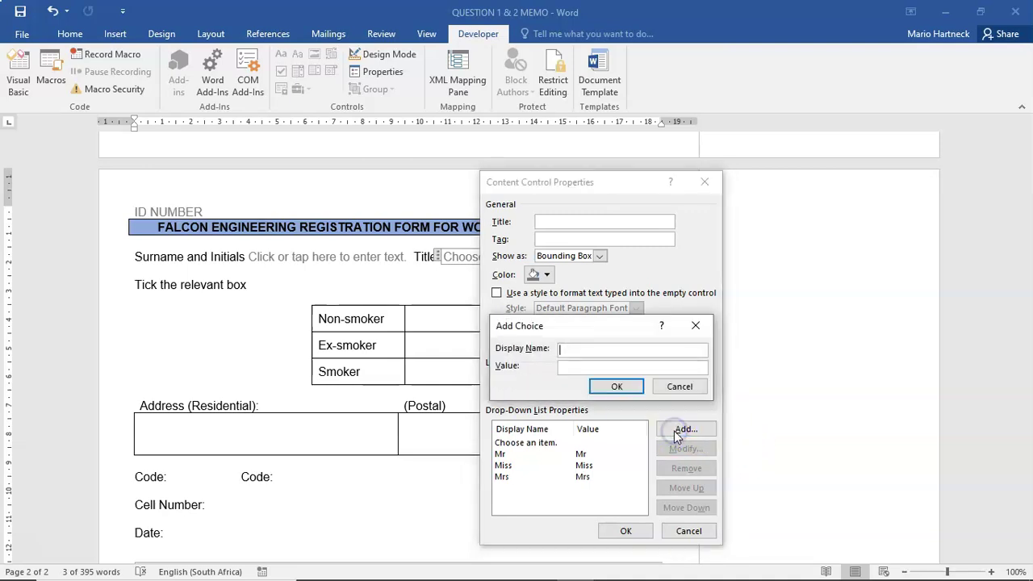
pyautogui.click(618, 386)
pyautogui.click(621, 529)
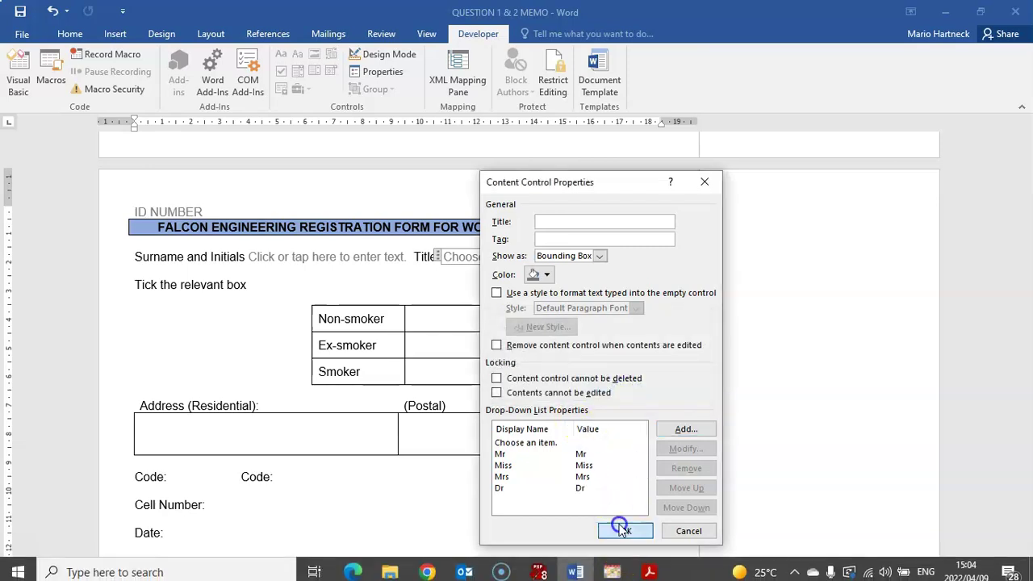
# Expand the Title drop-down list to review the choices it offers.
pyautogui.click(538, 256)
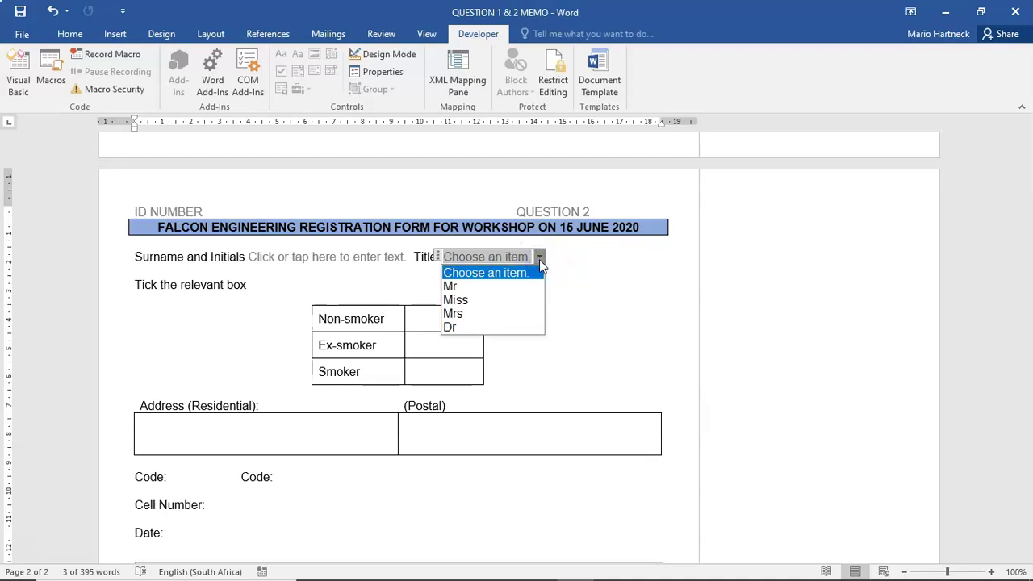
pyautogui.click(260, 256)
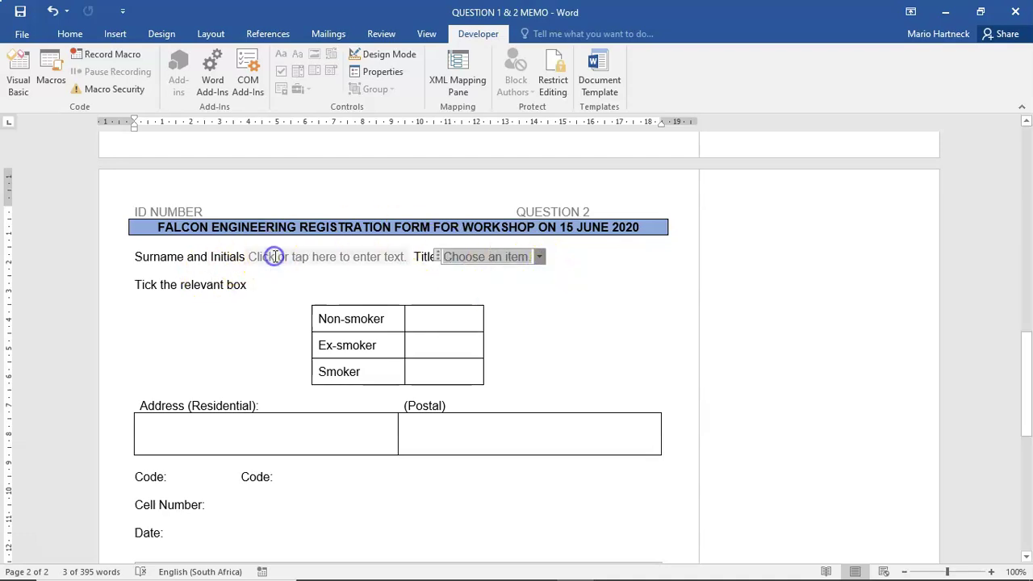
pyautogui.click(540, 259)
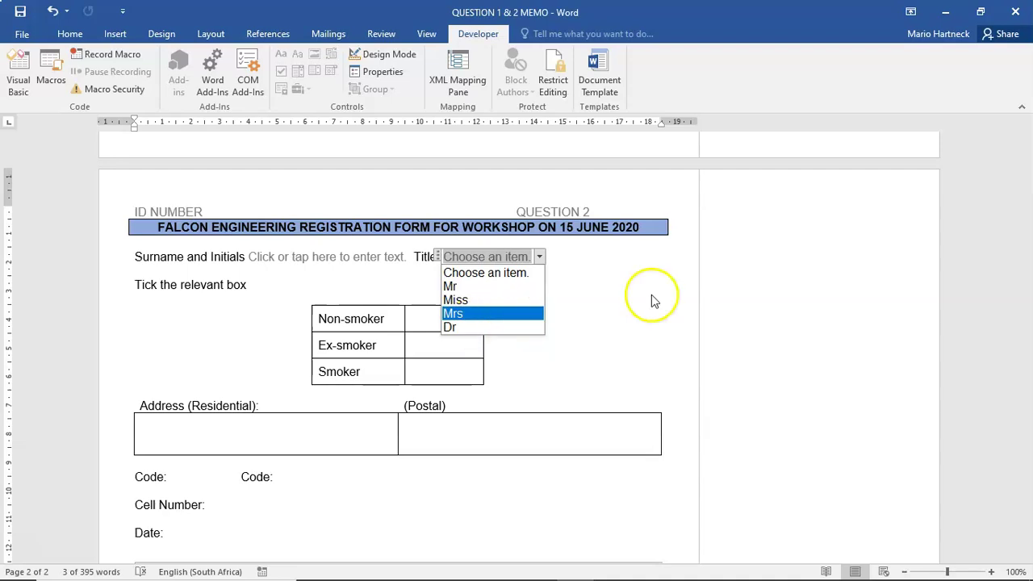
# Consult the sample's smoker table in Acrobat Reader, and in Word insert check box content controls beside Non-smoker, Ex-smoker and Smoker.
pyautogui.moveTo(584, 569)
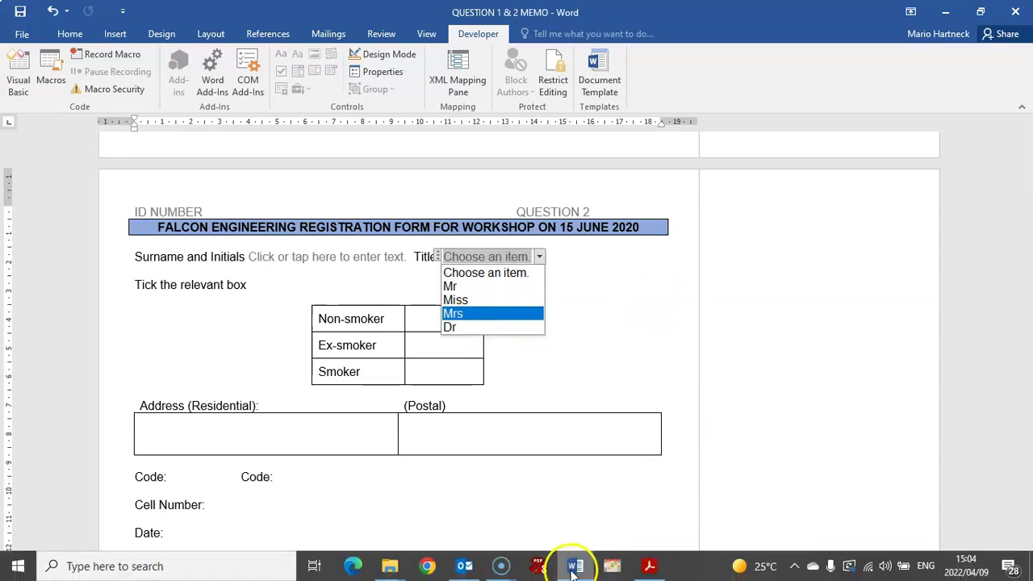
pyautogui.click(649, 566)
pyautogui.scroll(-2, 548, 295)
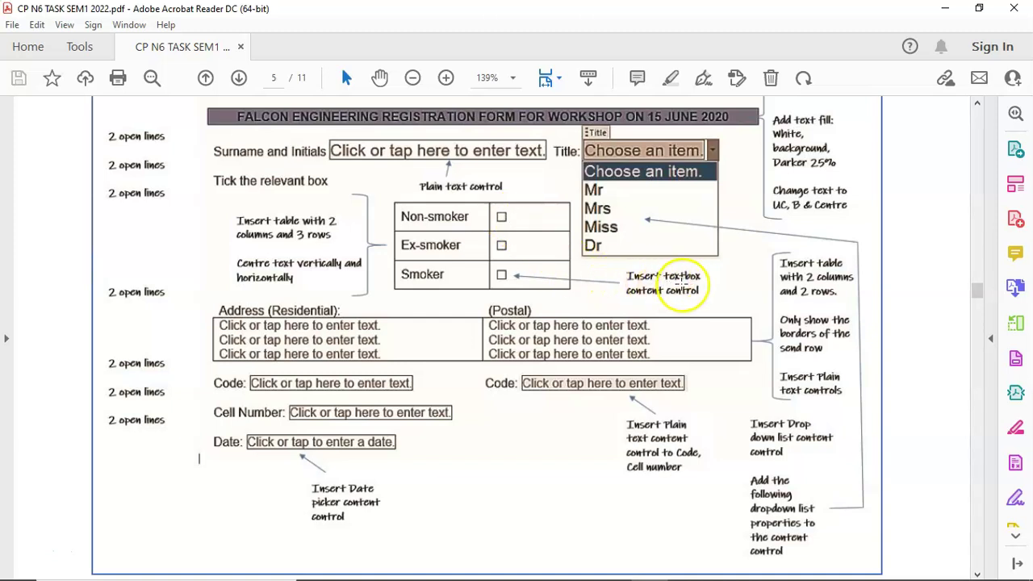
pyautogui.moveTo(519, 574)
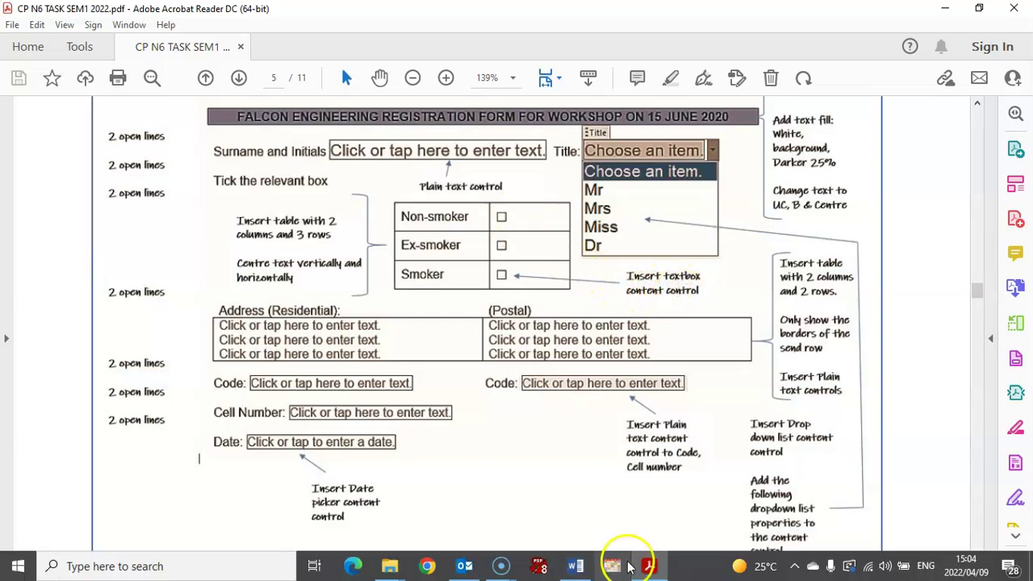
pyautogui.click(576, 566)
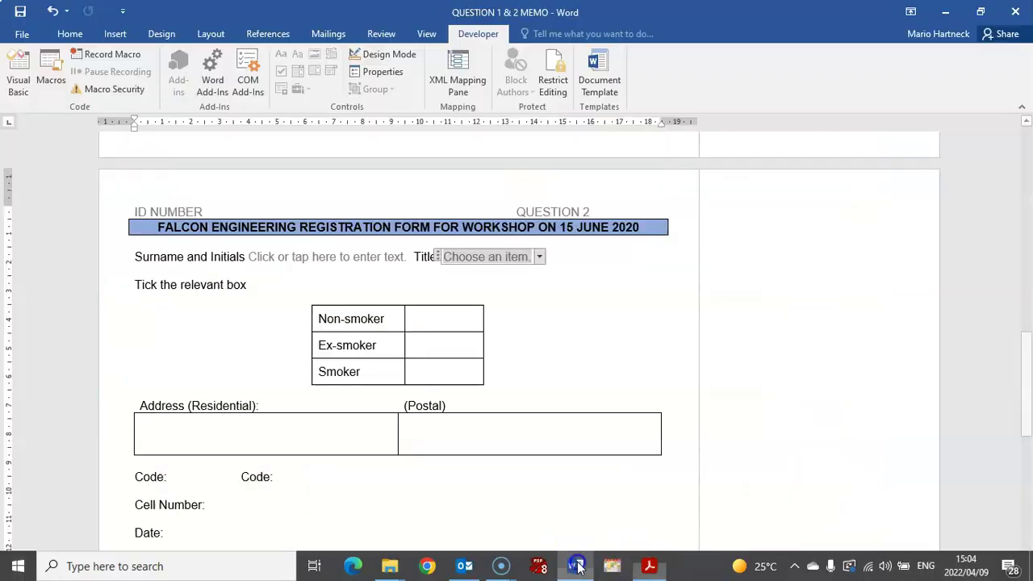
pyautogui.click(418, 317)
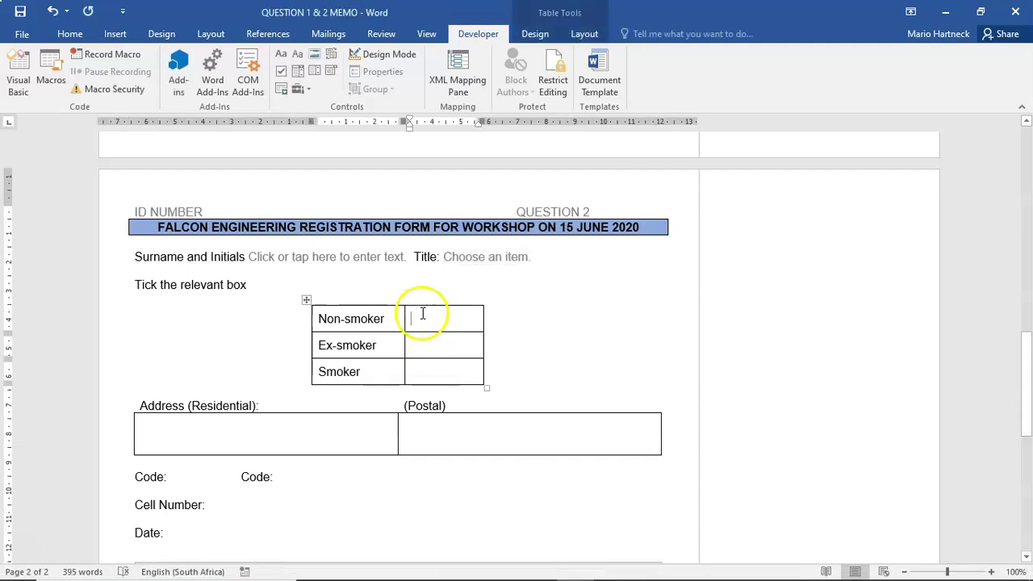
pyautogui.click(280, 74)
pyautogui.click(414, 347)
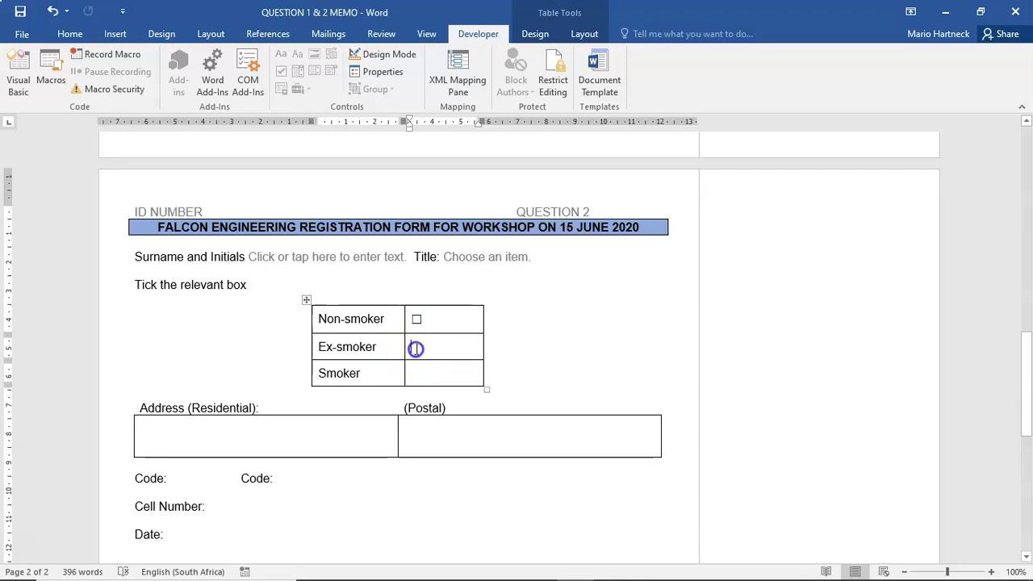
pyautogui.click(281, 74)
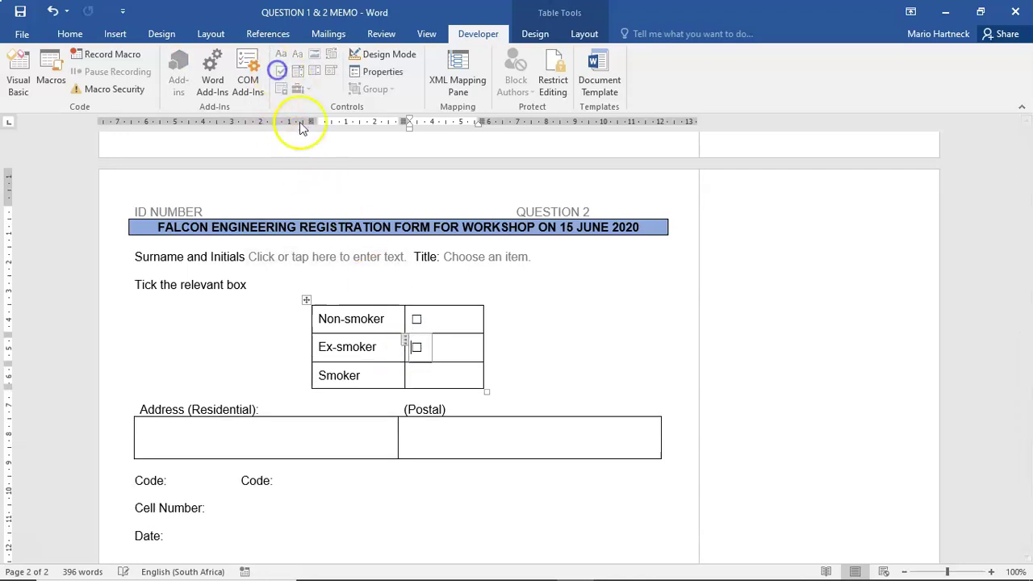
pyautogui.click(414, 375)
pyautogui.click(280, 75)
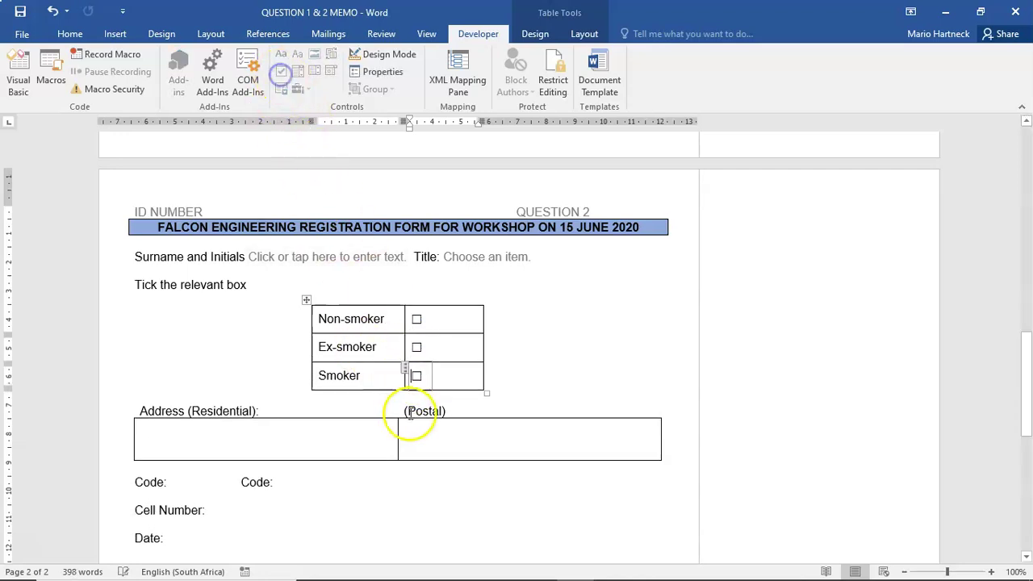
pyautogui.click(517, 346)
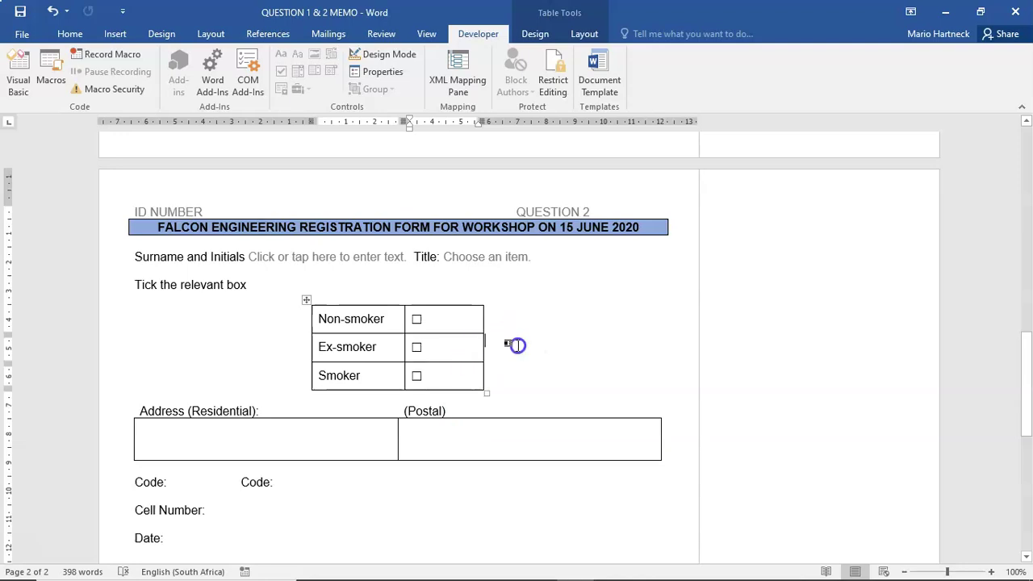
# Test the Non-smoker, Ex-smoker and Smoker check boxes by ticking each one, and undo the ticks.
pyautogui.click(416, 319)
pyautogui.click(416, 347)
pyautogui.click(417, 375)
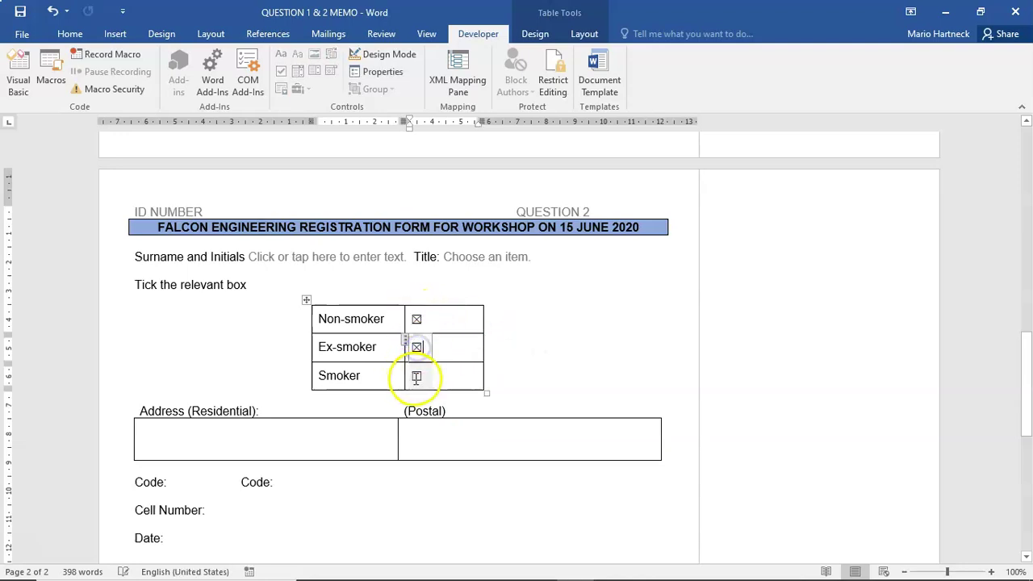
pyautogui.click(456, 374)
pyautogui.click(562, 358)
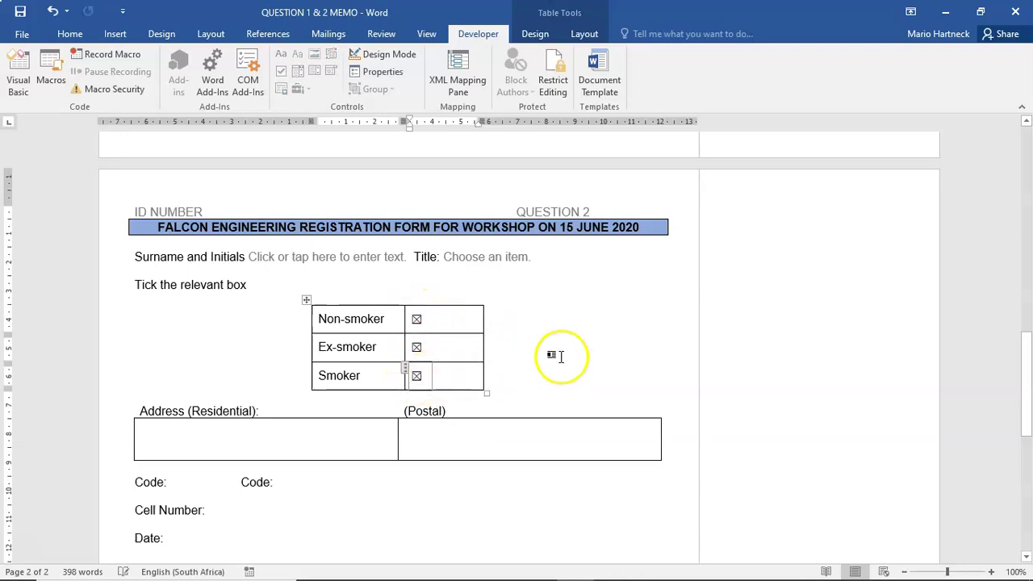
pyautogui.click(55, 12)
pyautogui.click(55, 11)
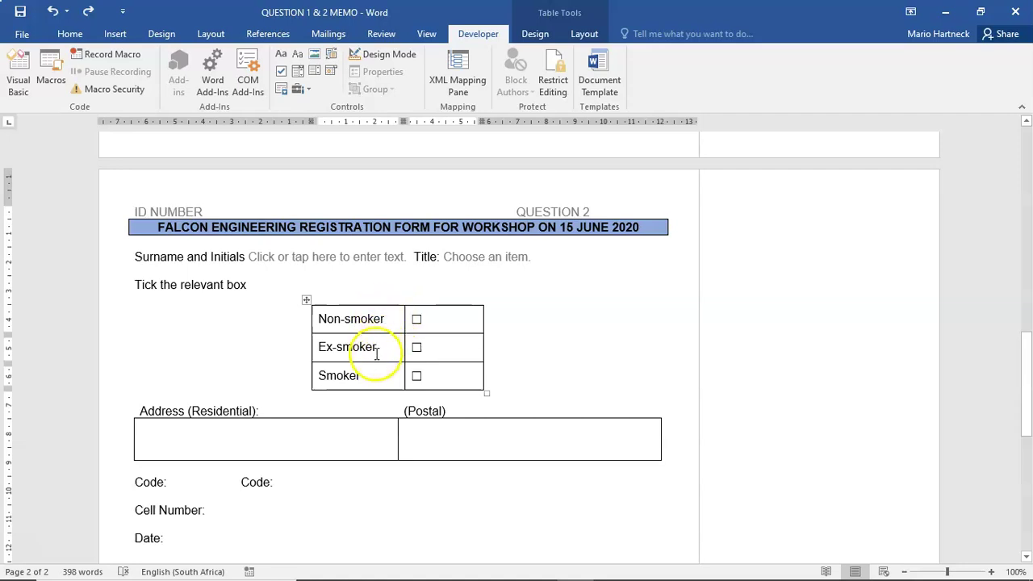
pyautogui.scroll(-2, 426, 386)
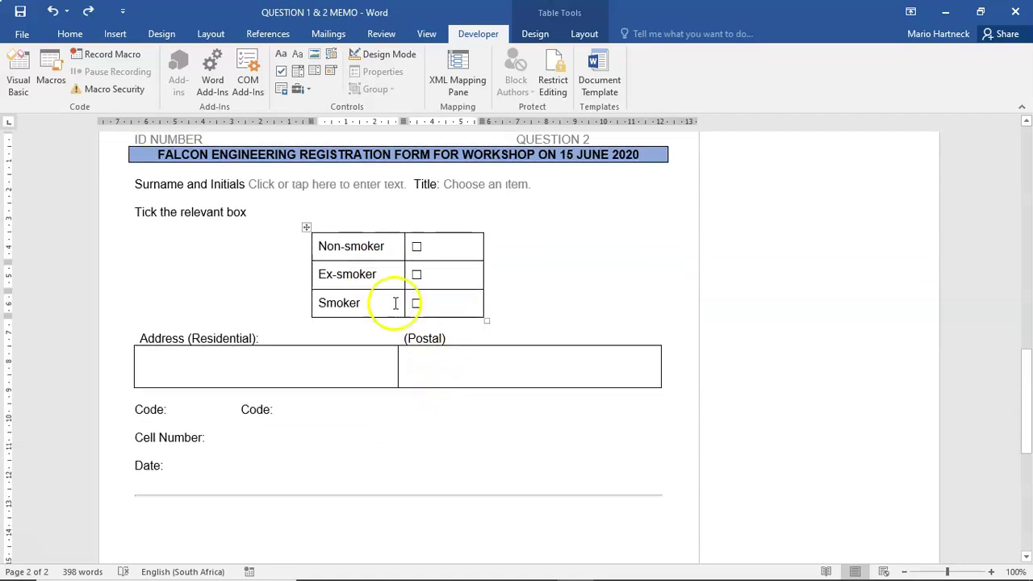
# Consult the sample's address table in Acrobat Reader, and in Word insert three plain text content controls, one per line, in the Residential address cell.
pyautogui.click(181, 357)
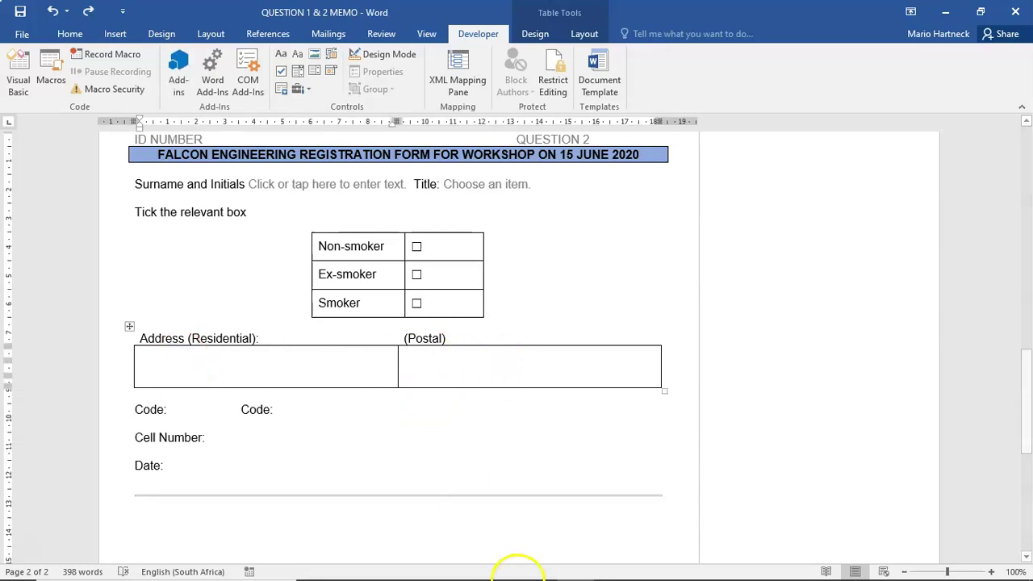
pyautogui.click(645, 565)
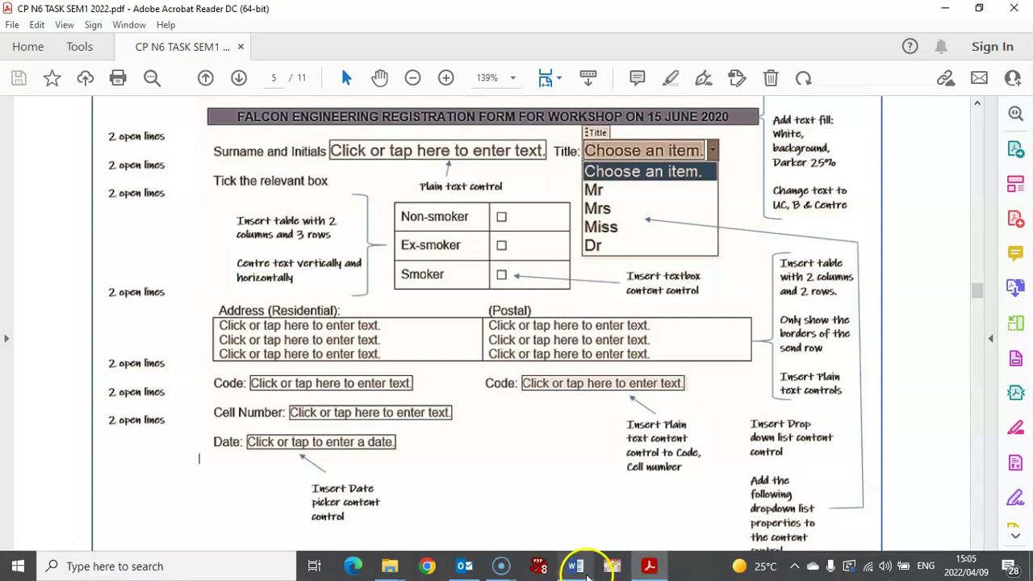
pyautogui.click(575, 565)
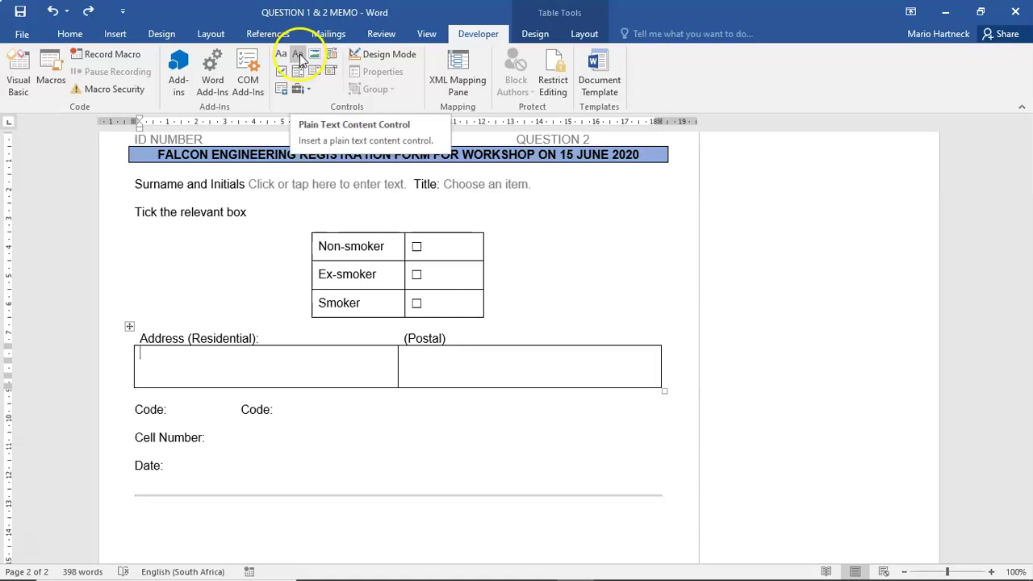
pyautogui.click(299, 56)
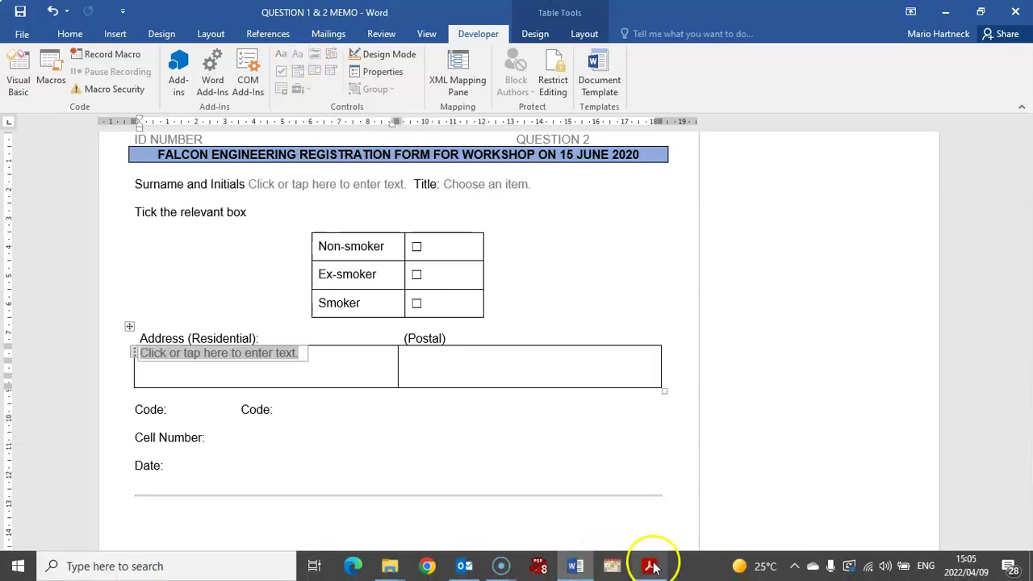
pyautogui.click(650, 566)
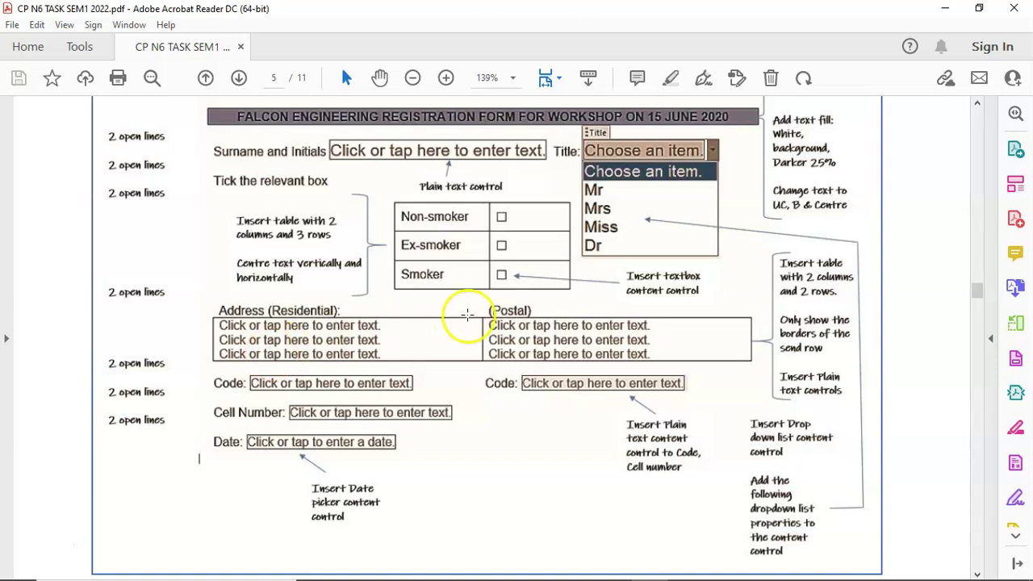
pyautogui.click(576, 566)
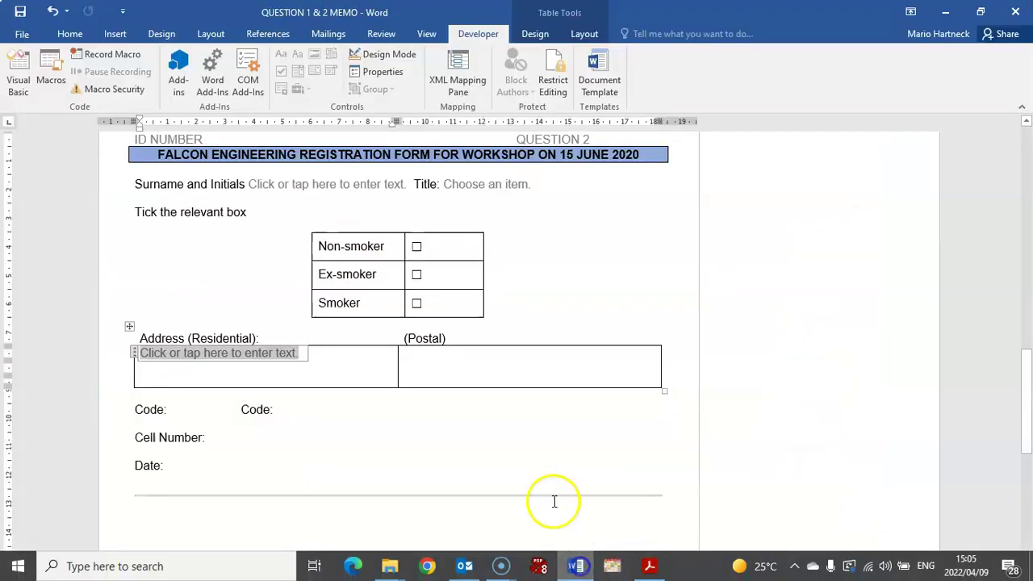
pyautogui.click(328, 352)
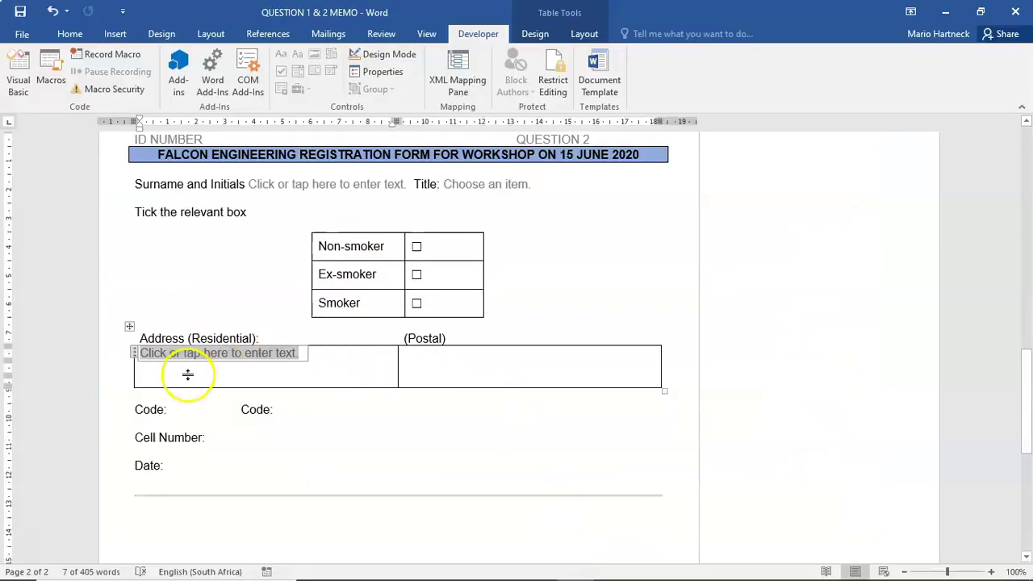
pyautogui.click(255, 383)
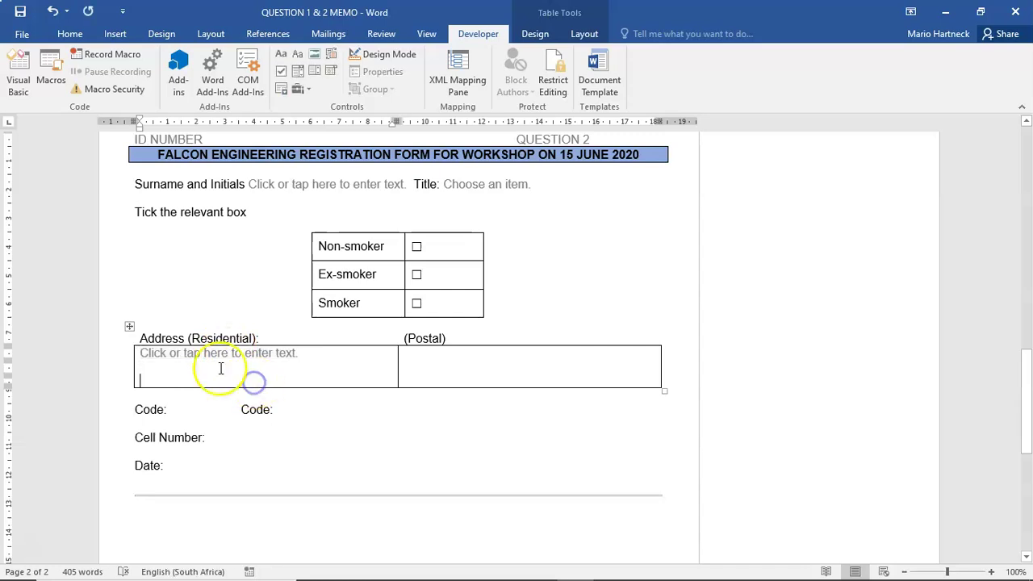
pyautogui.click(153, 372)
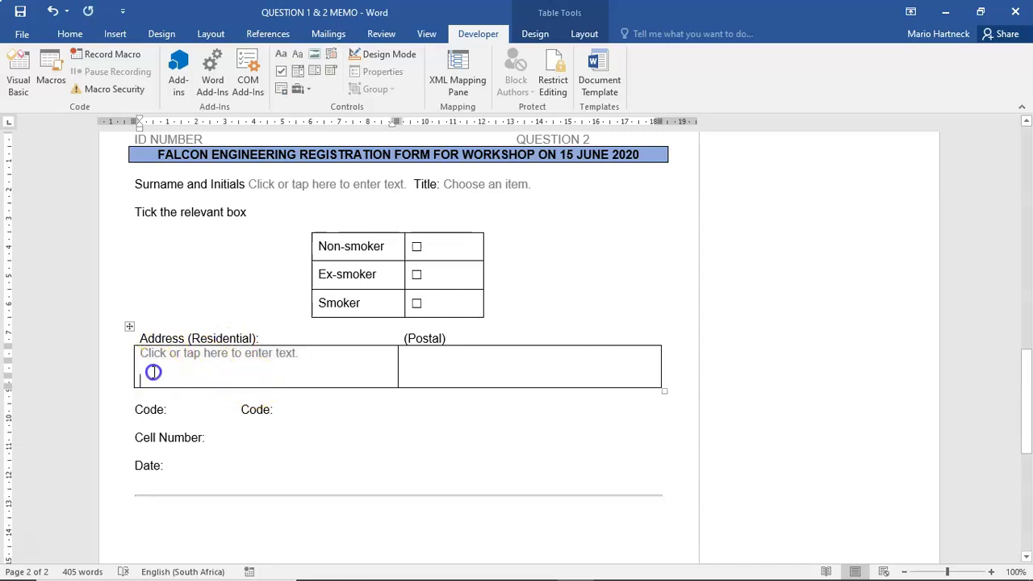
pyautogui.click(297, 54)
pyautogui.click(139, 379)
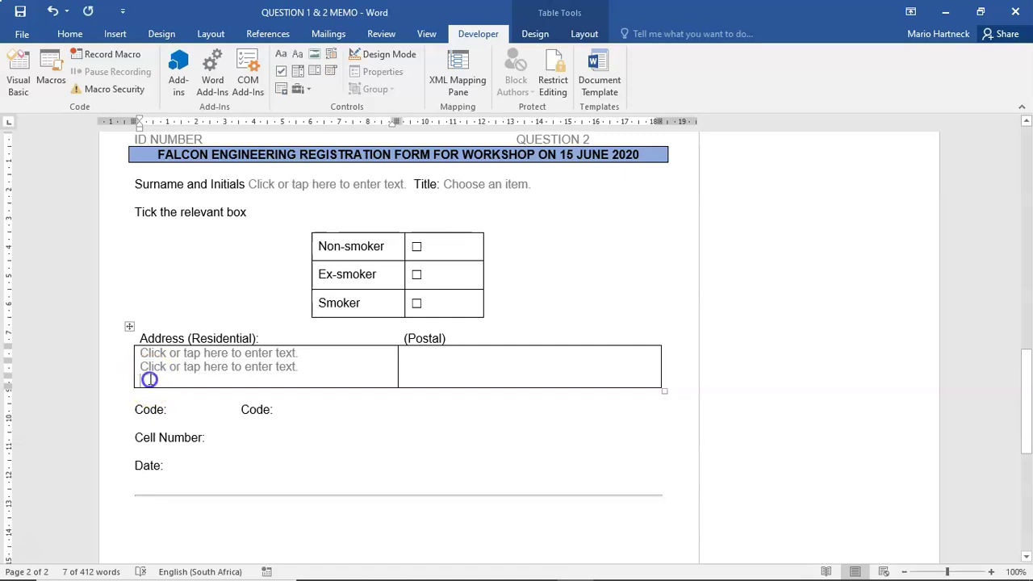
pyautogui.click(297, 54)
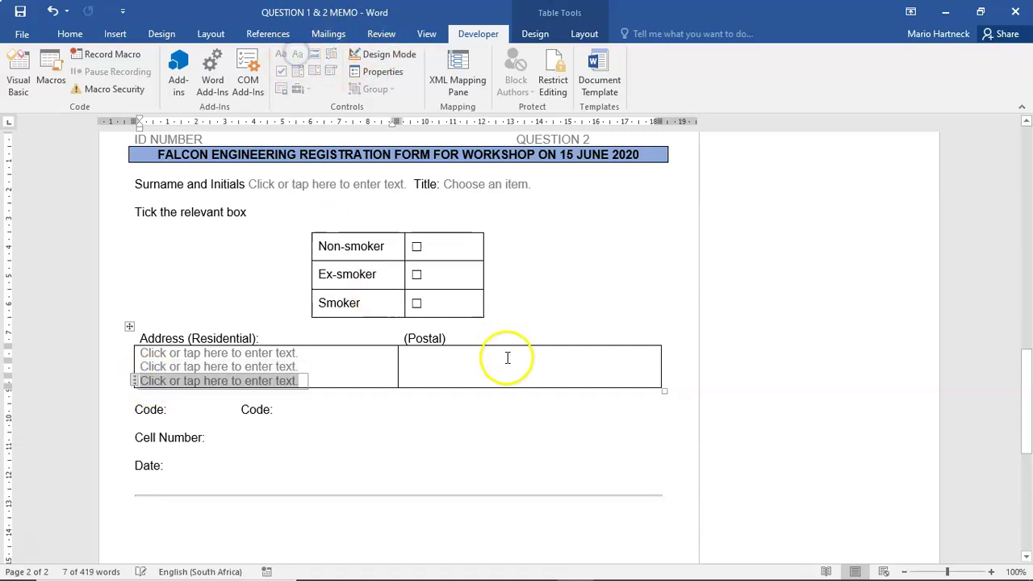
# Insert three plain text content controls, one on each line, in the cell below (Postal).
pyautogui.click(461, 349)
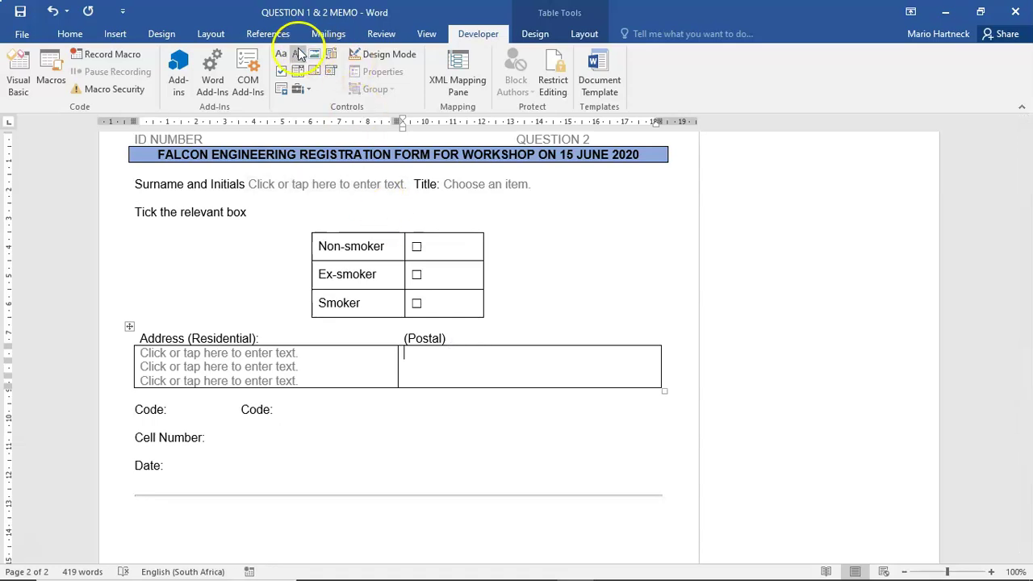
pyautogui.click(297, 54)
pyautogui.click(419, 371)
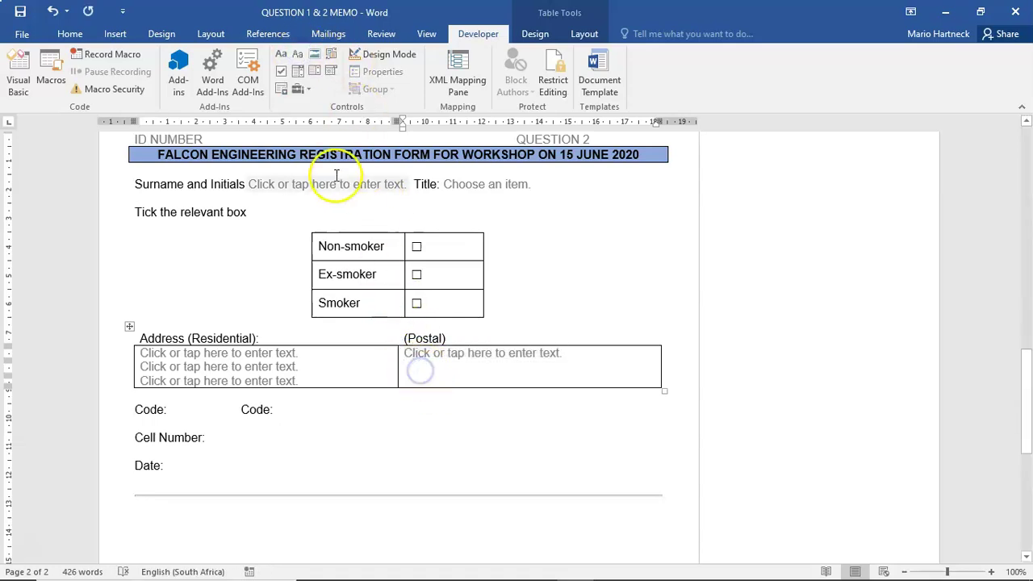
pyautogui.click(297, 54)
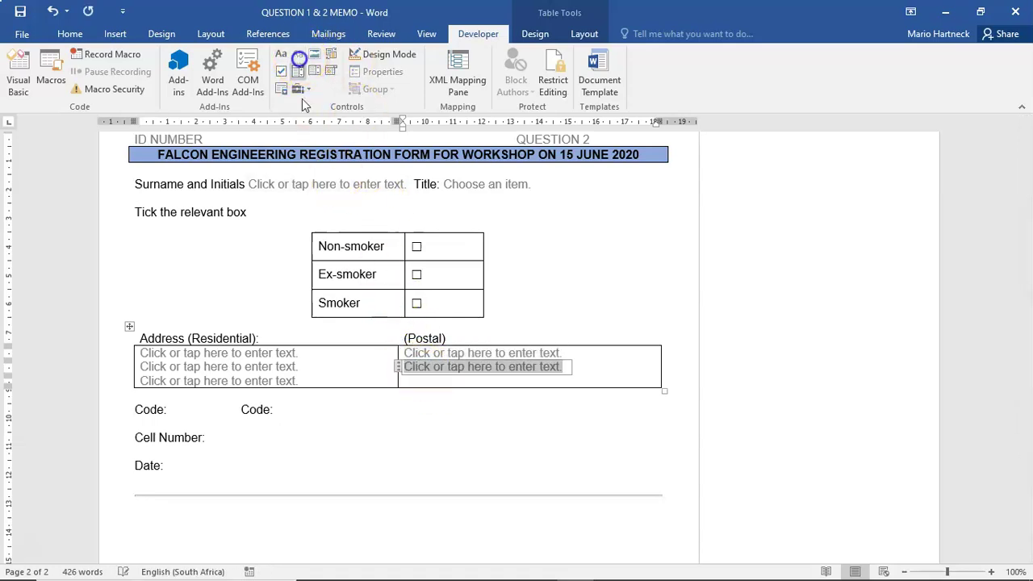
pyautogui.click(416, 382)
pyautogui.click(295, 53)
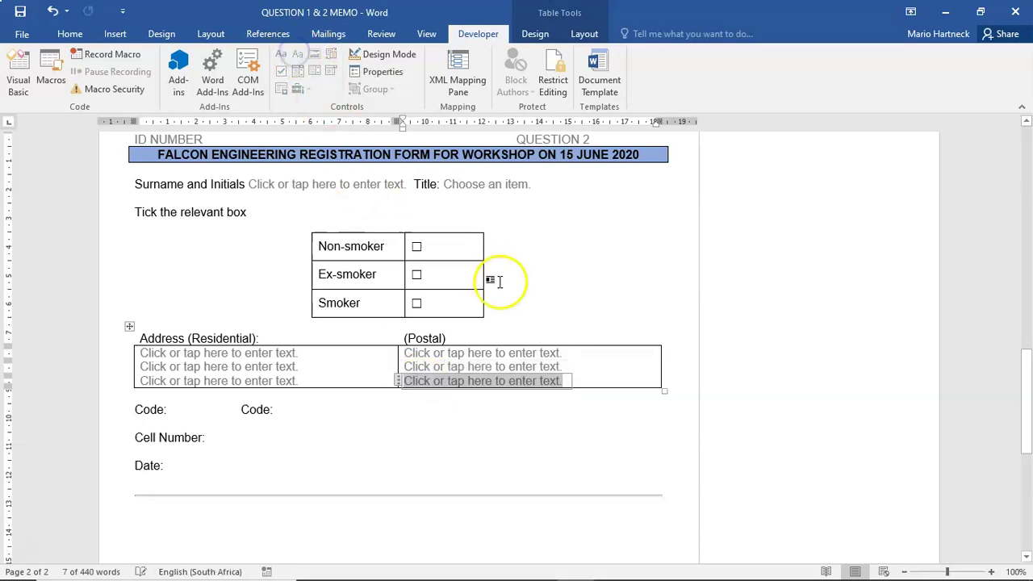
# Check the Code instructions in the Acrobat Reader sample, and in Word insert a plain text content control after each of the two Code labels.
pyautogui.scroll(-1, 334, 461)
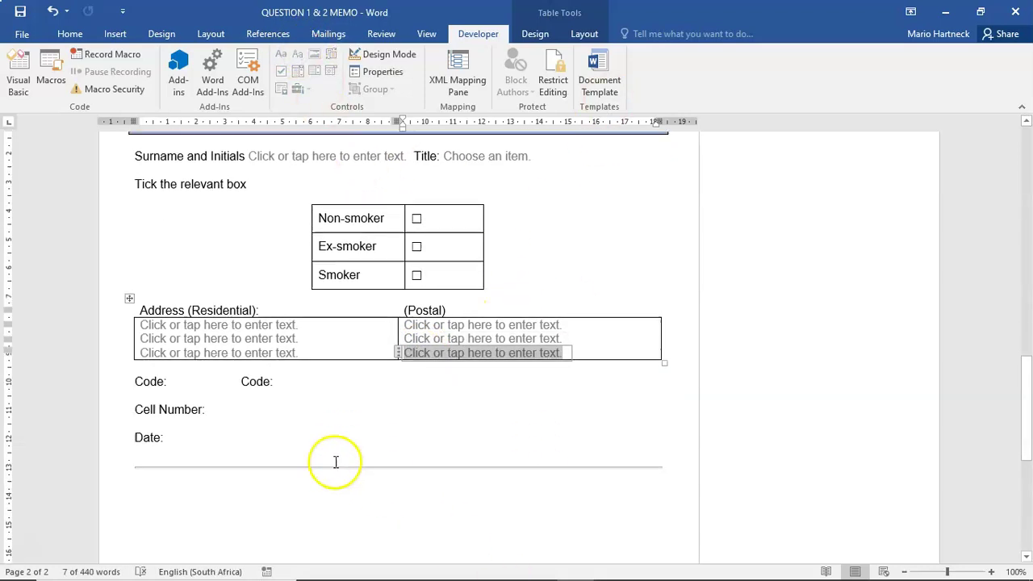
pyautogui.click(177, 370)
pyautogui.moveTo(641, 569)
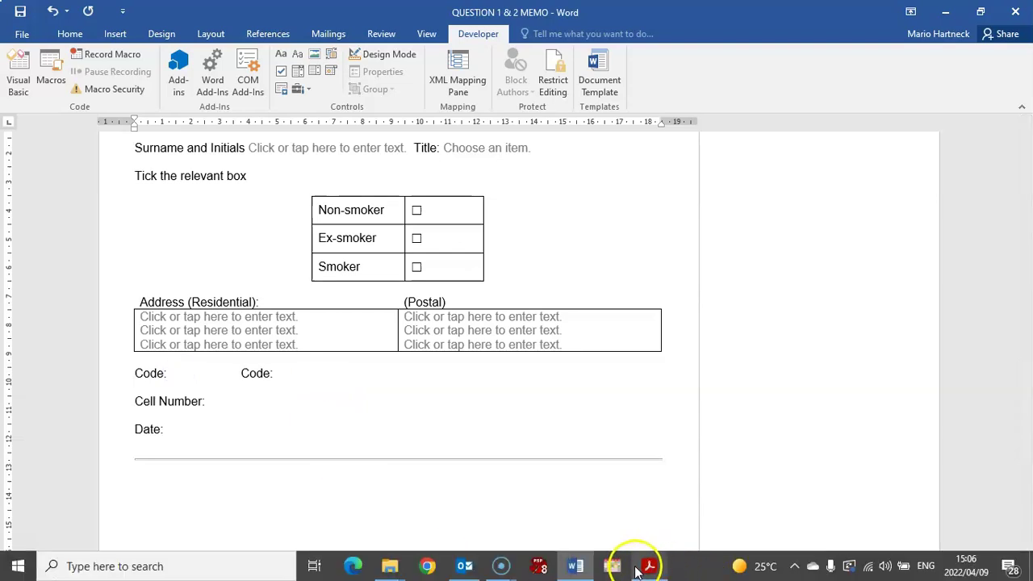
pyautogui.click(649, 566)
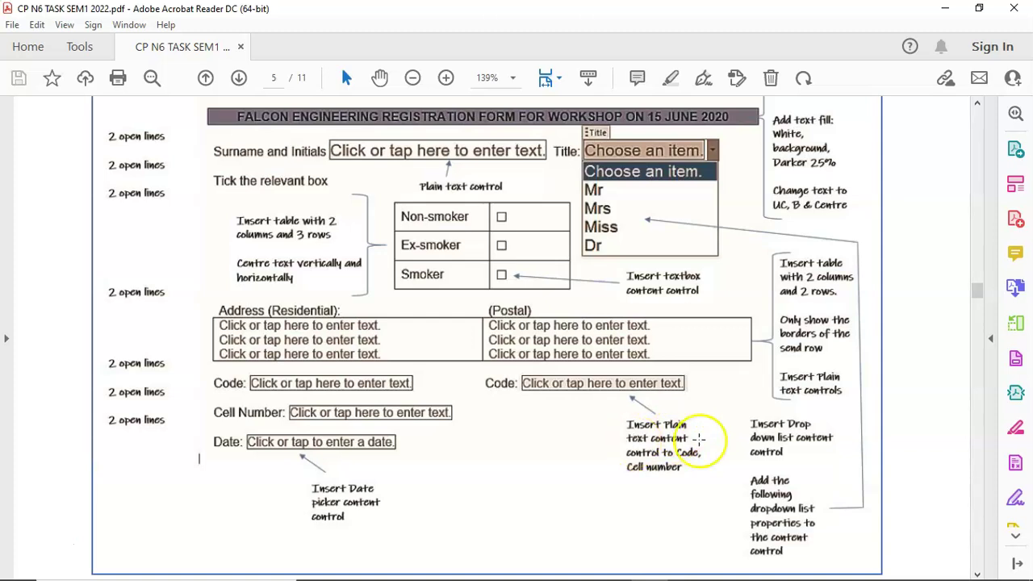
pyautogui.moveTo(626, 566)
pyautogui.click(575, 573)
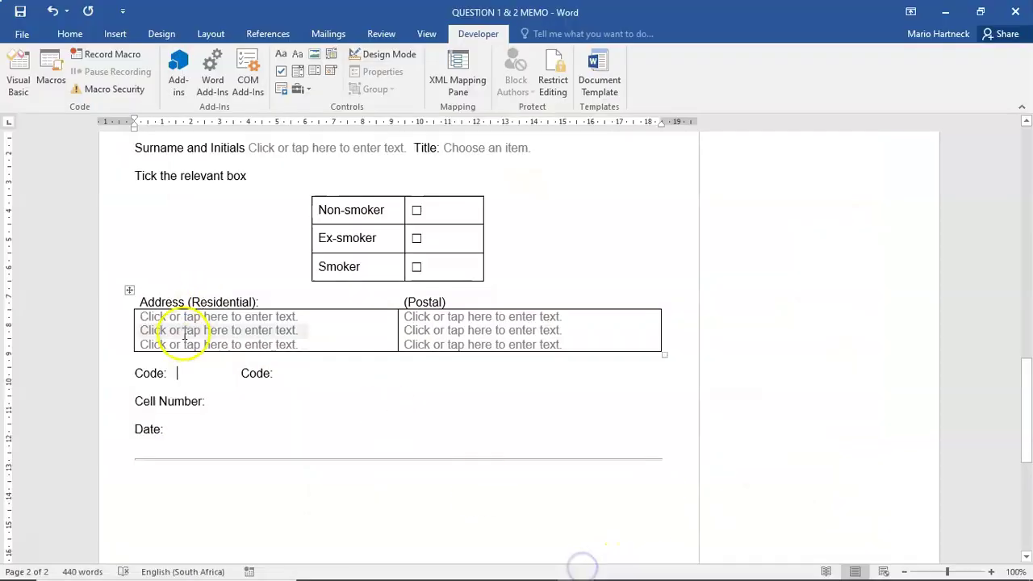
pyautogui.click(295, 53)
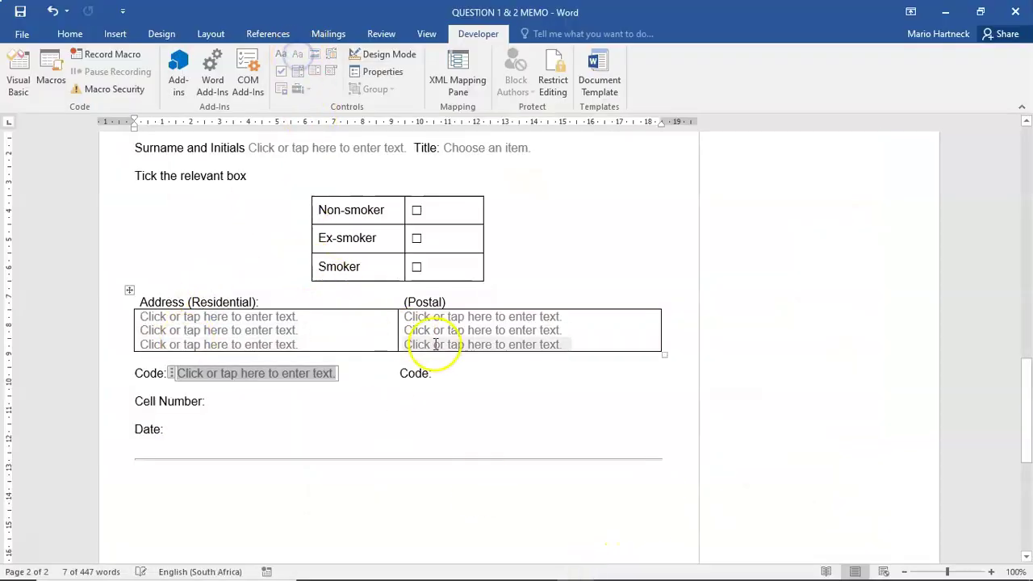
pyautogui.click(446, 376)
pyautogui.click(297, 53)
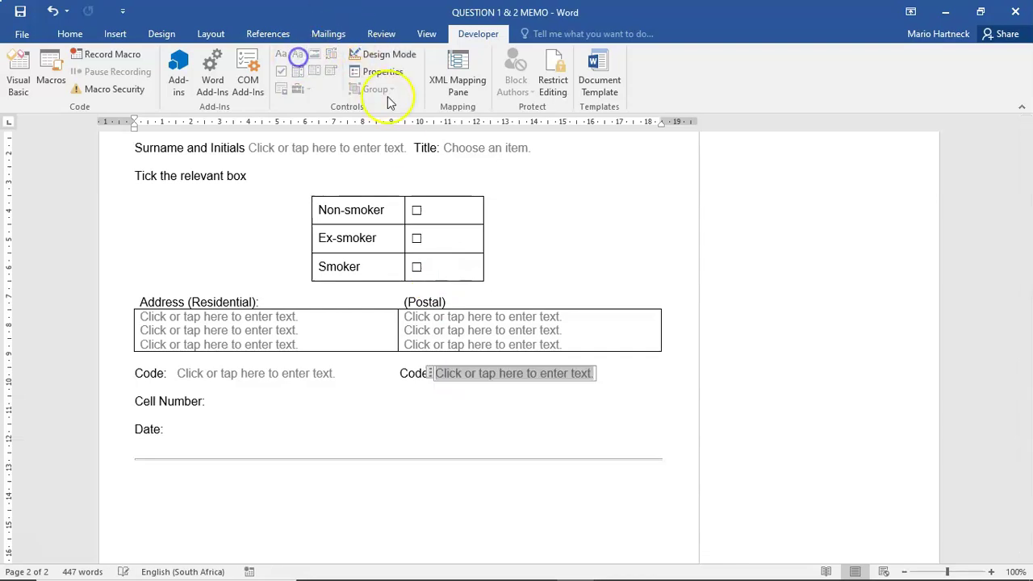
# Consult the Cell Number and Date lines of the Acrobat Reader sample, and in Word insert a plain text content control after Cell Number.
pyautogui.click(215, 401)
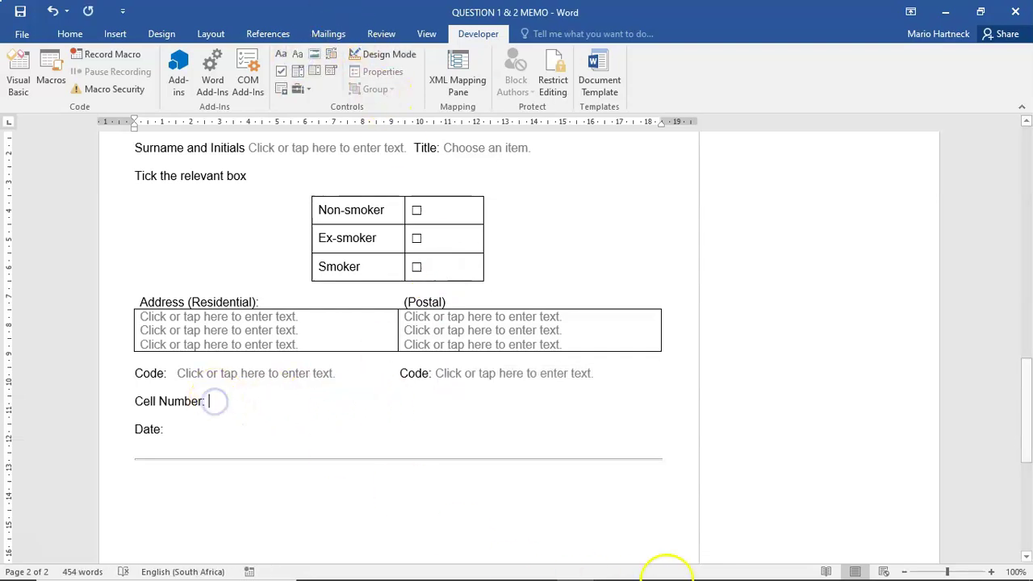
pyautogui.click(647, 568)
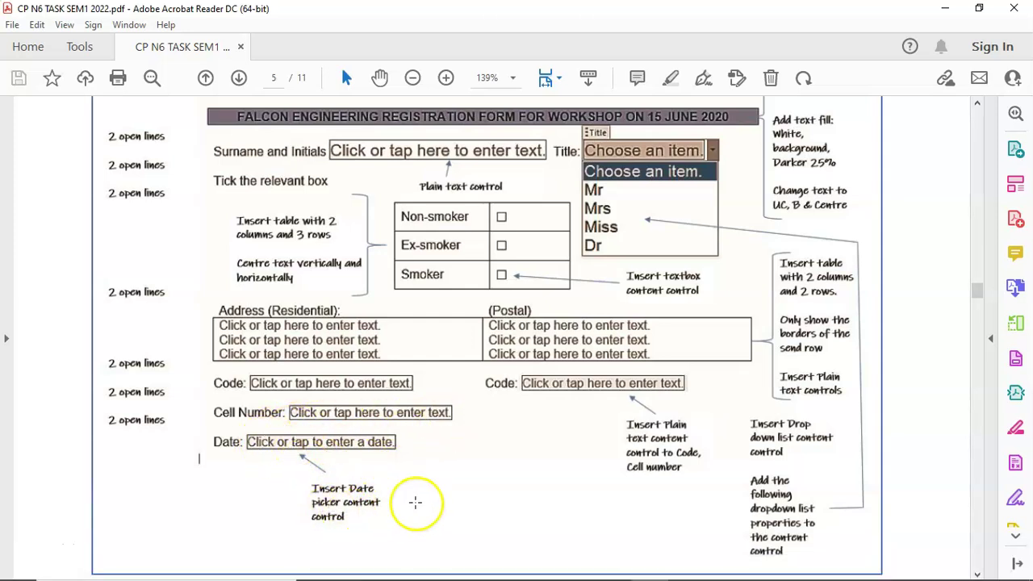
pyautogui.click(575, 565)
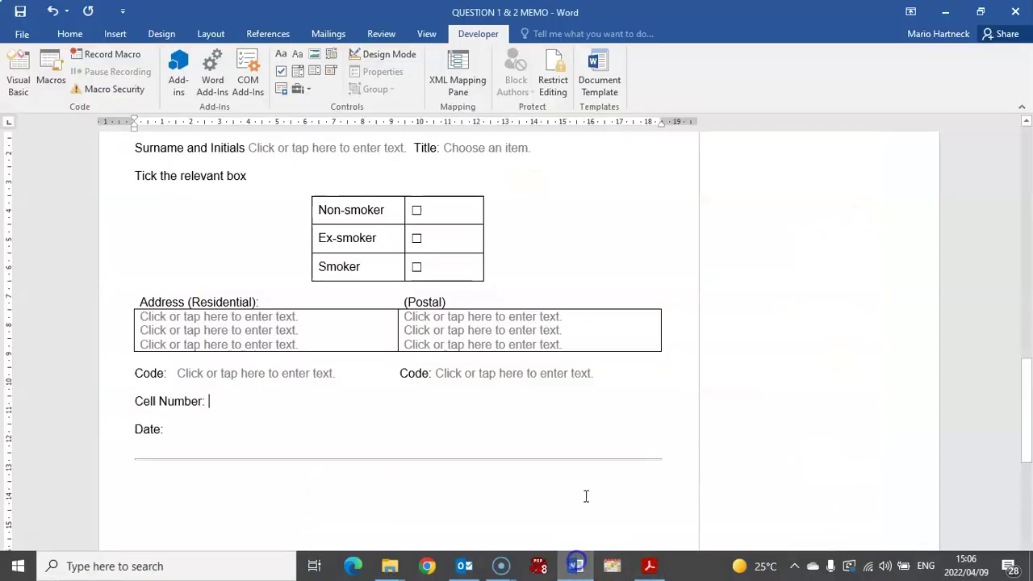
pyautogui.click(296, 56)
# Insert a date picker content control after the Date label and open its calendar to test it.
pyautogui.click(171, 429)
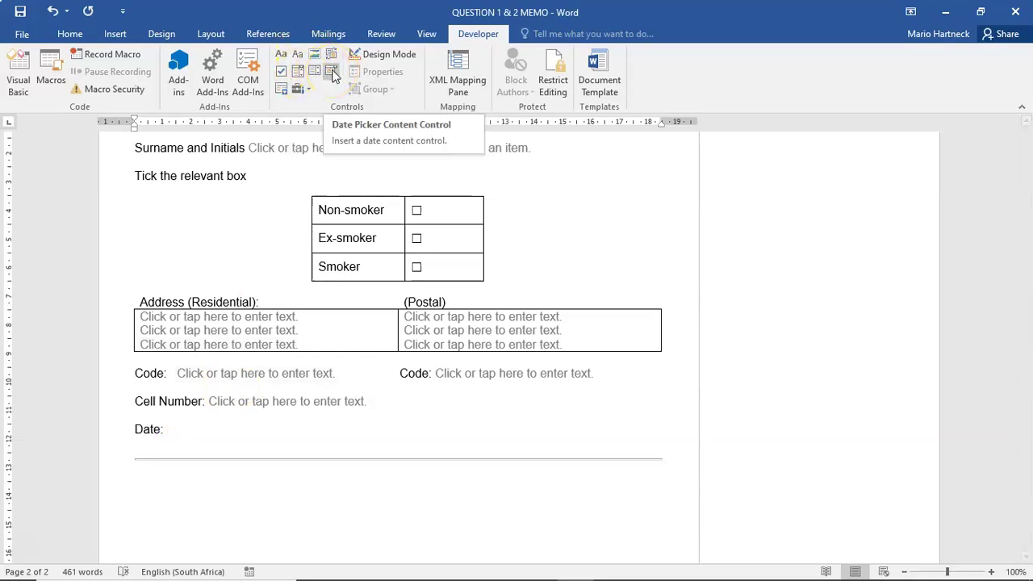
pyautogui.click(332, 72)
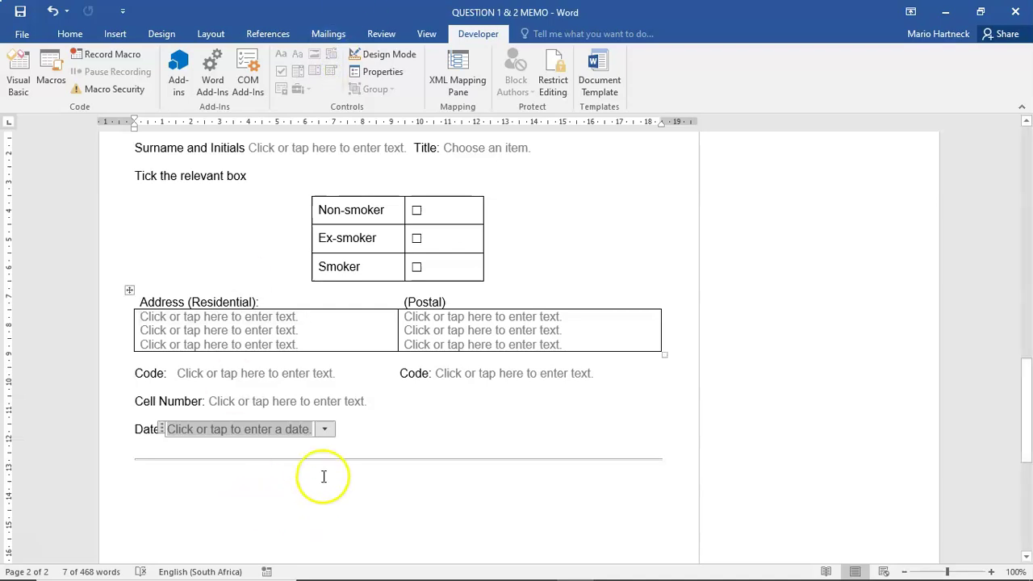
pyautogui.click(324, 430)
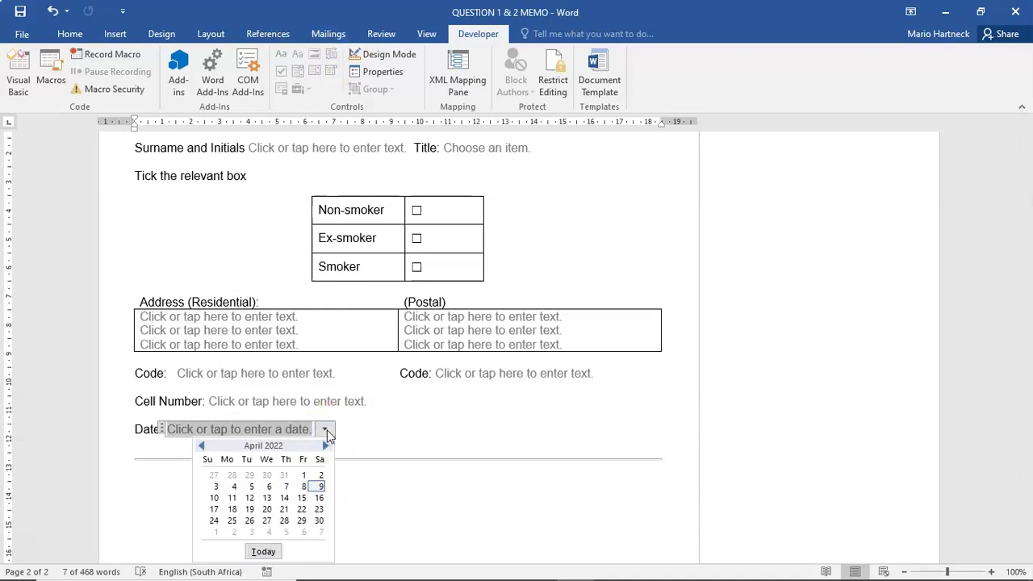
pyautogui.scroll(-1, 351, 428)
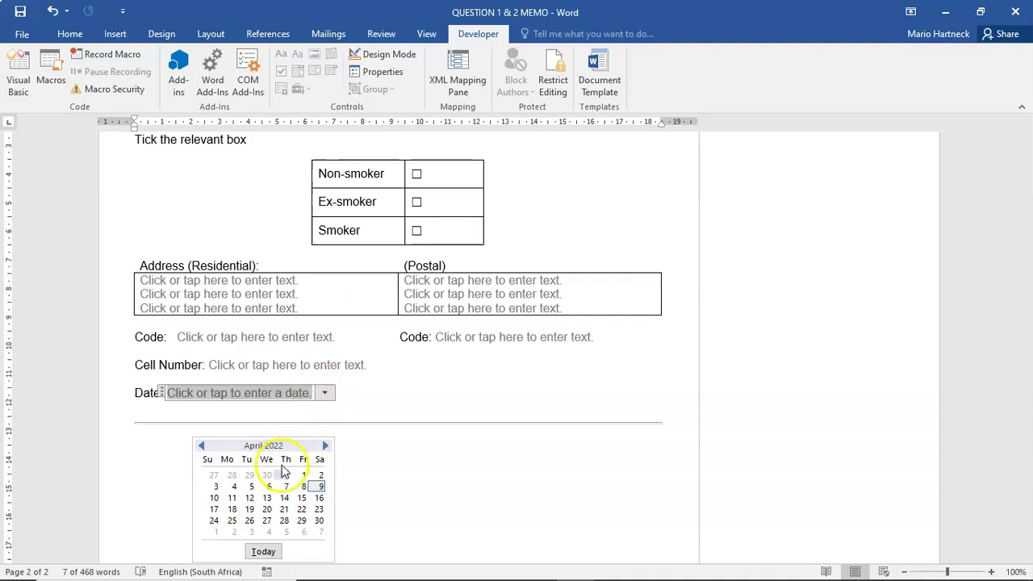
pyautogui.click(444, 396)
pyautogui.scroll(7, 445, 398)
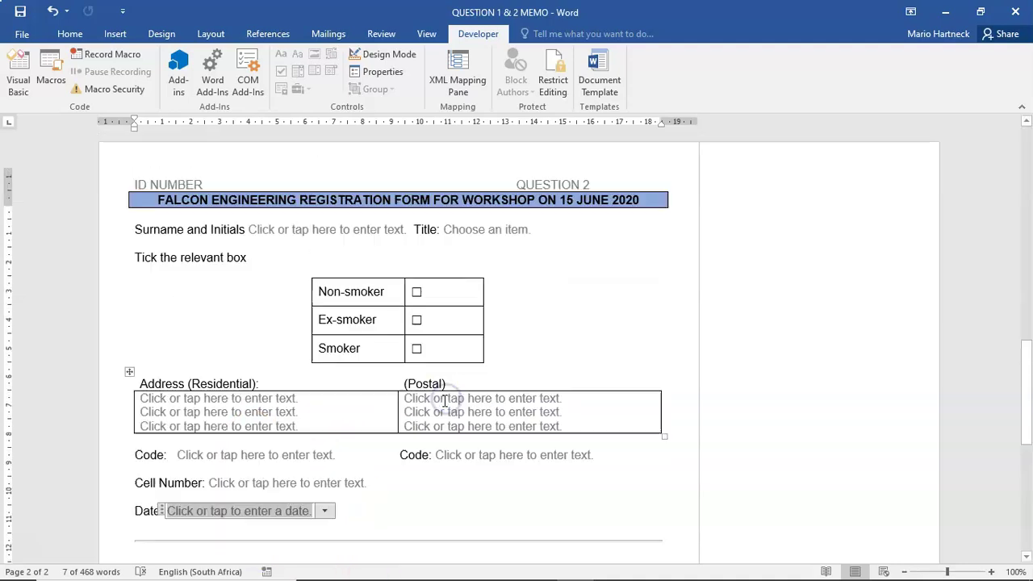
pyautogui.scroll(-4, 444, 419)
pyautogui.scroll(-1, 860, 538)
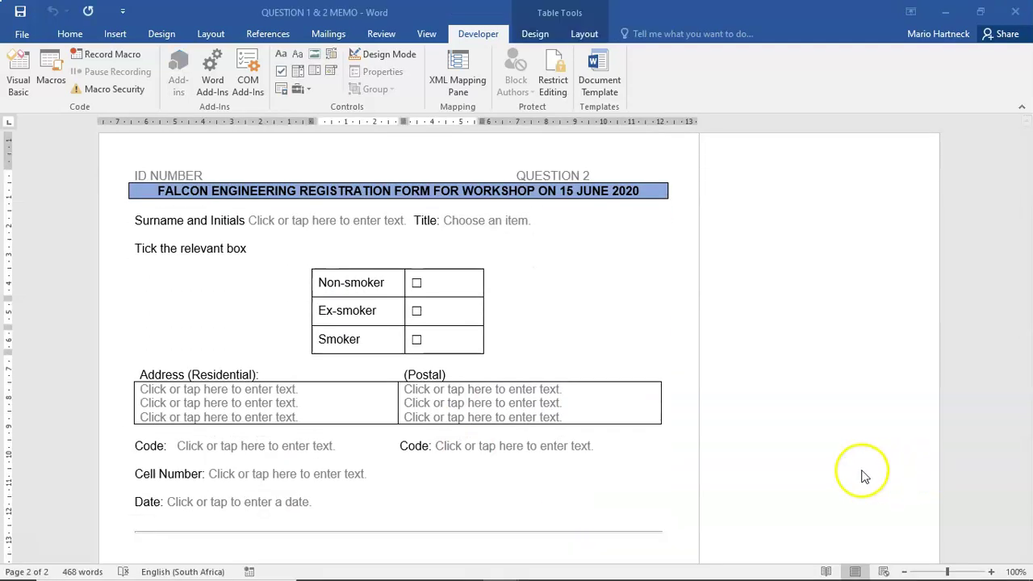
pyautogui.scroll(4, 634, 409)
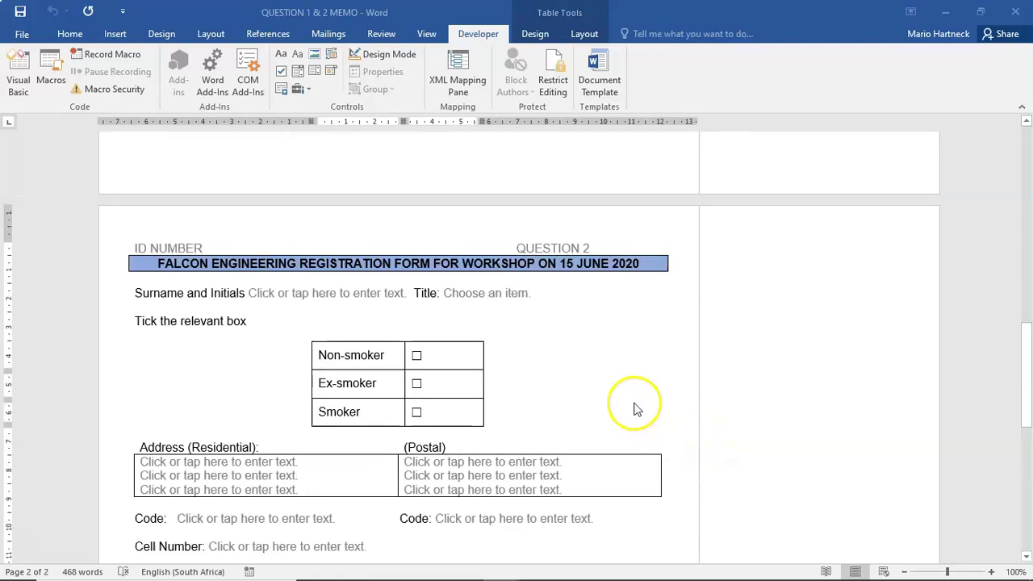
pyautogui.scroll(-4, 575, 376)
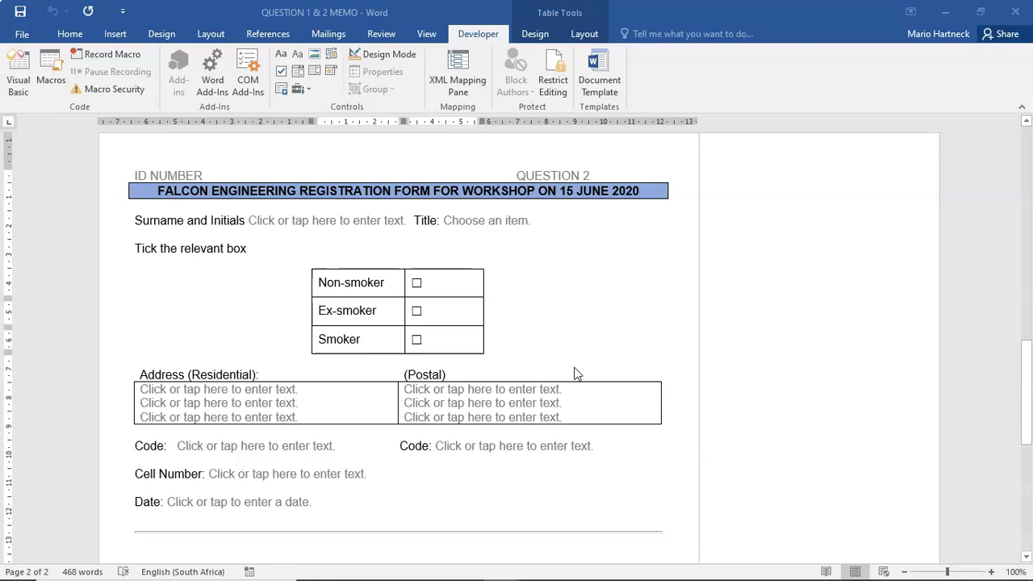
pyautogui.scroll(3, 565, 408)
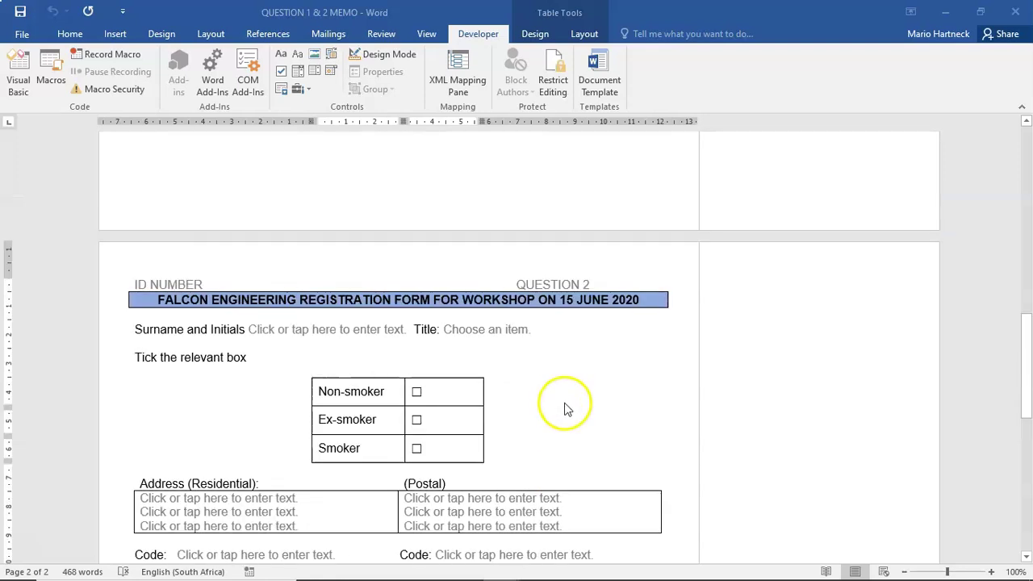
pyautogui.scroll(-2, 567, 404)
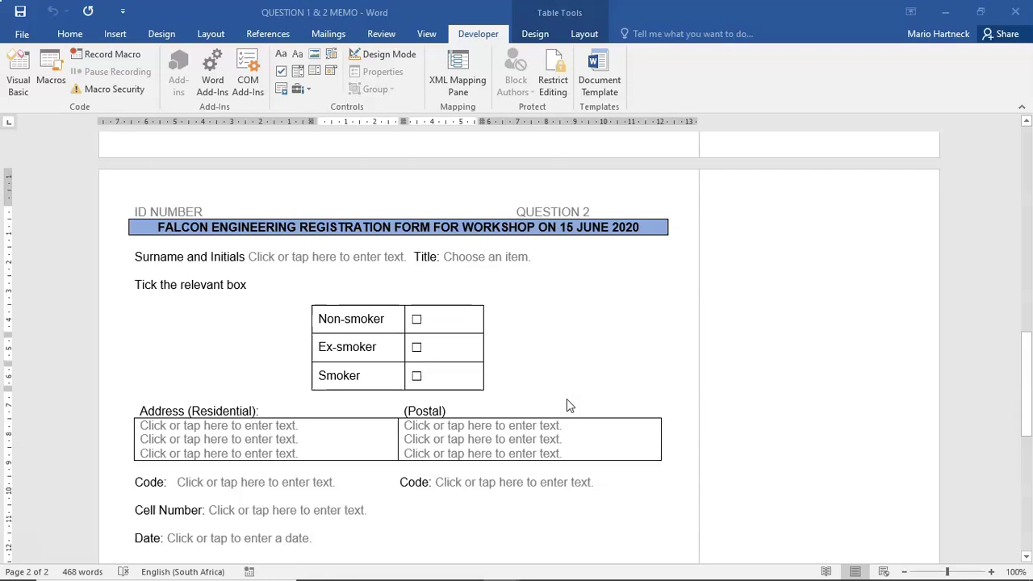
# Test the name controls by entering "dddddddd" for Surname and Initials and choosing Mr as the Title.
pyautogui.click(362, 259)
pyautogui.write('d')
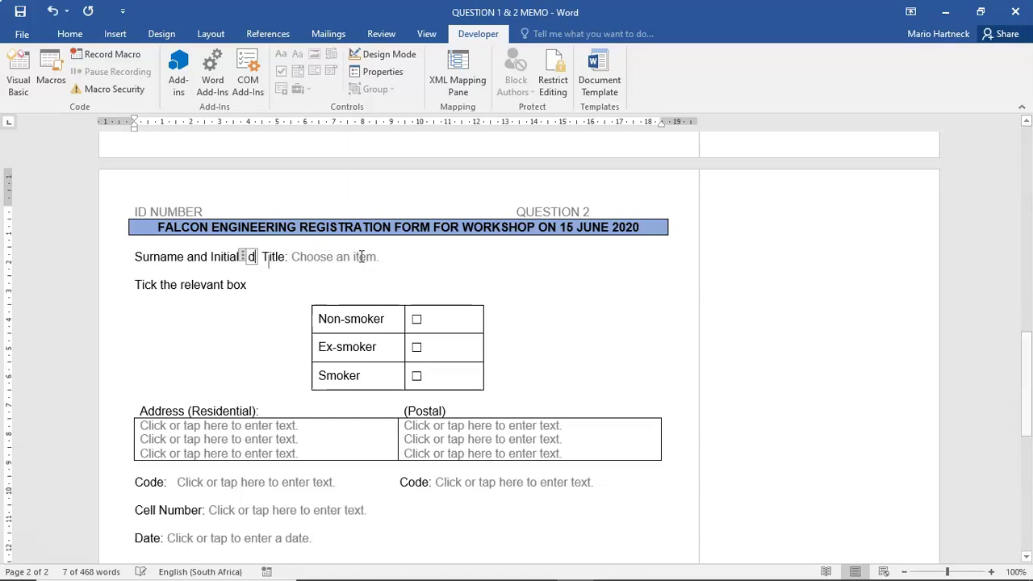
pyautogui.write('ddddddd')
pyautogui.click(386, 258)
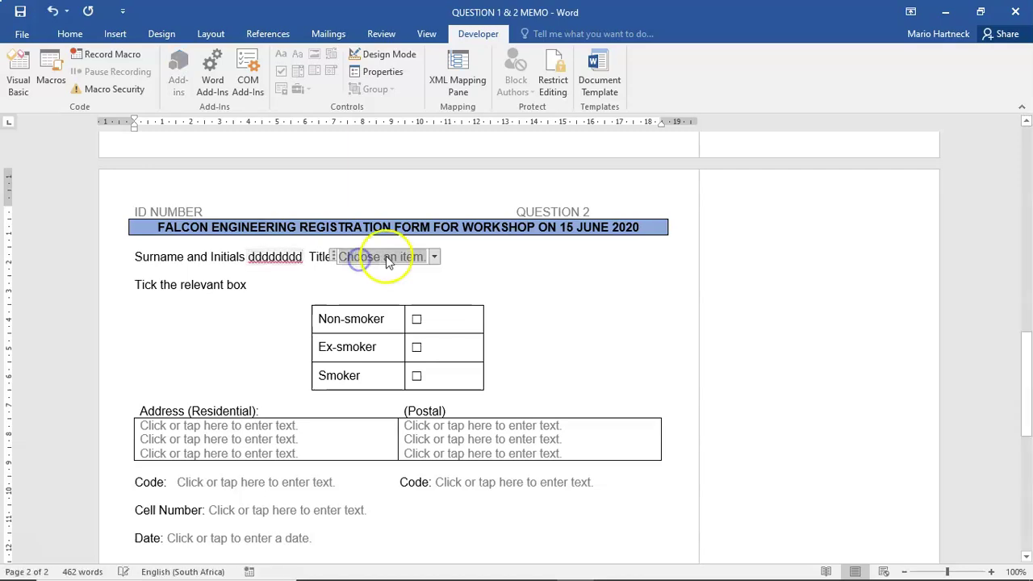
pyautogui.click(526, 286)
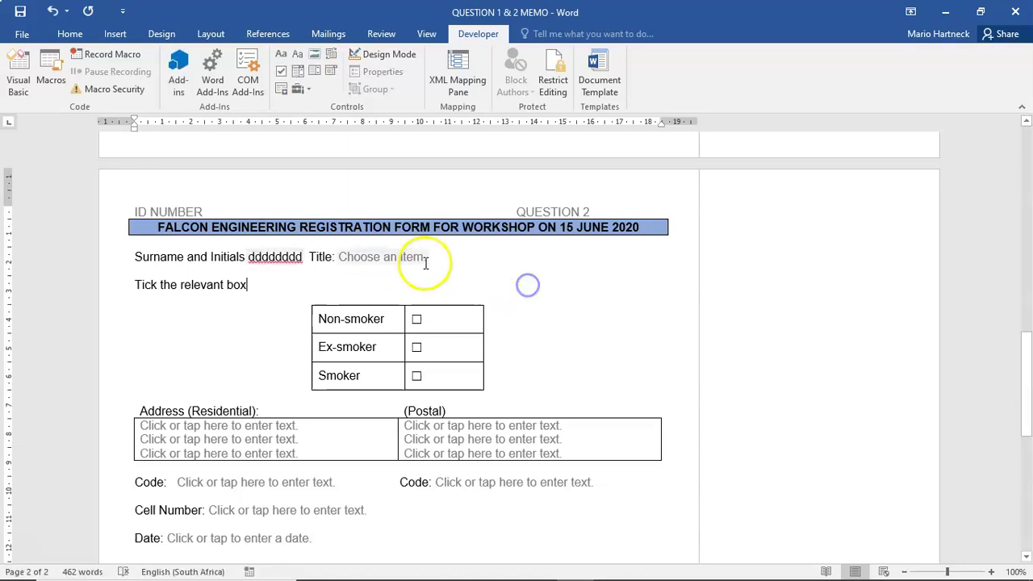
pyautogui.click(431, 258)
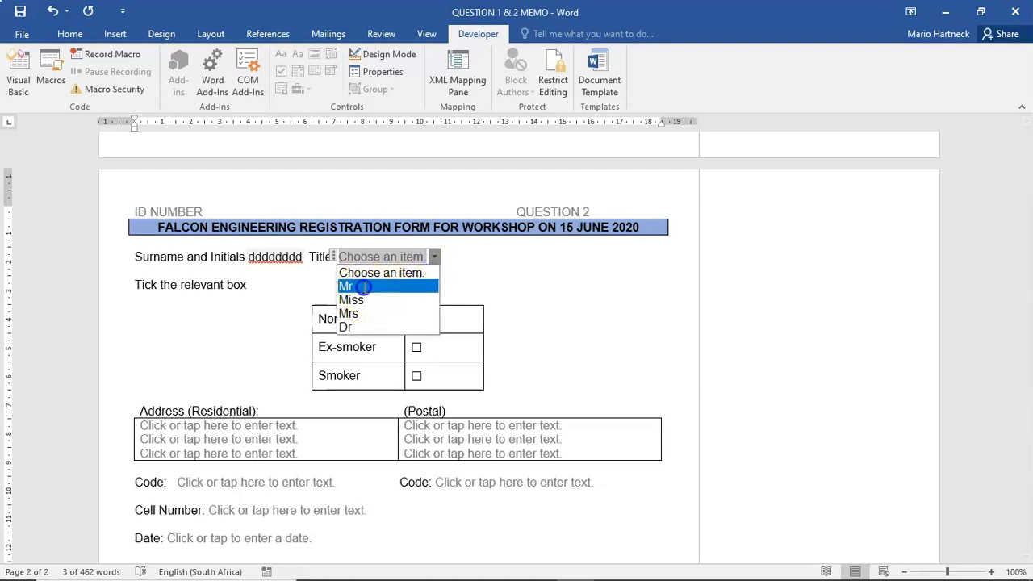
pyautogui.click(363, 285)
pyautogui.click(272, 327)
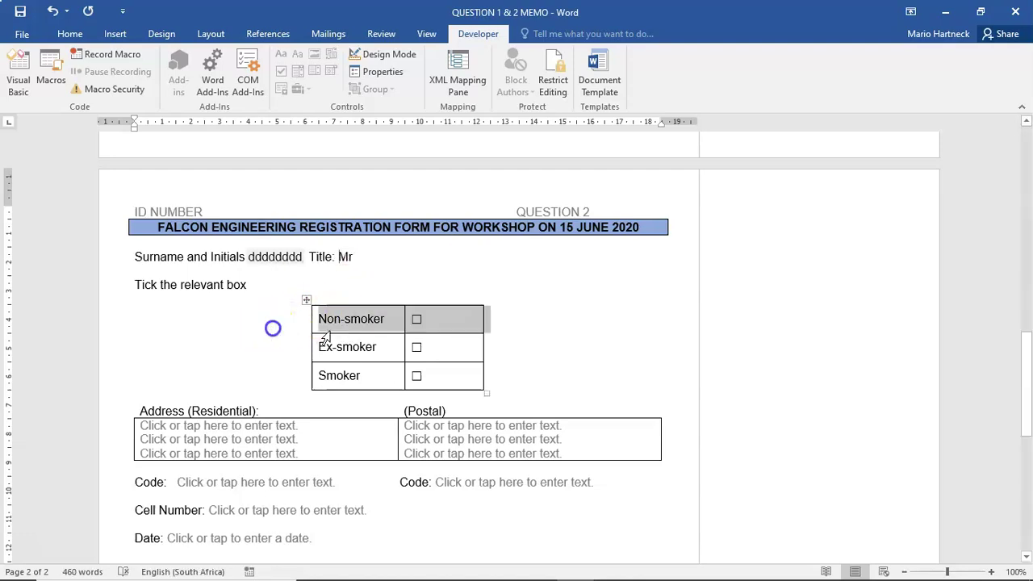
# Tick the Ex-smoker check box and fill the first two residential address lines with "ddddd" and "dddd".
pyautogui.click(414, 347)
pyautogui.scroll(-3, 346, 362)
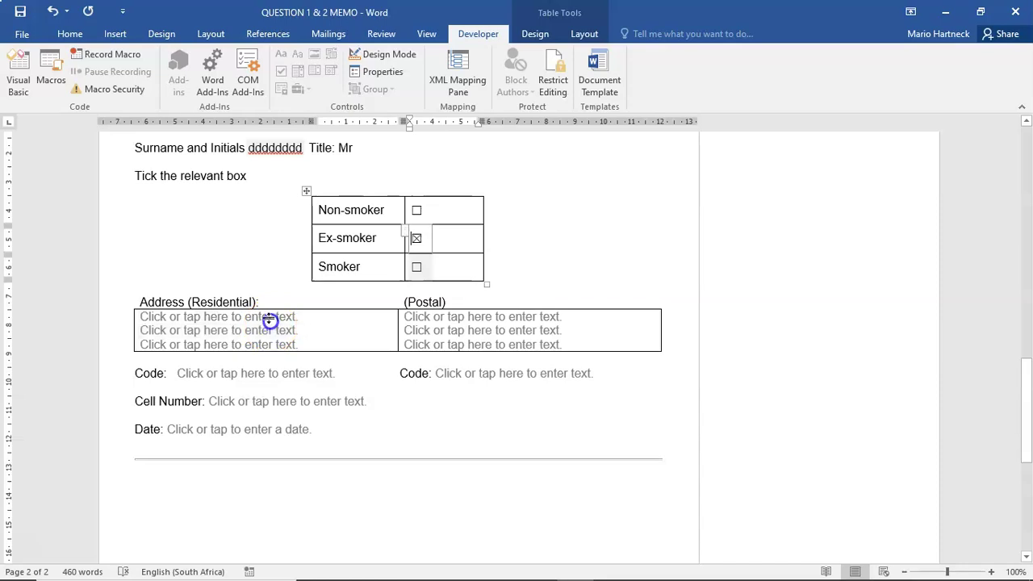
pyautogui.click(266, 317)
pyautogui.write('ddddd')
pyautogui.click(265, 330)
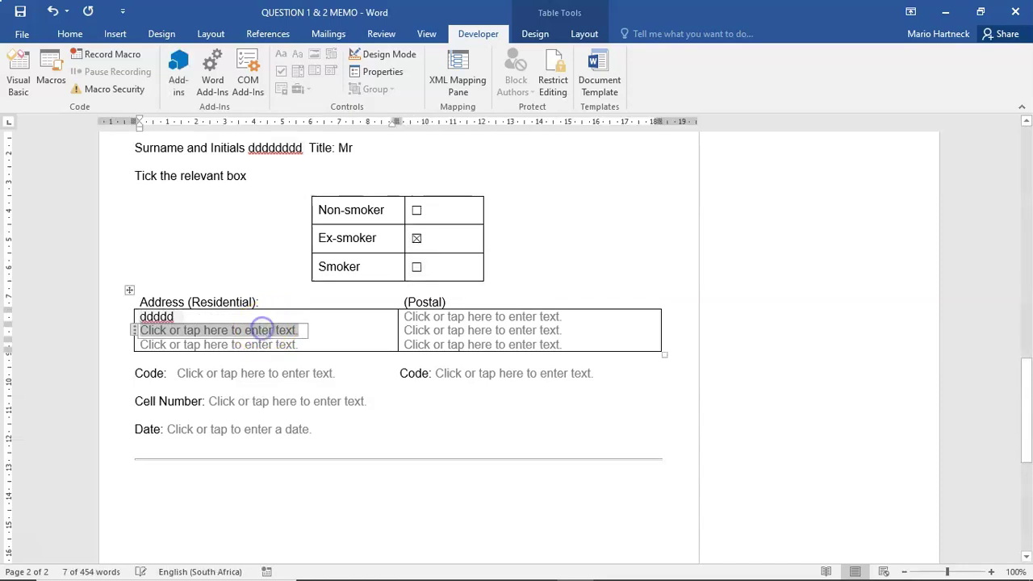
pyautogui.write('dddd')
# Enter the sample text "ddd" in both Code controls and in the Cell Number control.
pyautogui.click(293, 373)
pyautogui.write('ddd')
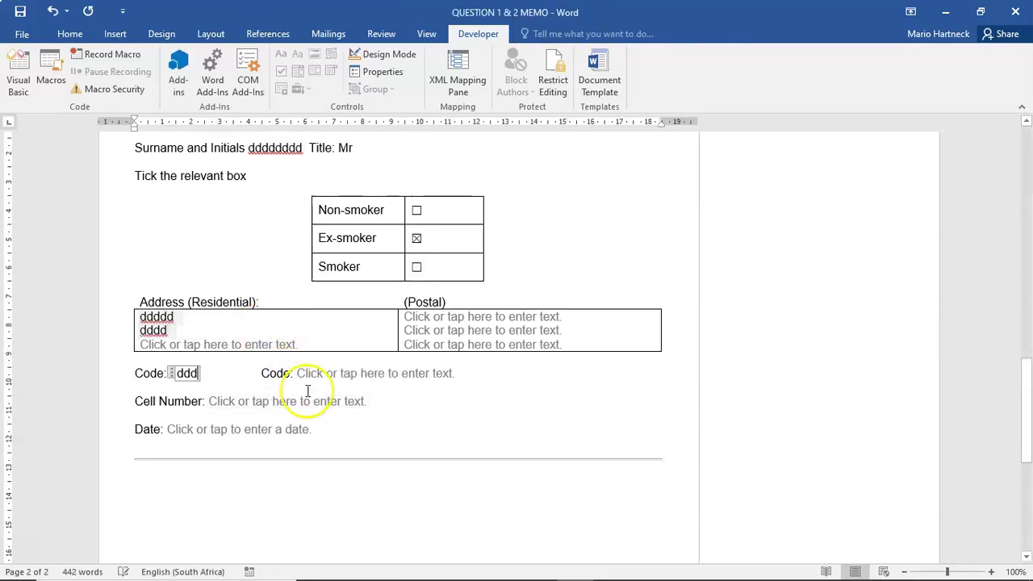
pyautogui.click(348, 376)
pyautogui.write('ddd')
pyautogui.click(286, 401)
pyautogui.write('ddd')
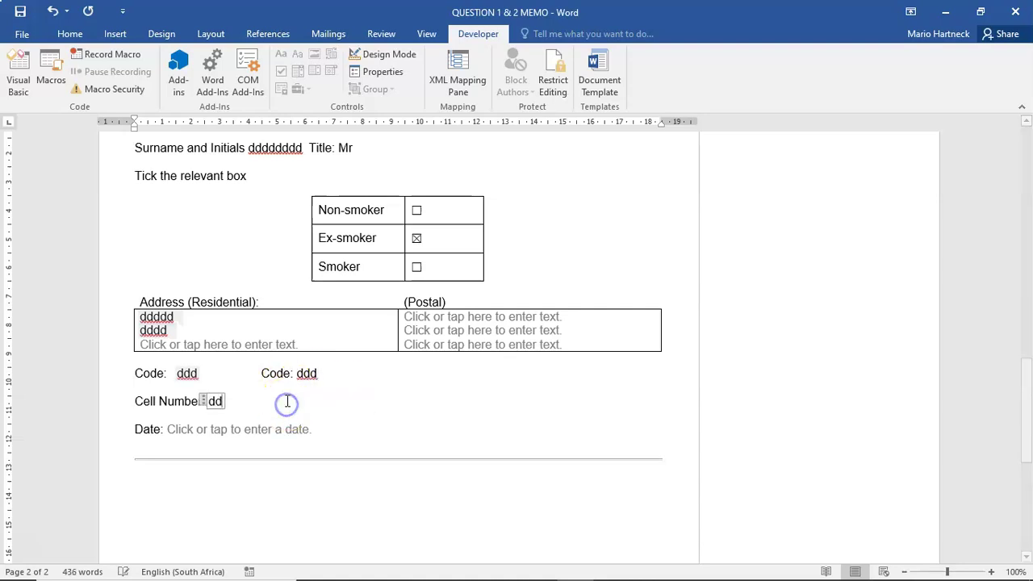
# Test the Date control with typed sample text and replace it with 2022/04/07 from its calendar.
pyautogui.click(255, 427)
pyautogui.write('ddddd')
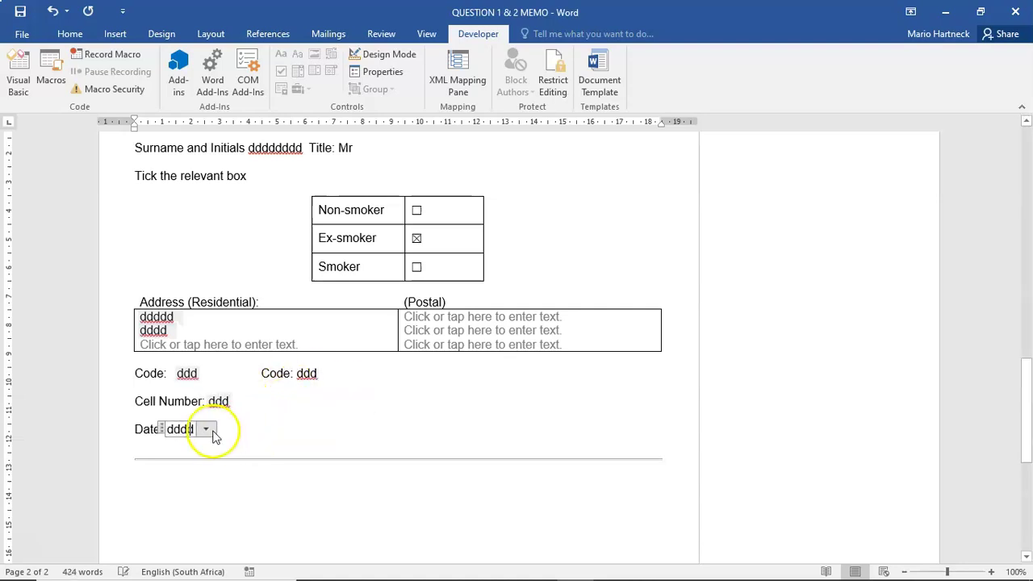
pyautogui.click(212, 432)
pyautogui.click(176, 484)
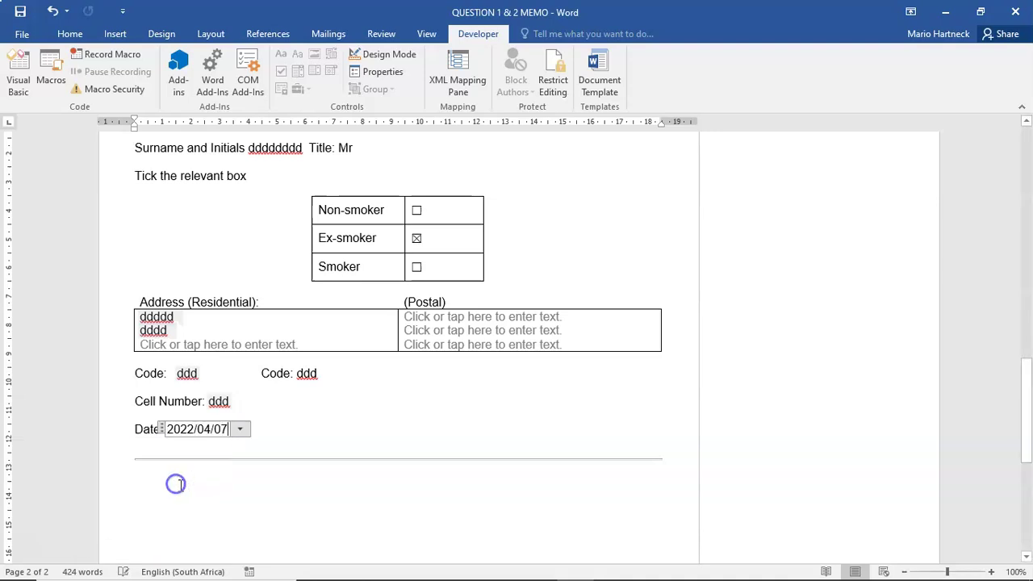
# Look over the filled-in registration form and switch Design Mode off to view it as a normal form.
pyautogui.scroll(6, 489, 430)
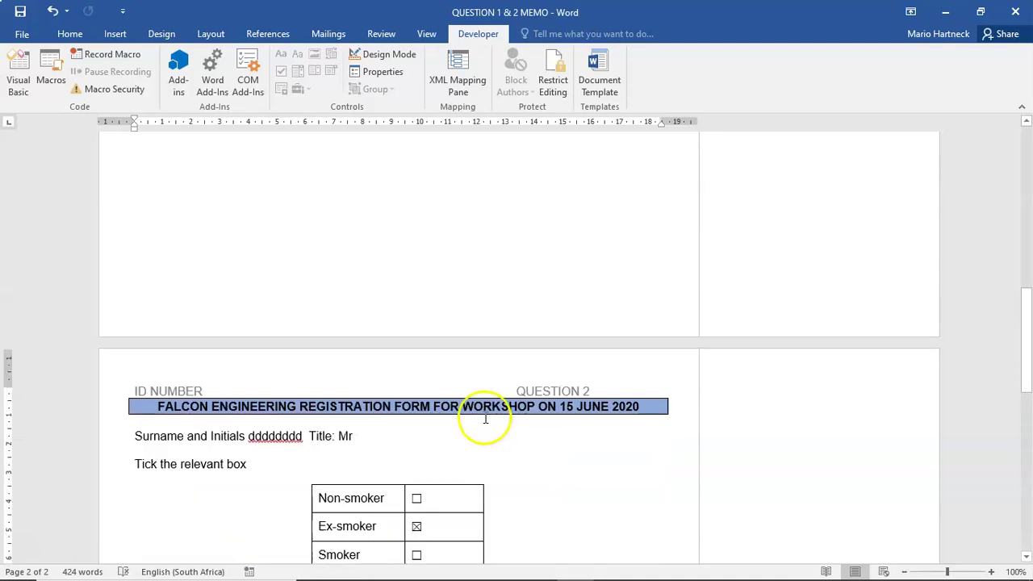
pyautogui.scroll(-3, 476, 415)
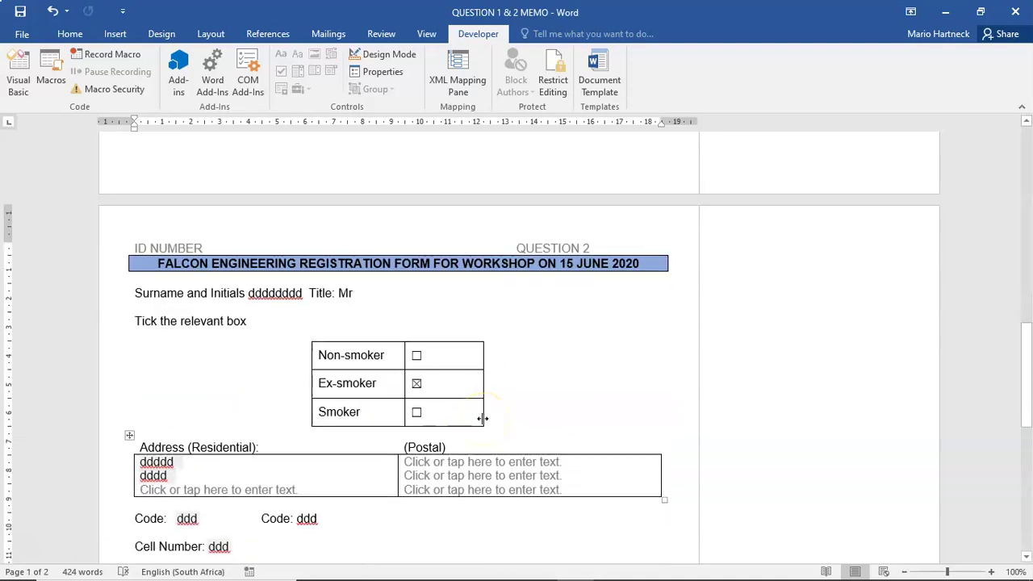
pyautogui.scroll(-3, 482, 418)
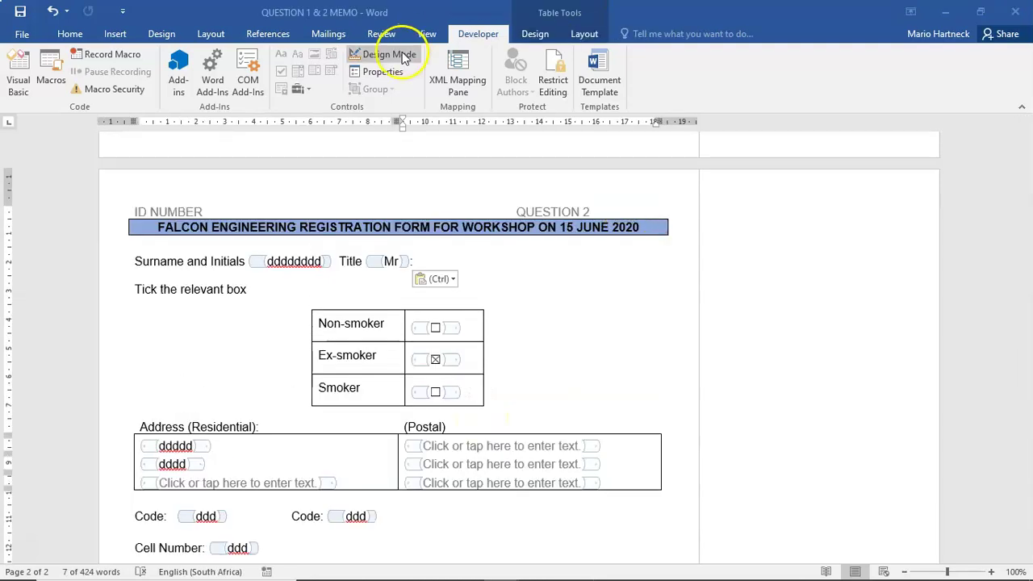
pyautogui.click(403, 54)
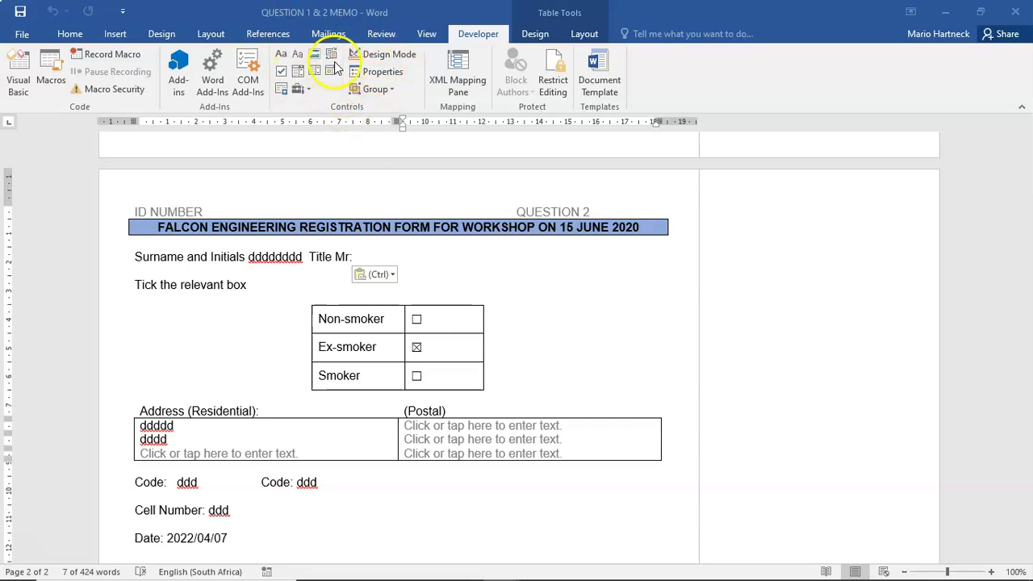
pyautogui.click(348, 113)
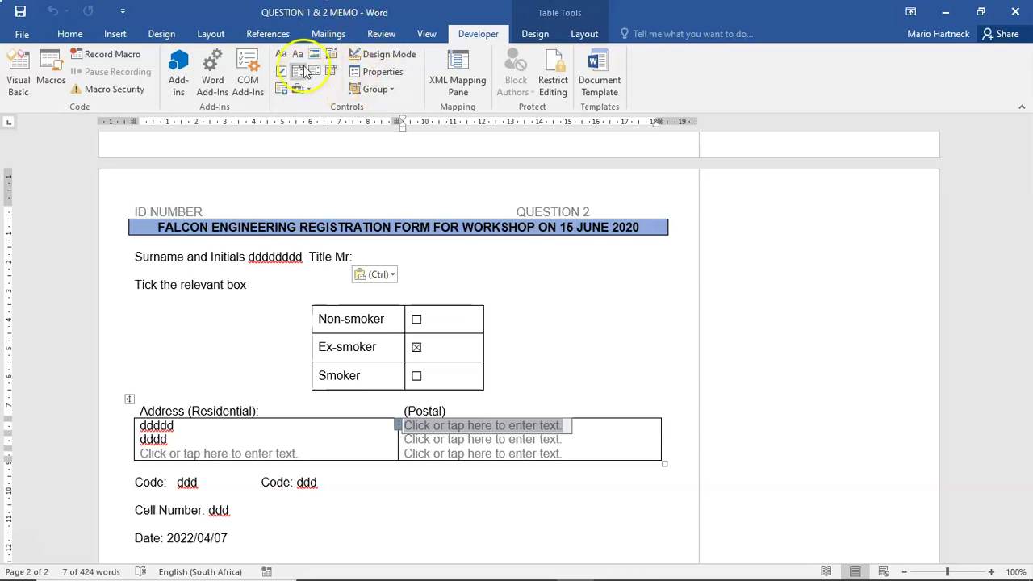
# Switch Design Mode on and examine the properties of the first (Postal) text control and the available legacy form tools.
pyautogui.click(384, 56)
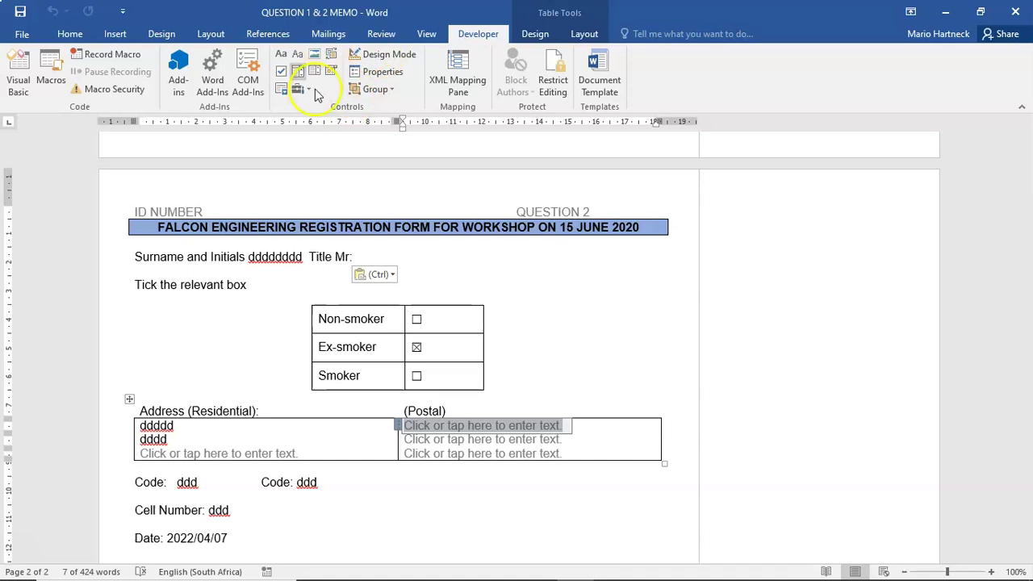
pyautogui.click(399, 57)
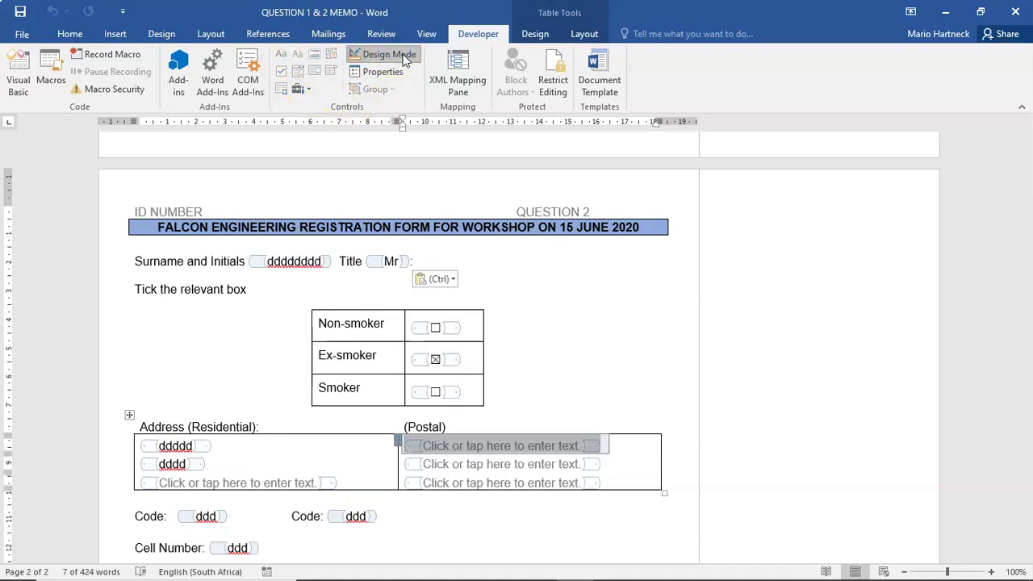
pyautogui.click(389, 74)
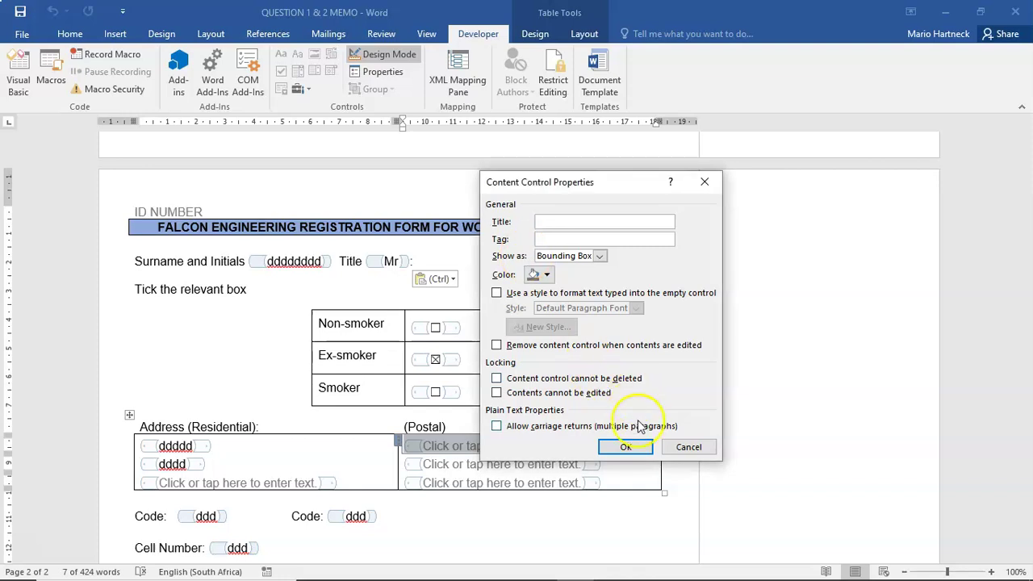
pyautogui.click(688, 447)
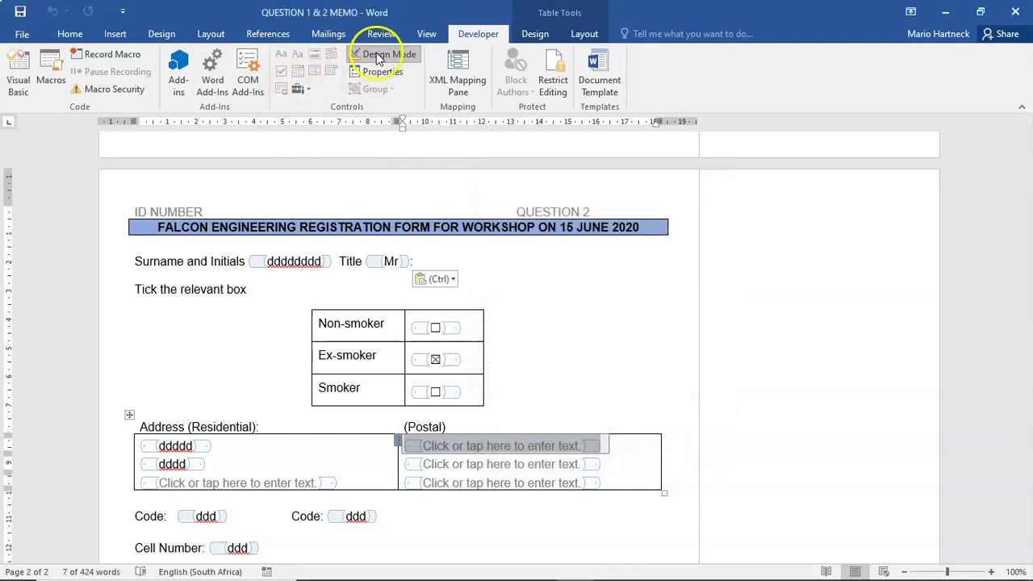
pyautogui.click(300, 89)
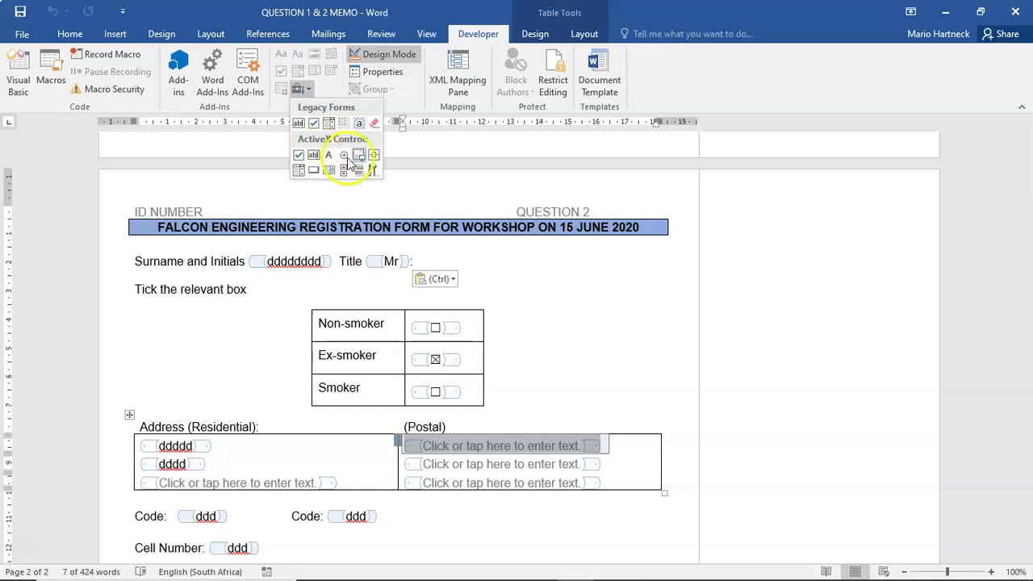
pyautogui.click(418, 199)
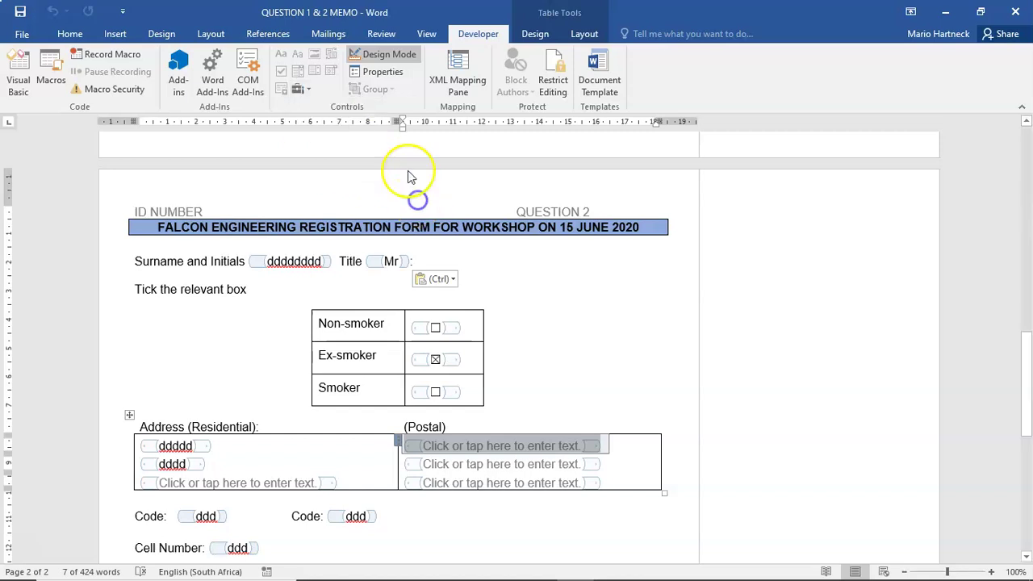